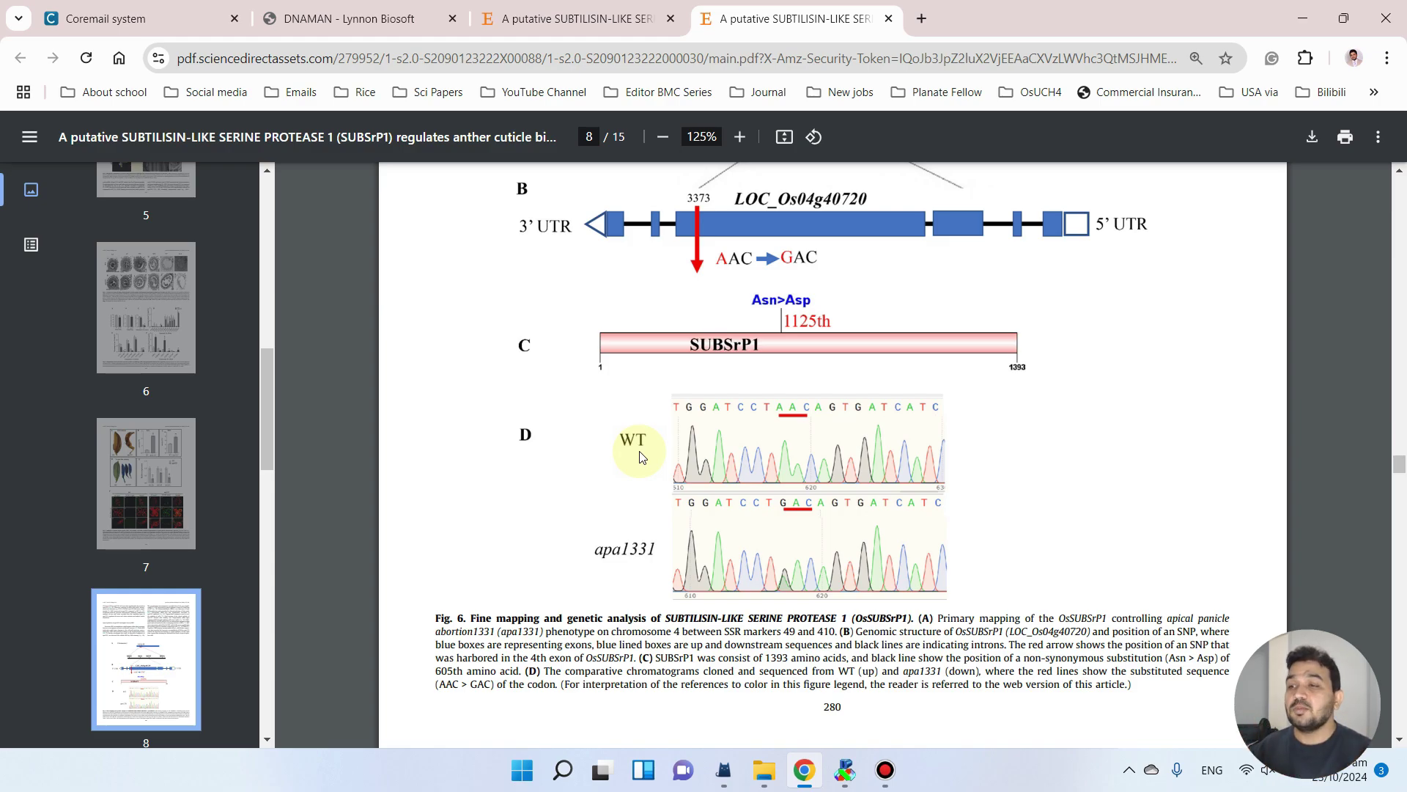
View page 8 of the SUBSrP1 paper, where Fig. 6 compares WT and apa1331 chromatograms.
mouse_move(751, 755)
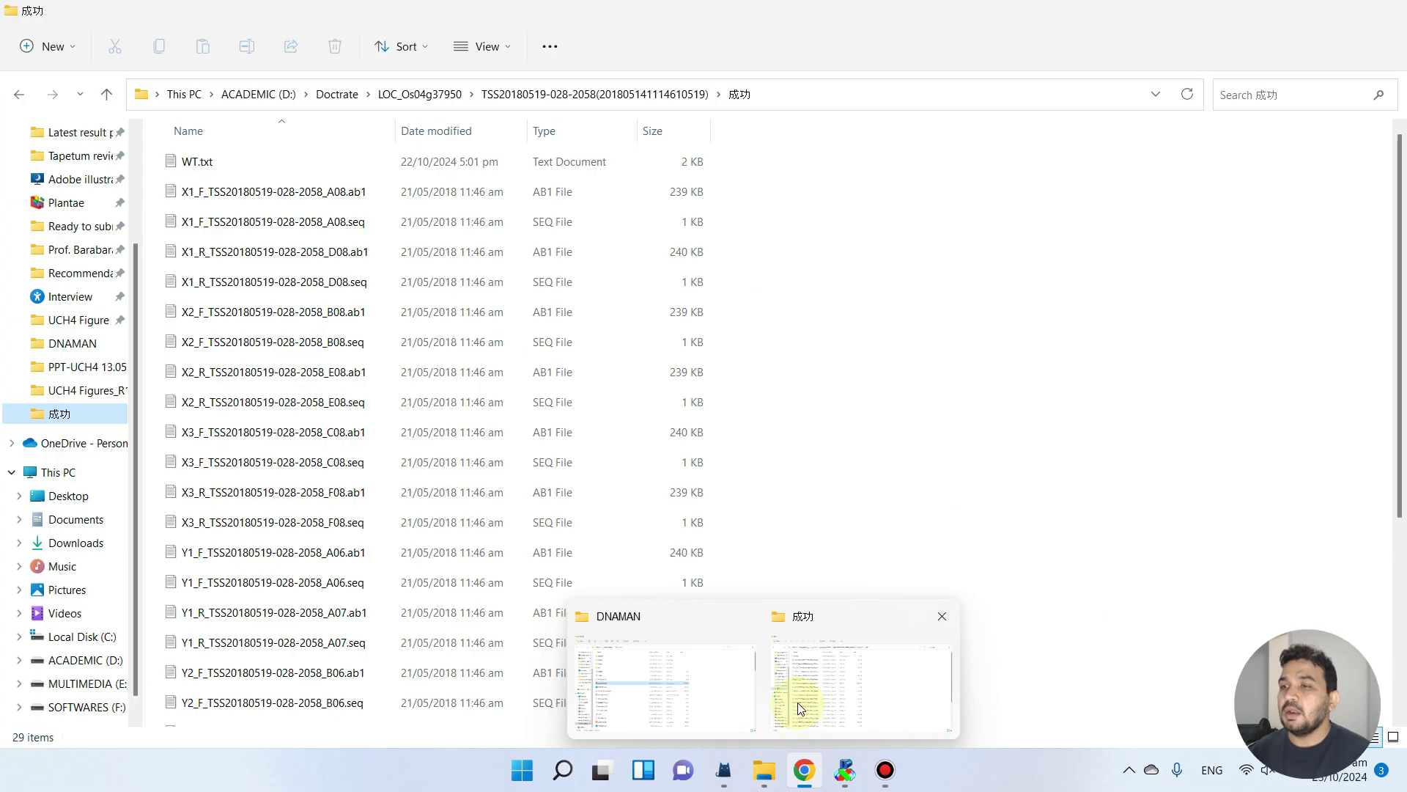
In the 成功 folder, select and look over the eight X1 and X2 sequencing files.
click(798, 704)
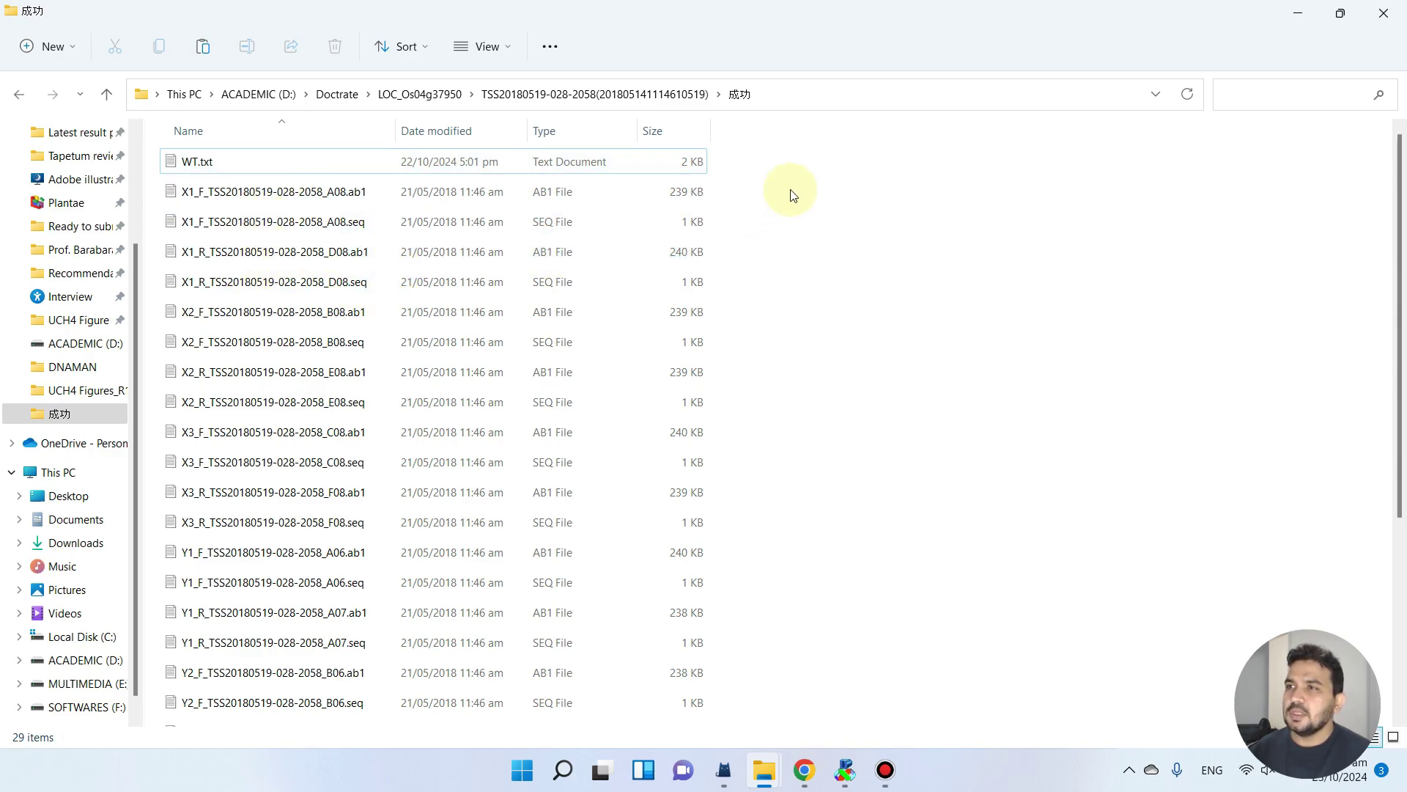
drag(791, 187, 607, 410)
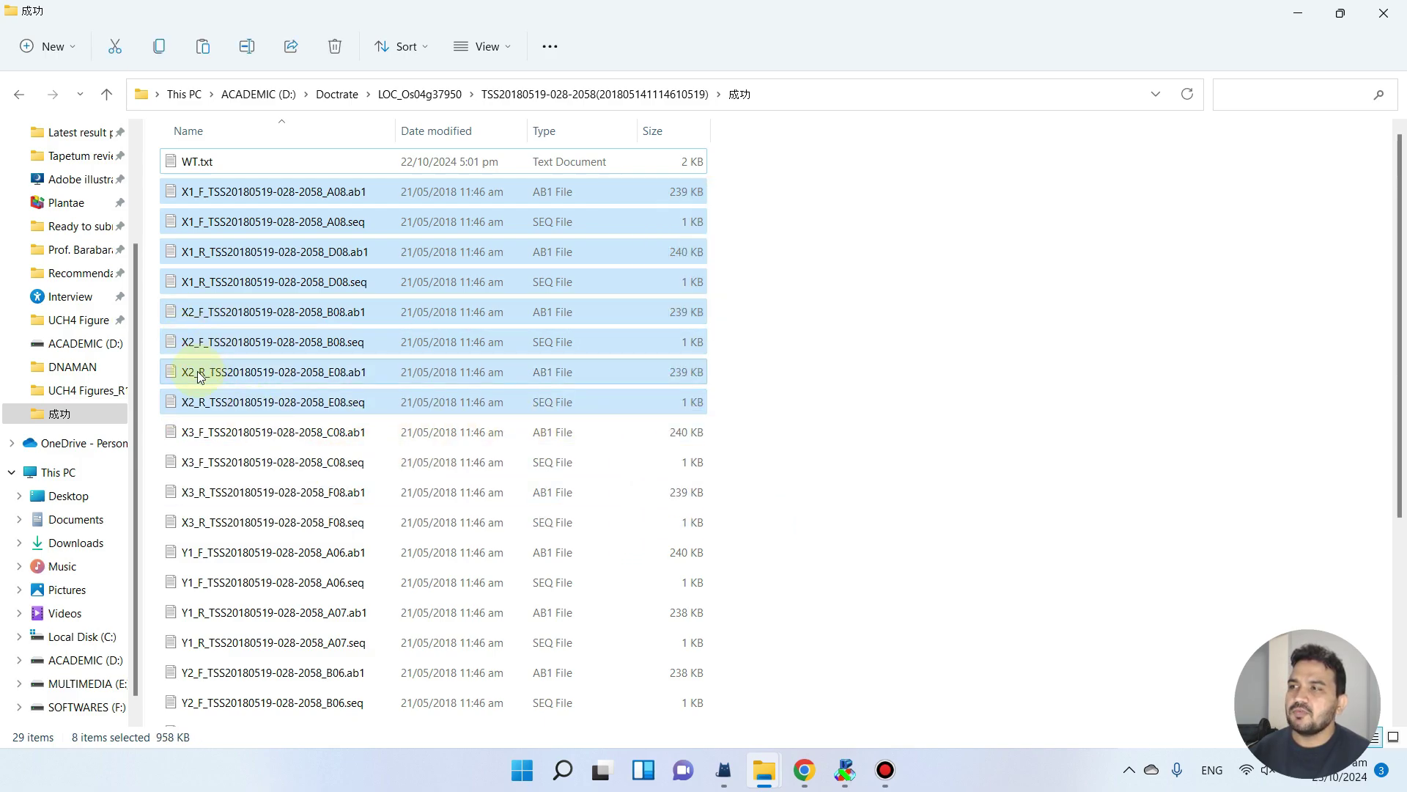
scroll(208, 396, down, 1)
scroll(219, 410, down, 3)
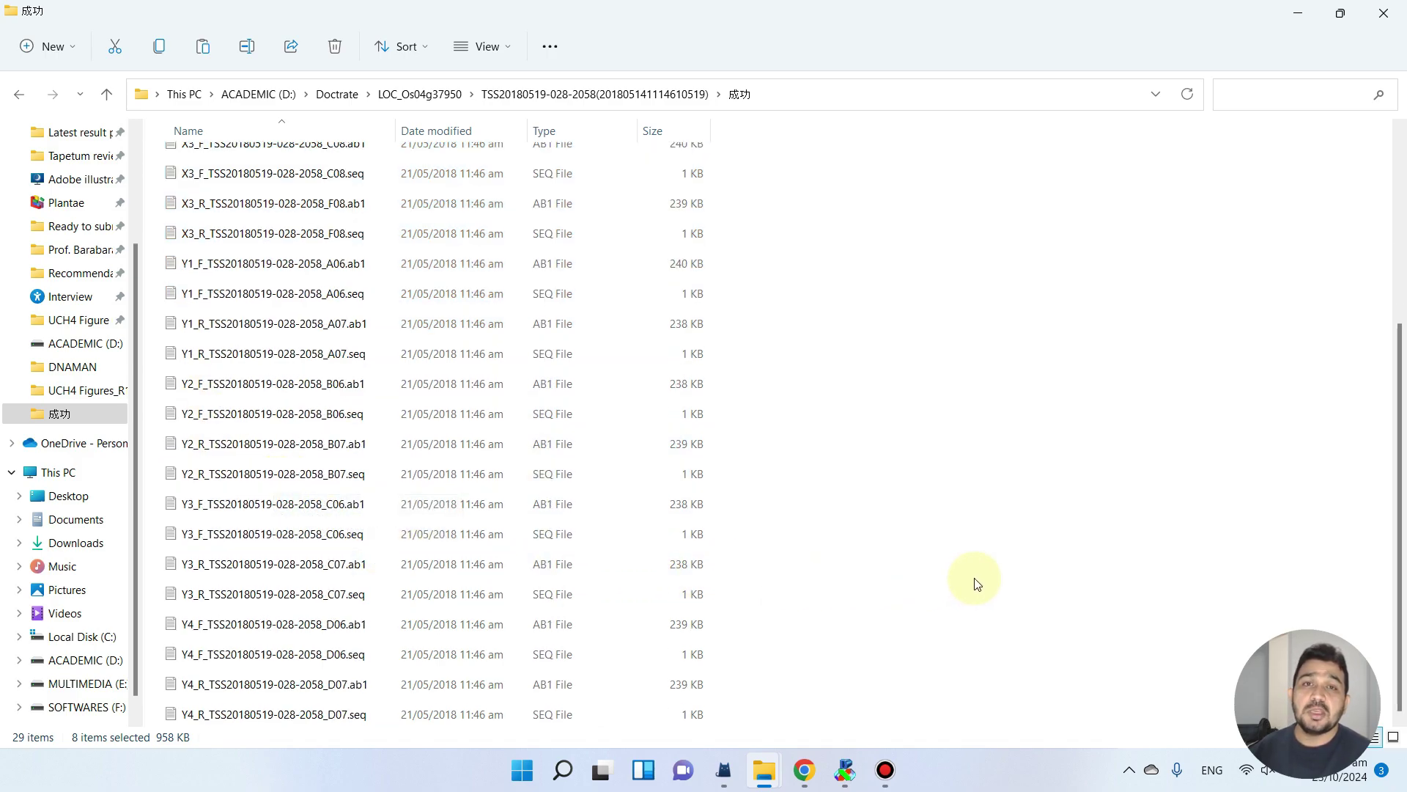
scroll(742, 412, up, 5)
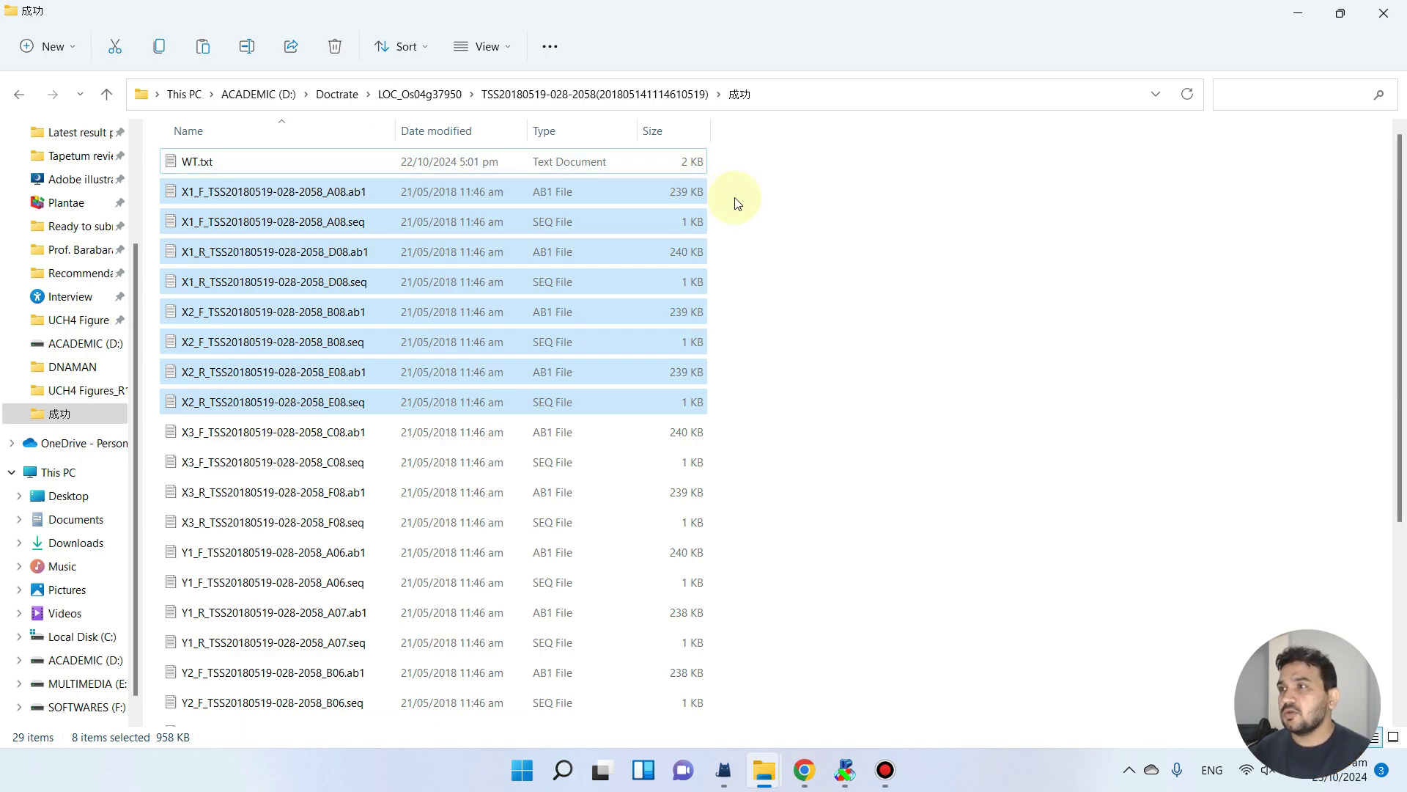
Inspect the X1_F A08 .ab1 and .seq files, then go back to F:\DNAMAN.
click(331, 195)
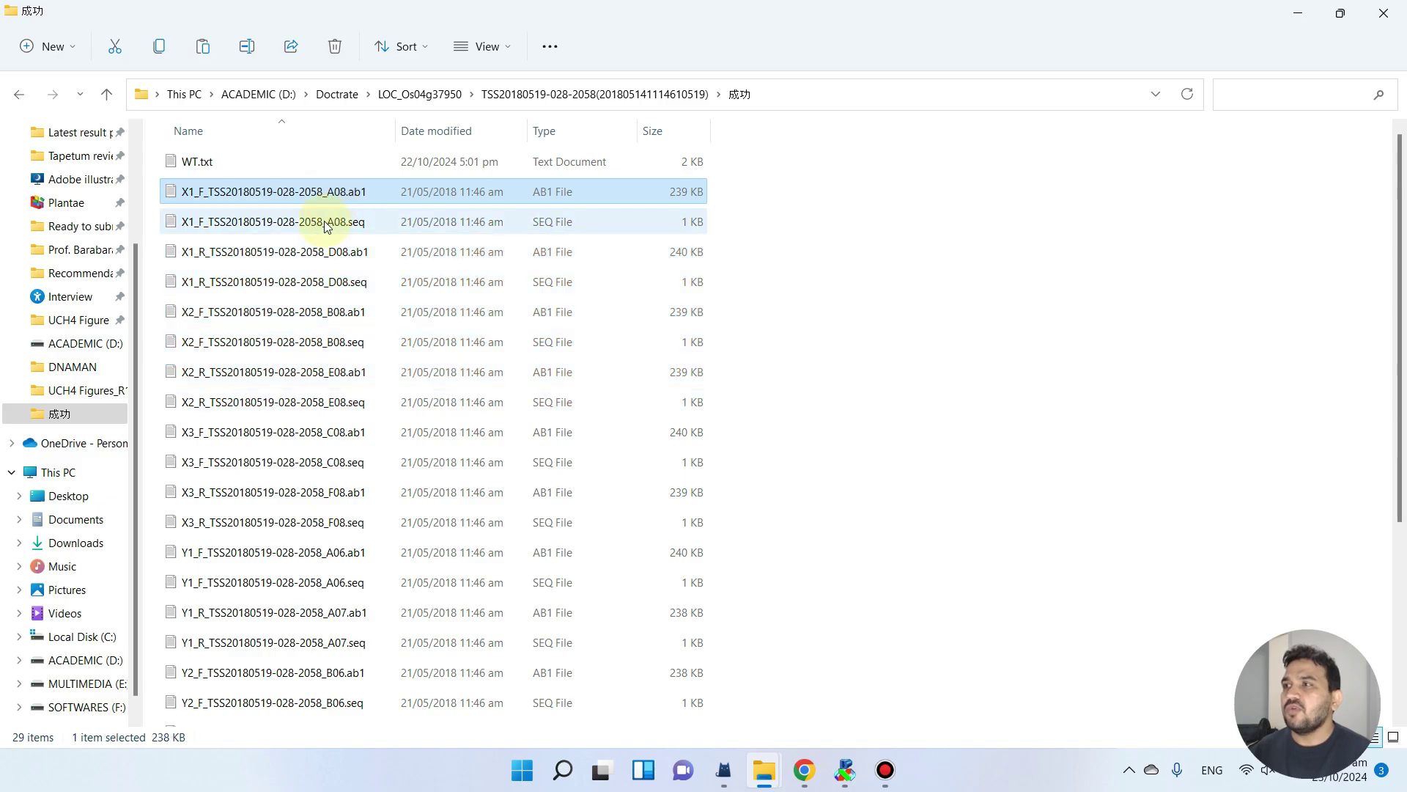
click(328, 223)
key(alt+Left)
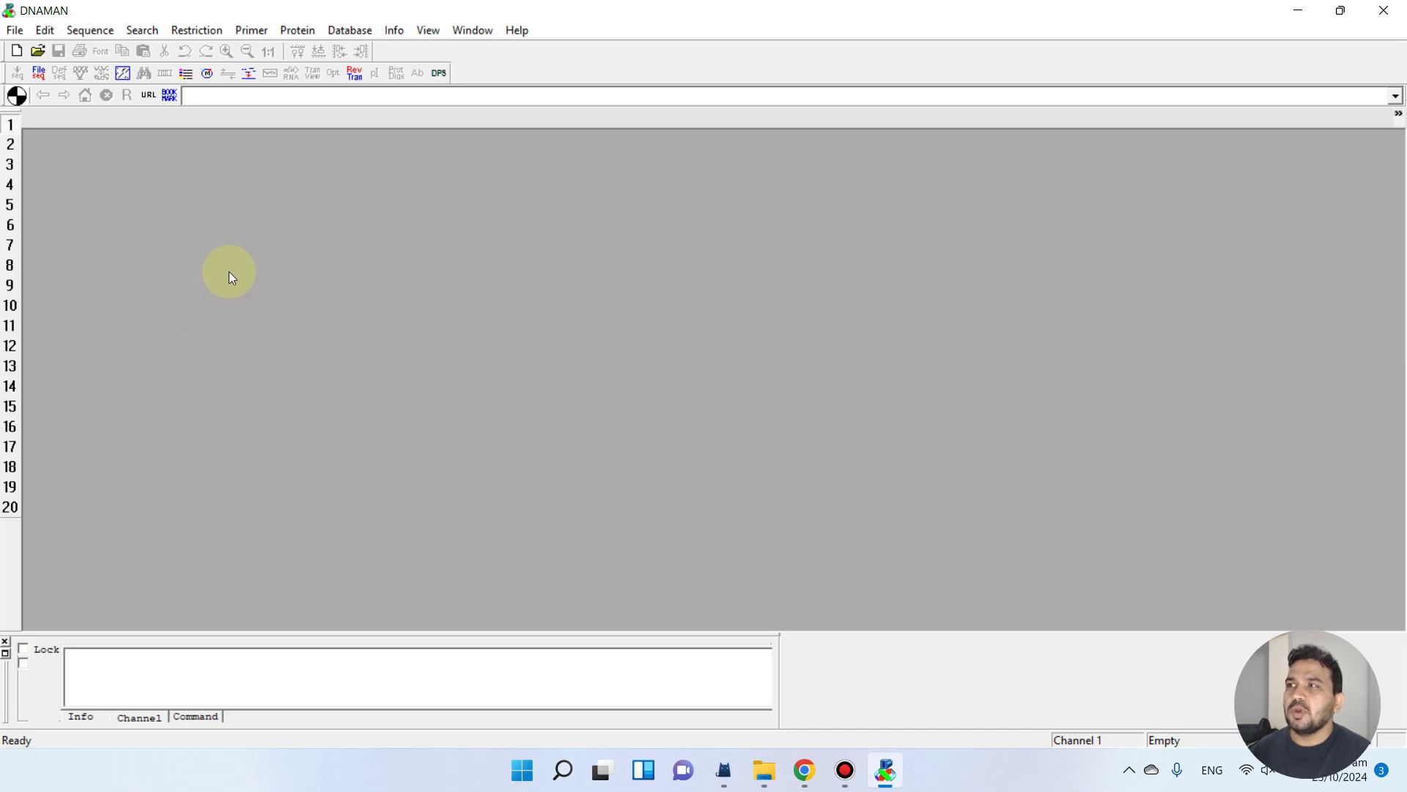
Start a multiple sequence alignment loaded with only the X1_F A08 and Y1_F A06 .seq files.
click(85, 32)
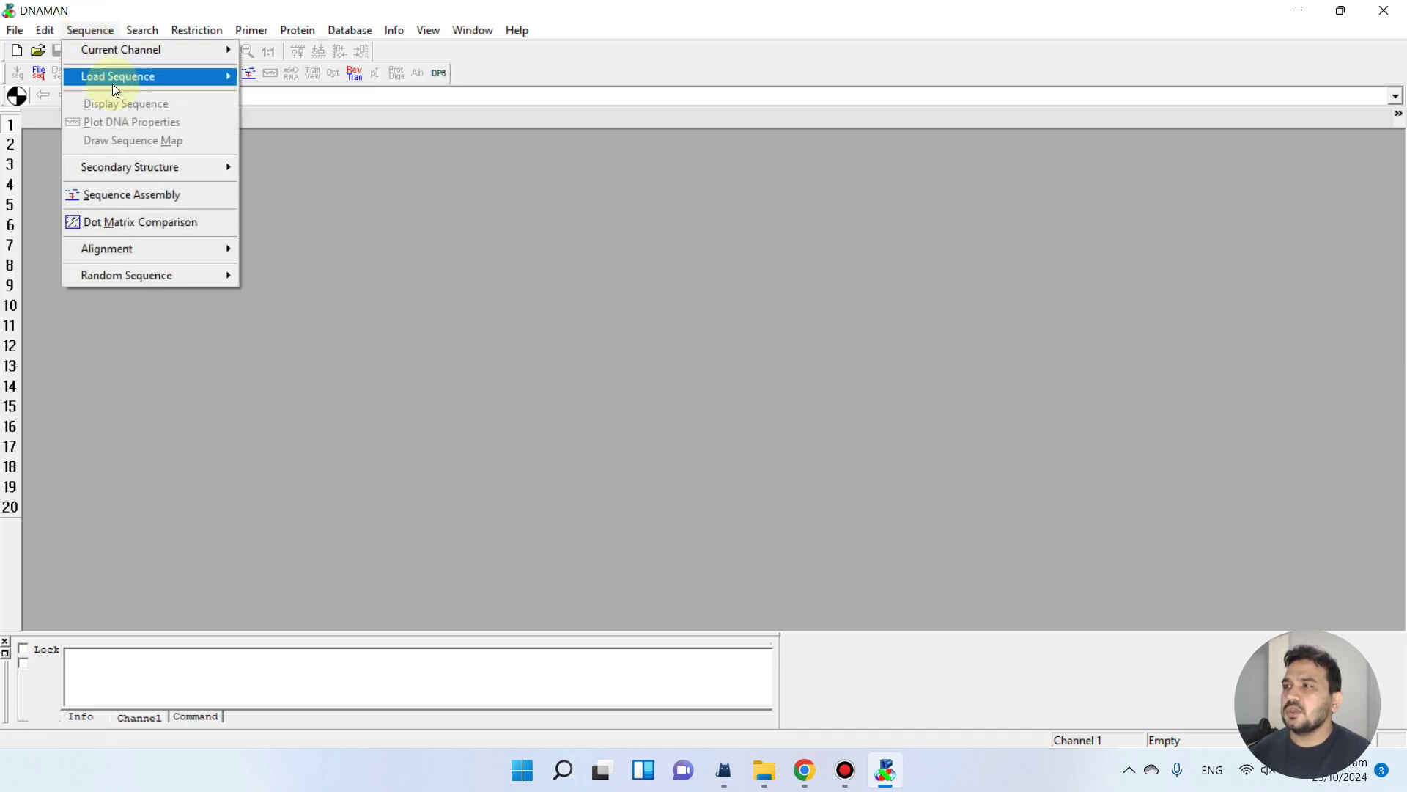
mouse_move(188, 248)
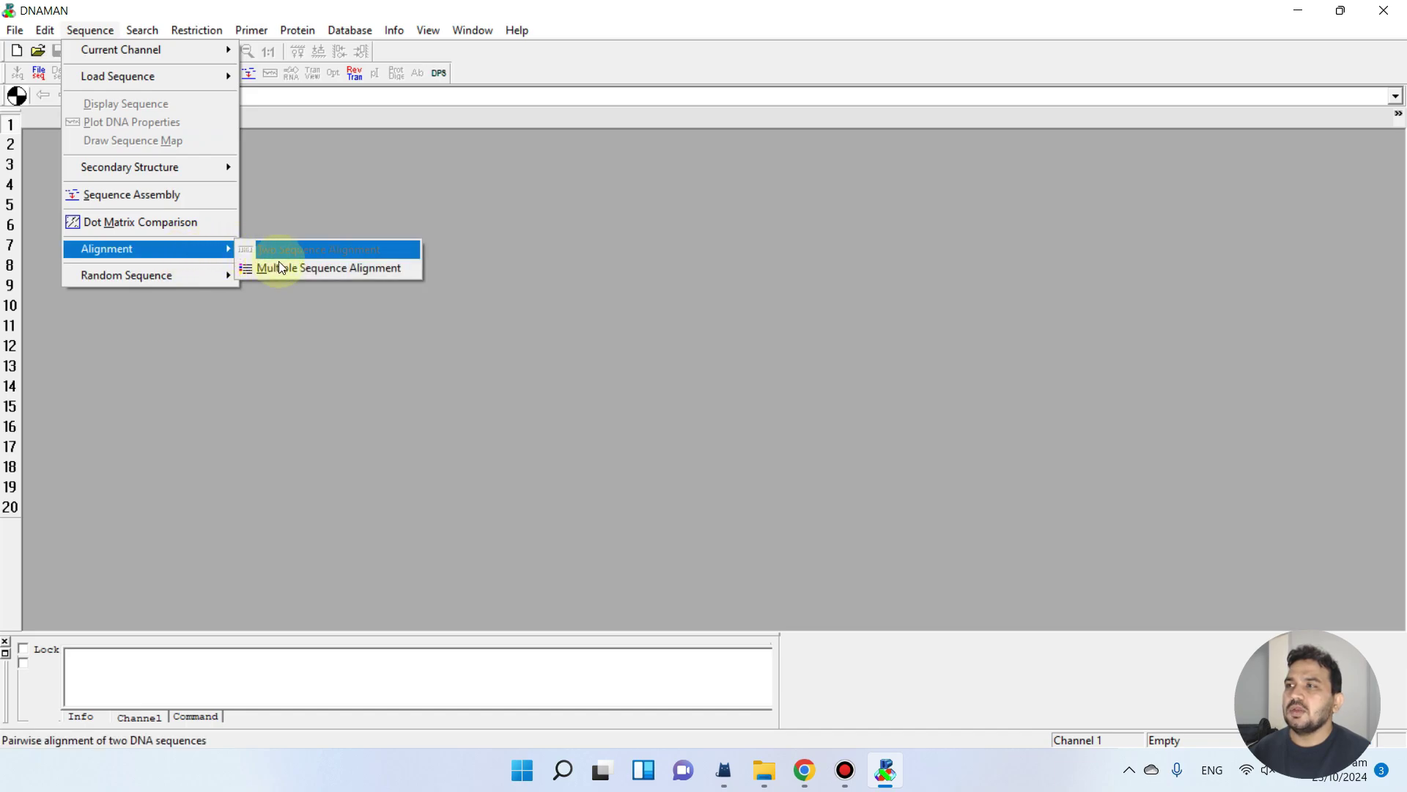
click(297, 268)
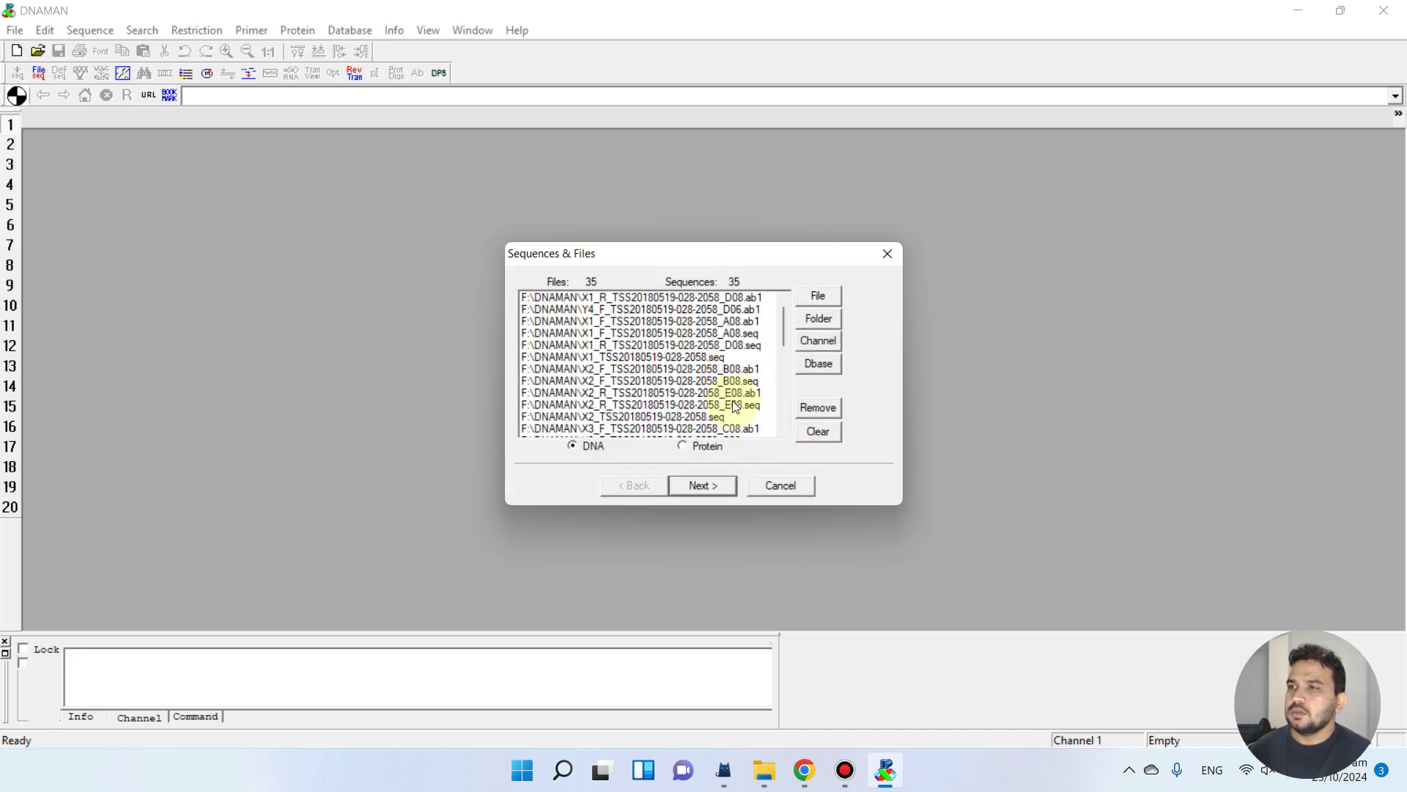
click(723, 383)
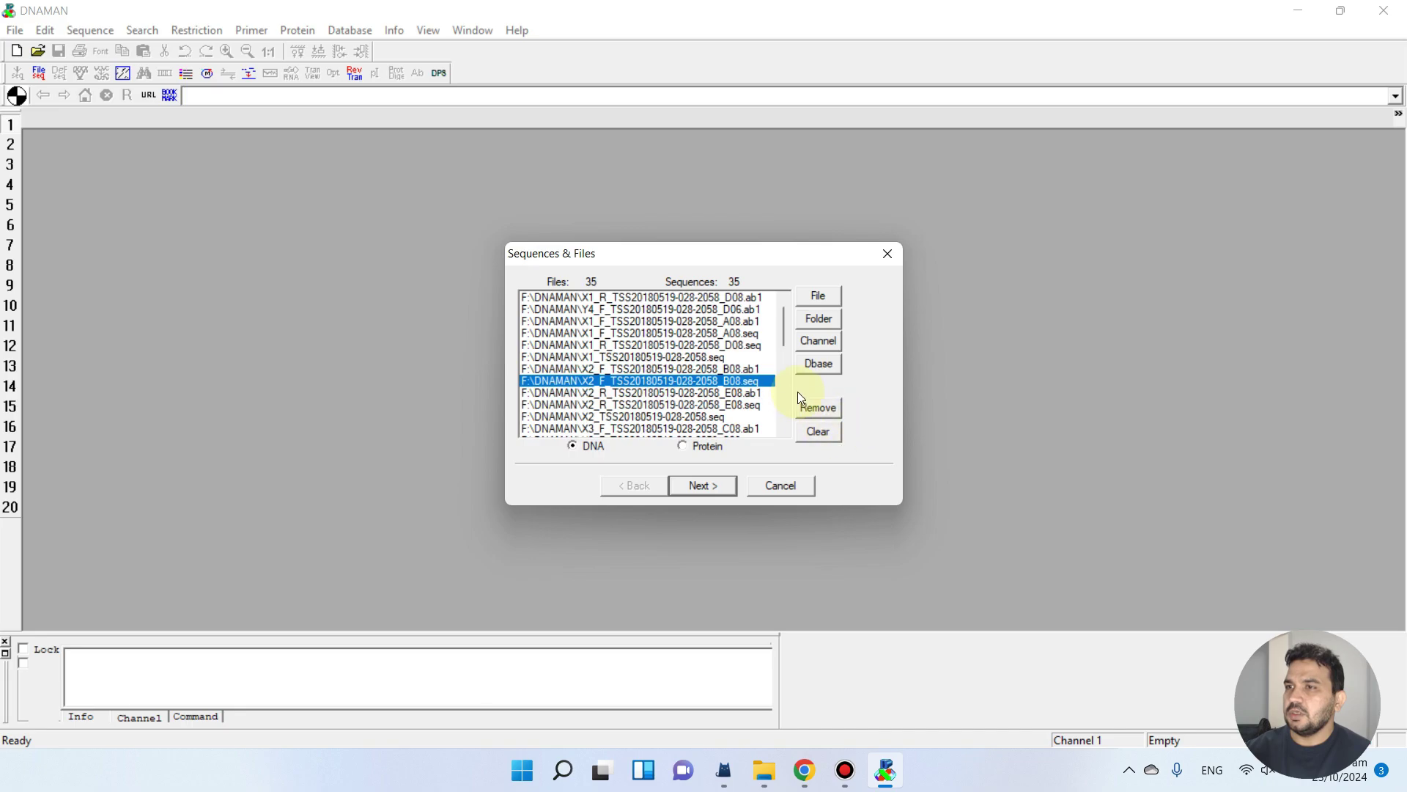
click(818, 431)
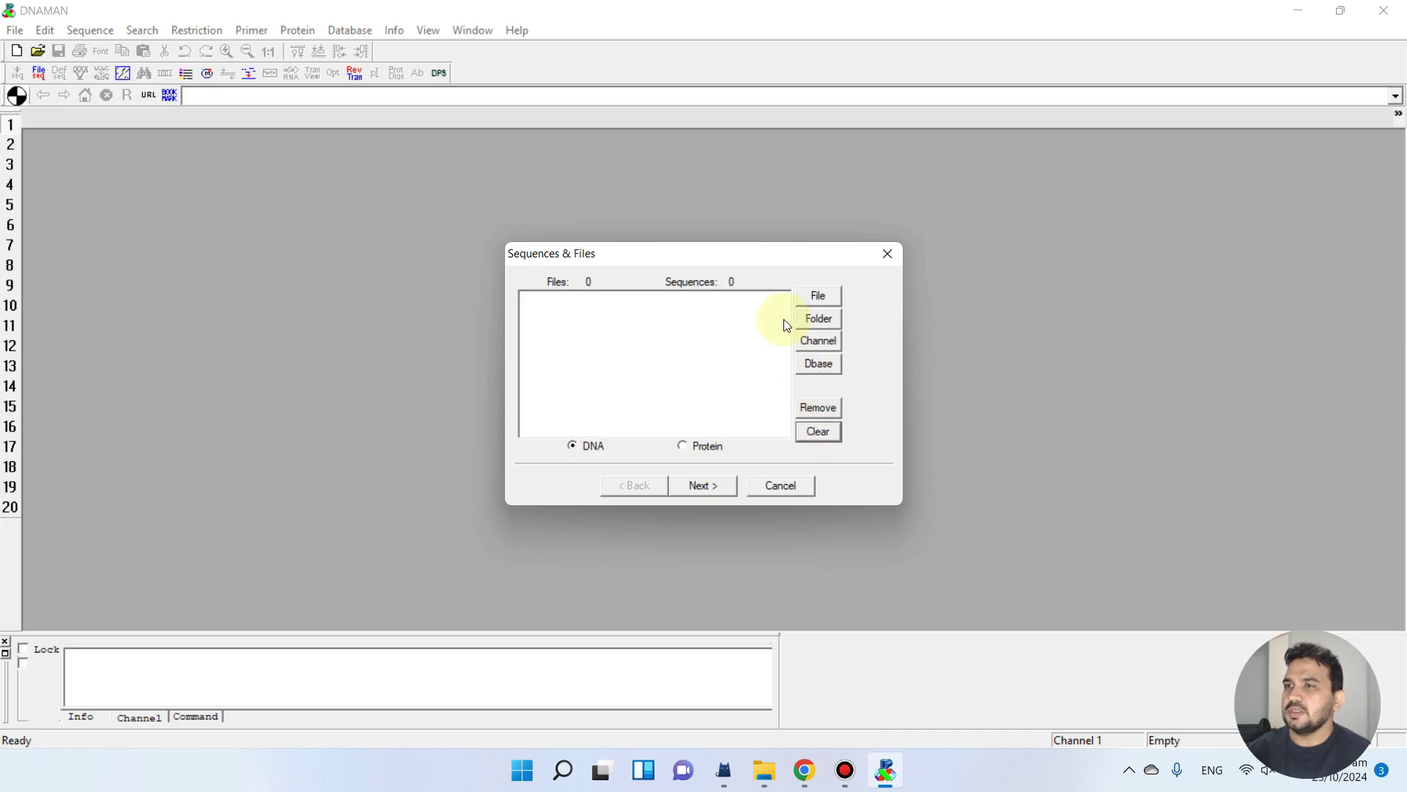
click(824, 295)
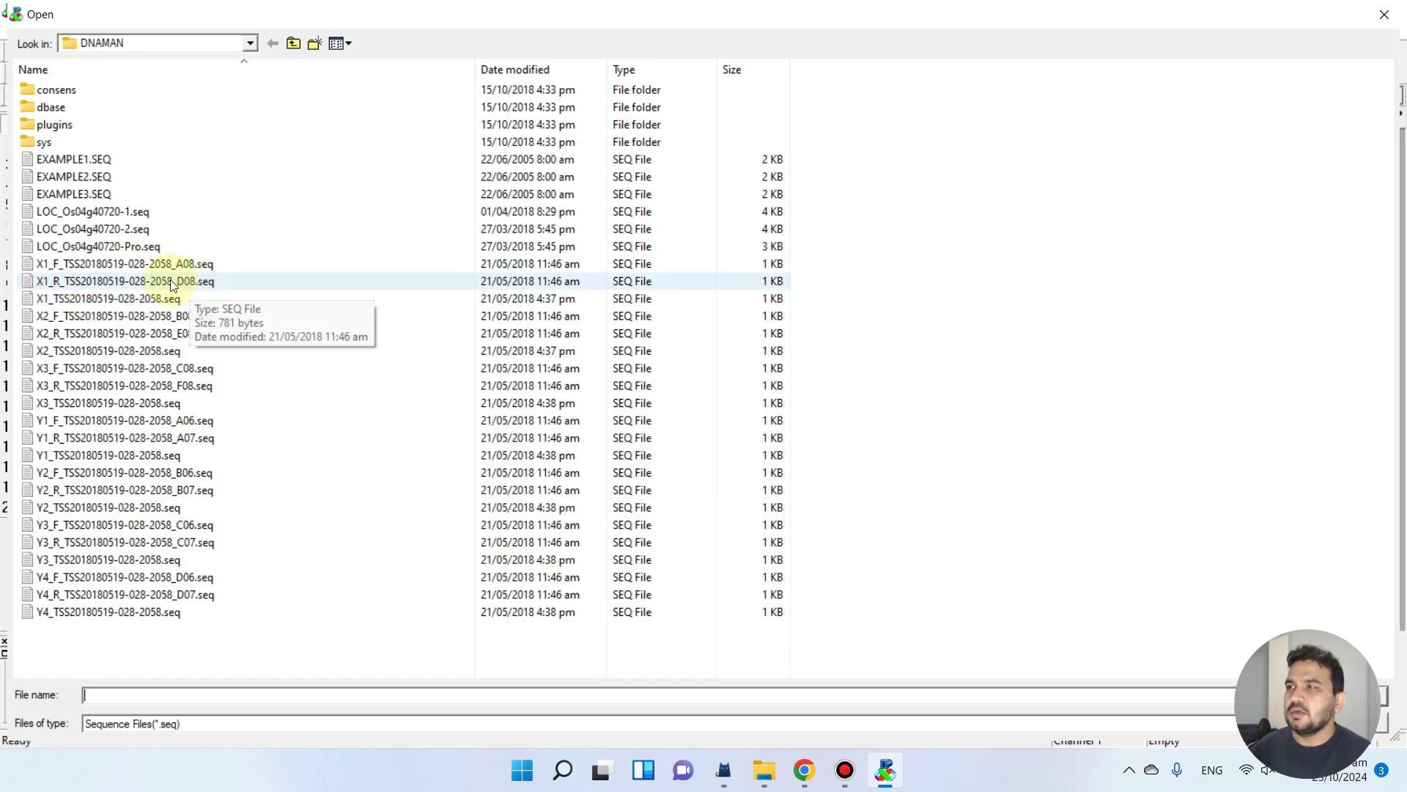
click(73, 265)
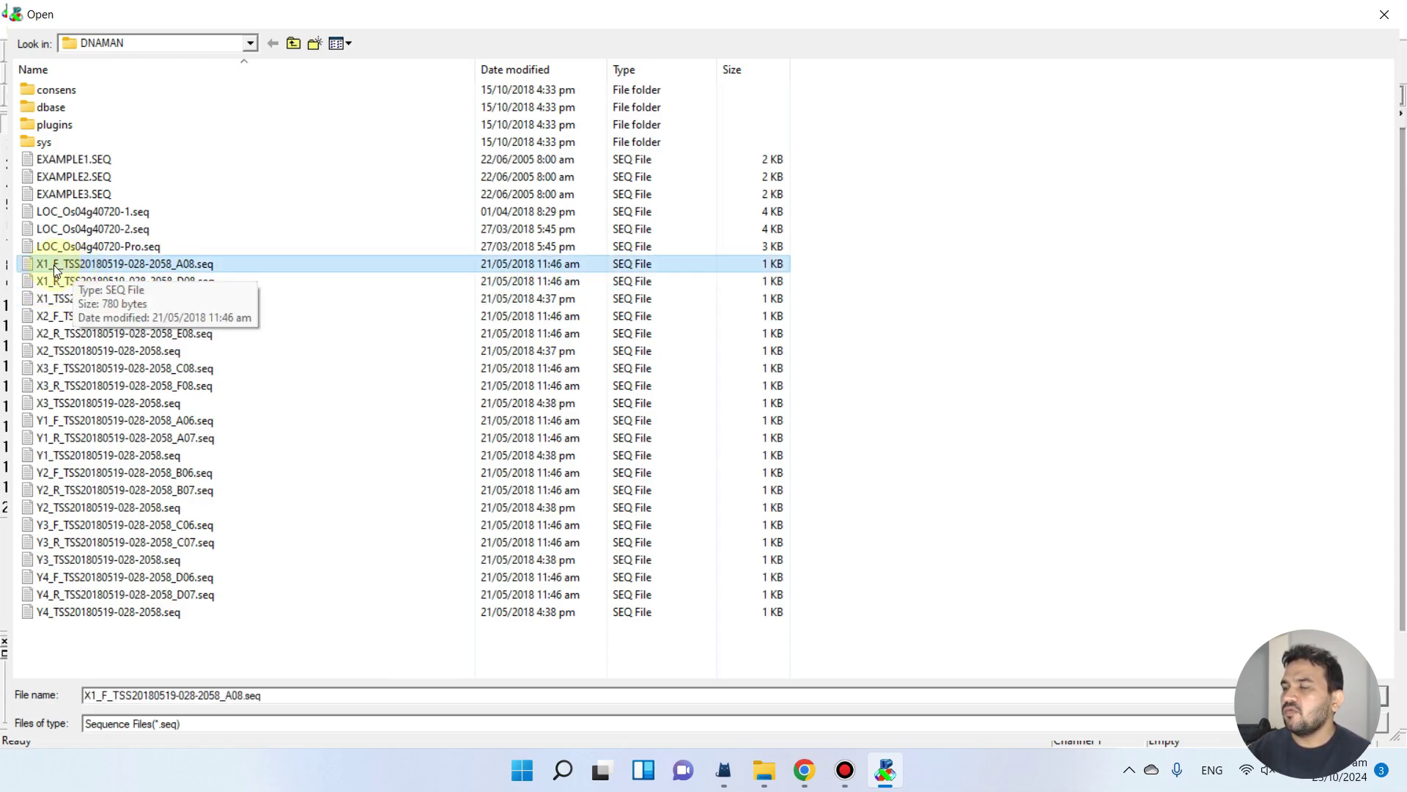
ctrl+click(81, 420)
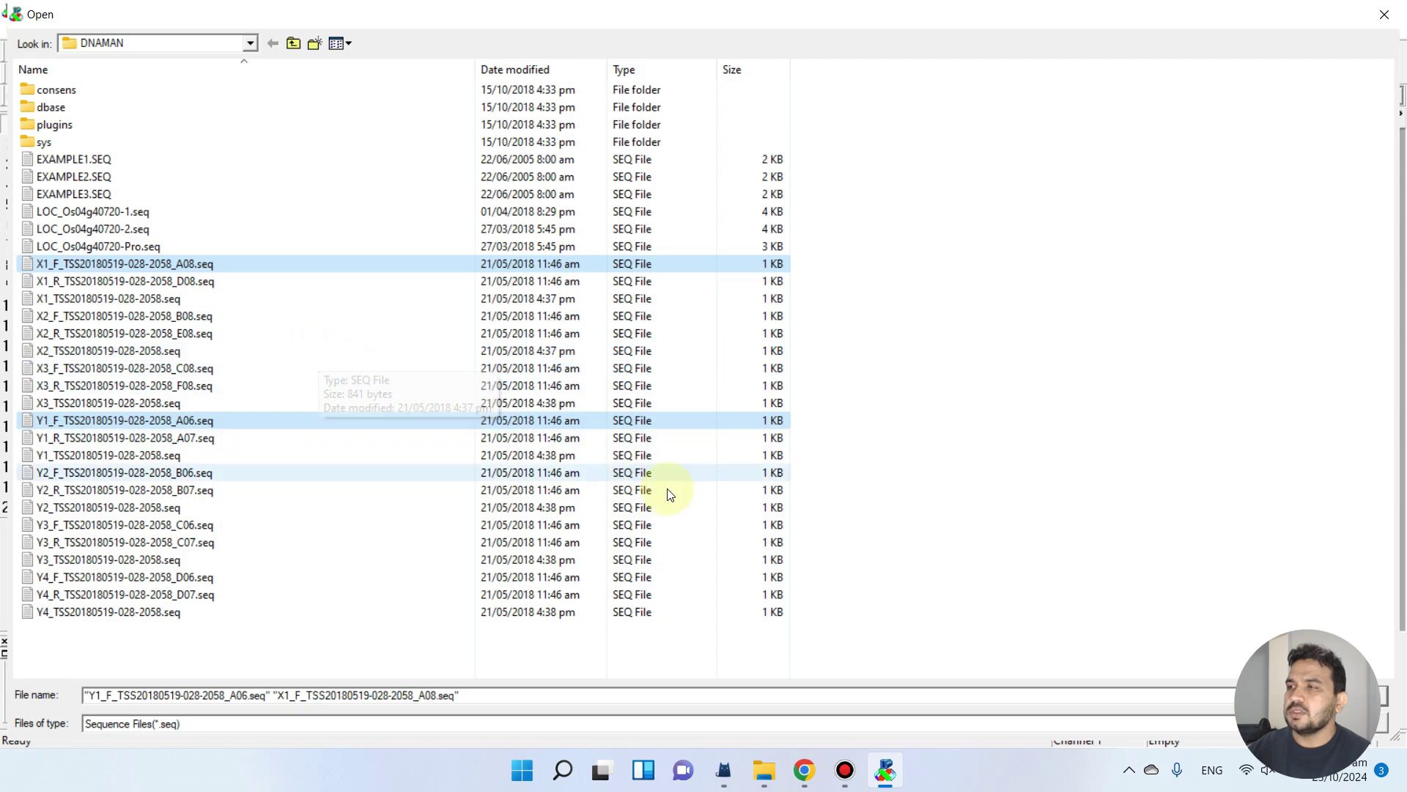
click(1364, 694)
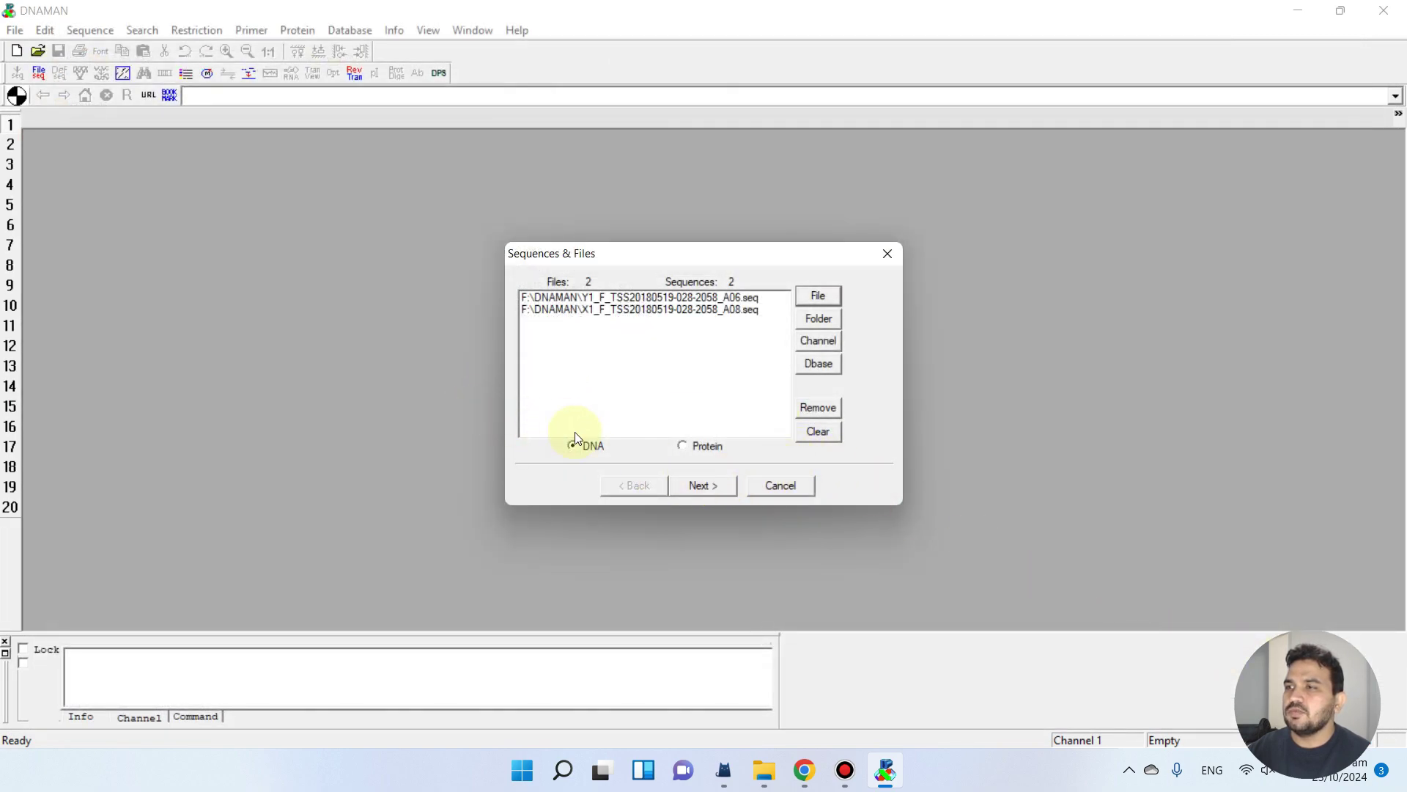
Run the alignment with default method and parameters, giving 98.72% identity.
click(710, 486)
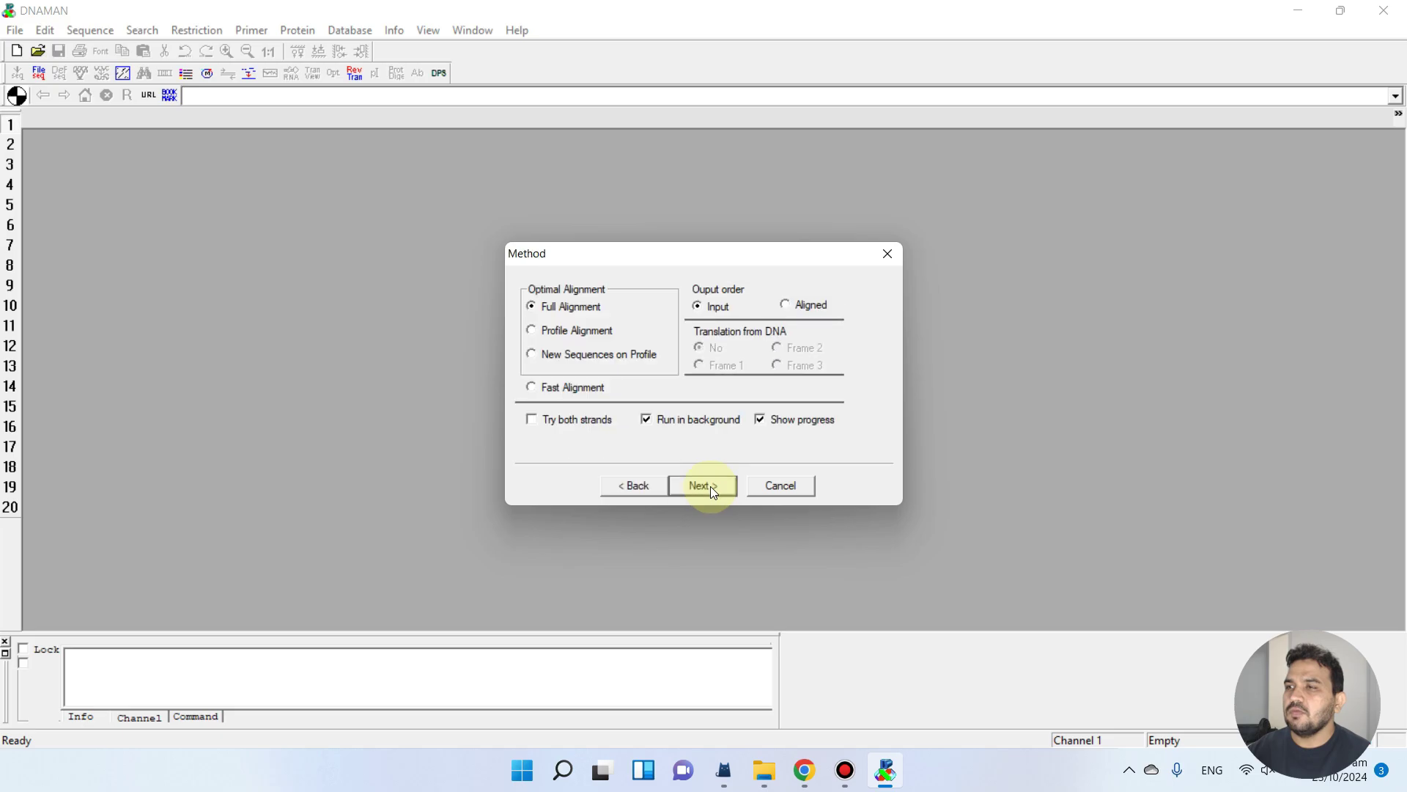
click(715, 486)
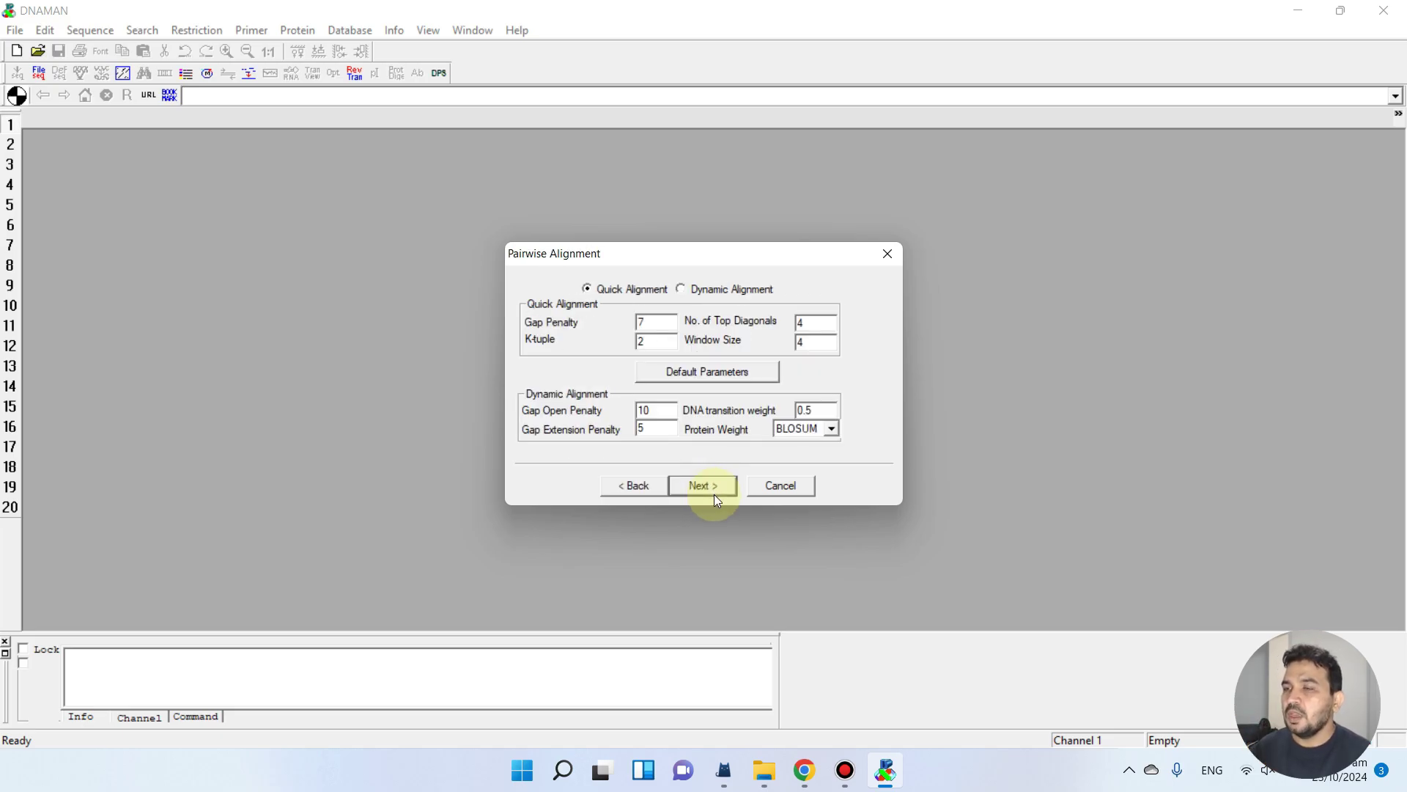
click(716, 488)
click(715, 488)
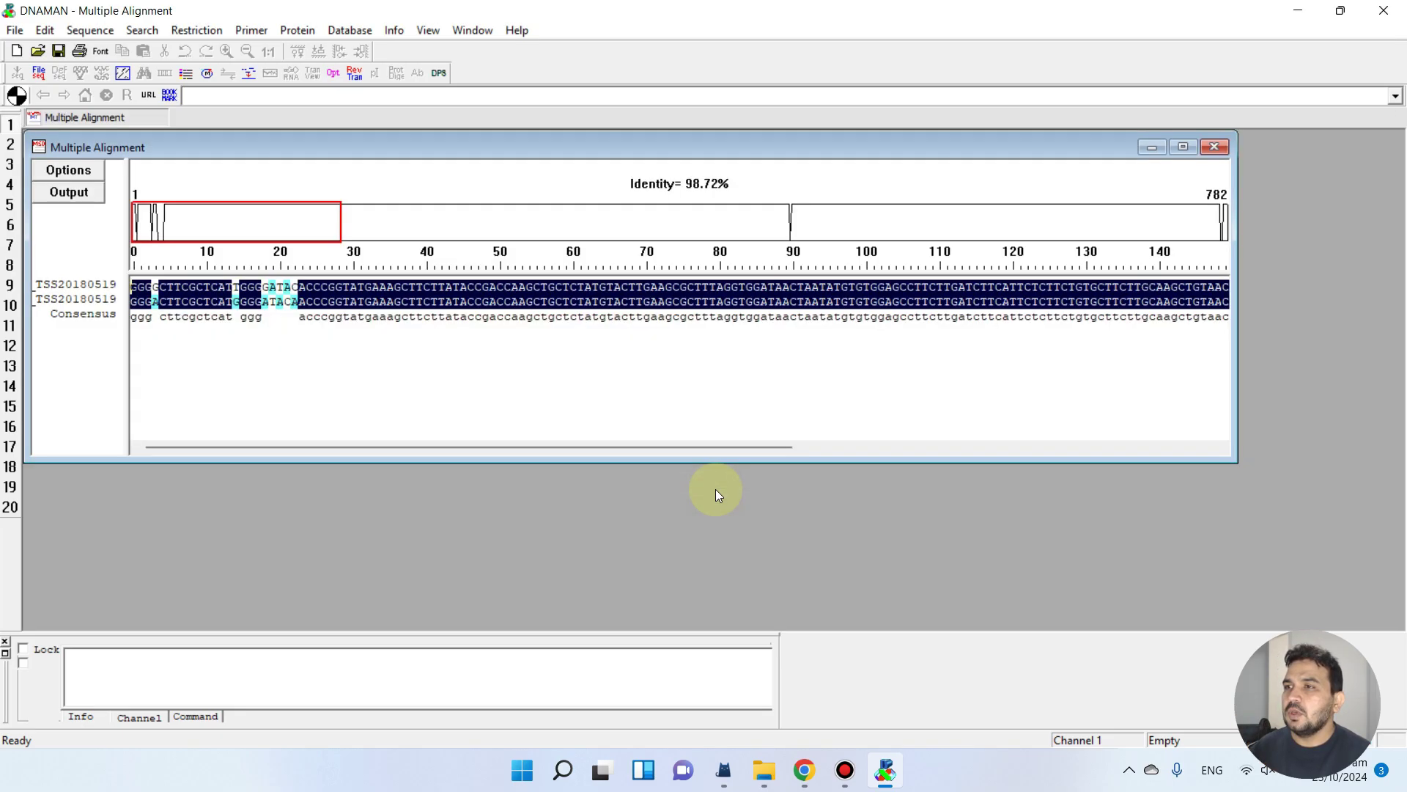
Maximize the alignment and scroll to positions ~380–555, showing the mismatch near position 468.
click(1182, 147)
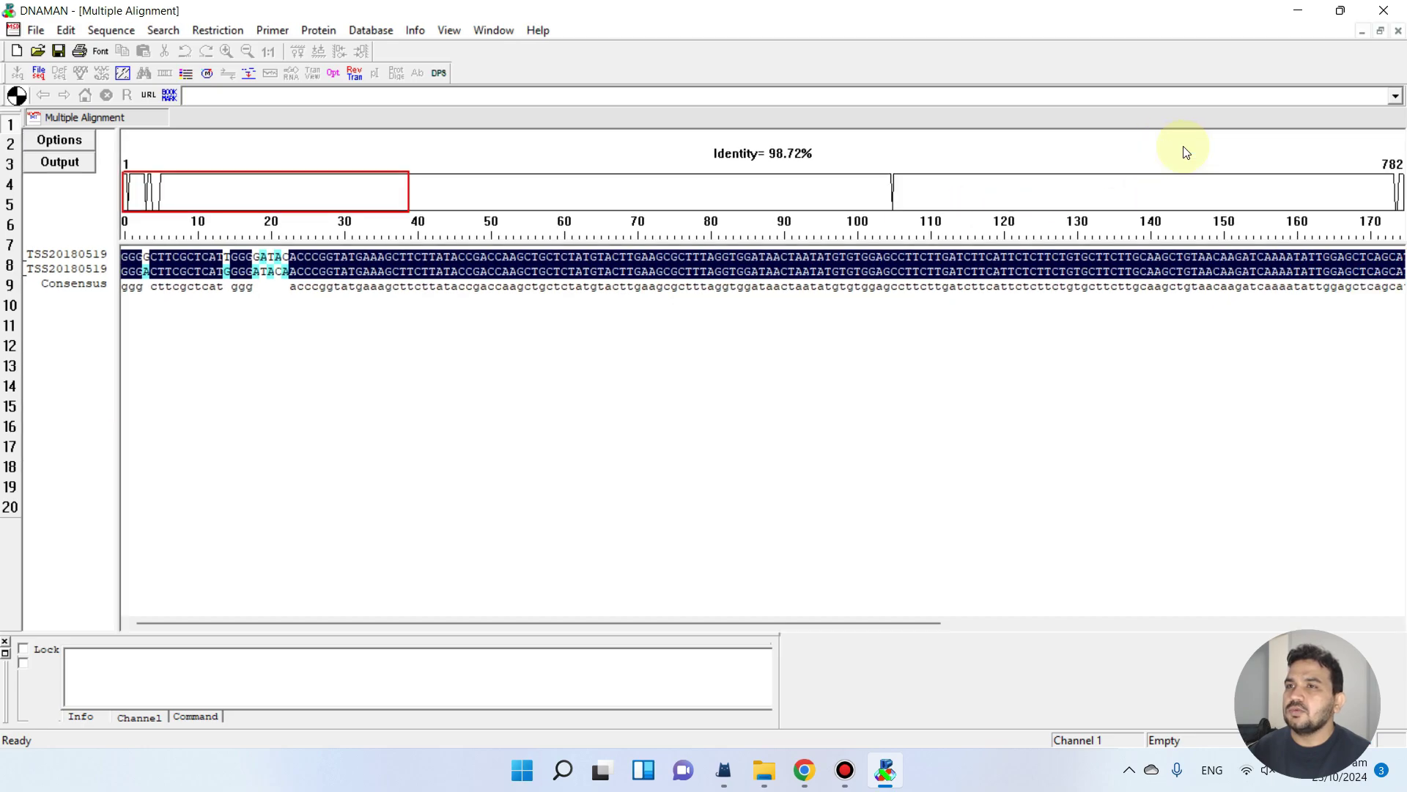
drag(542, 622, 762, 632)
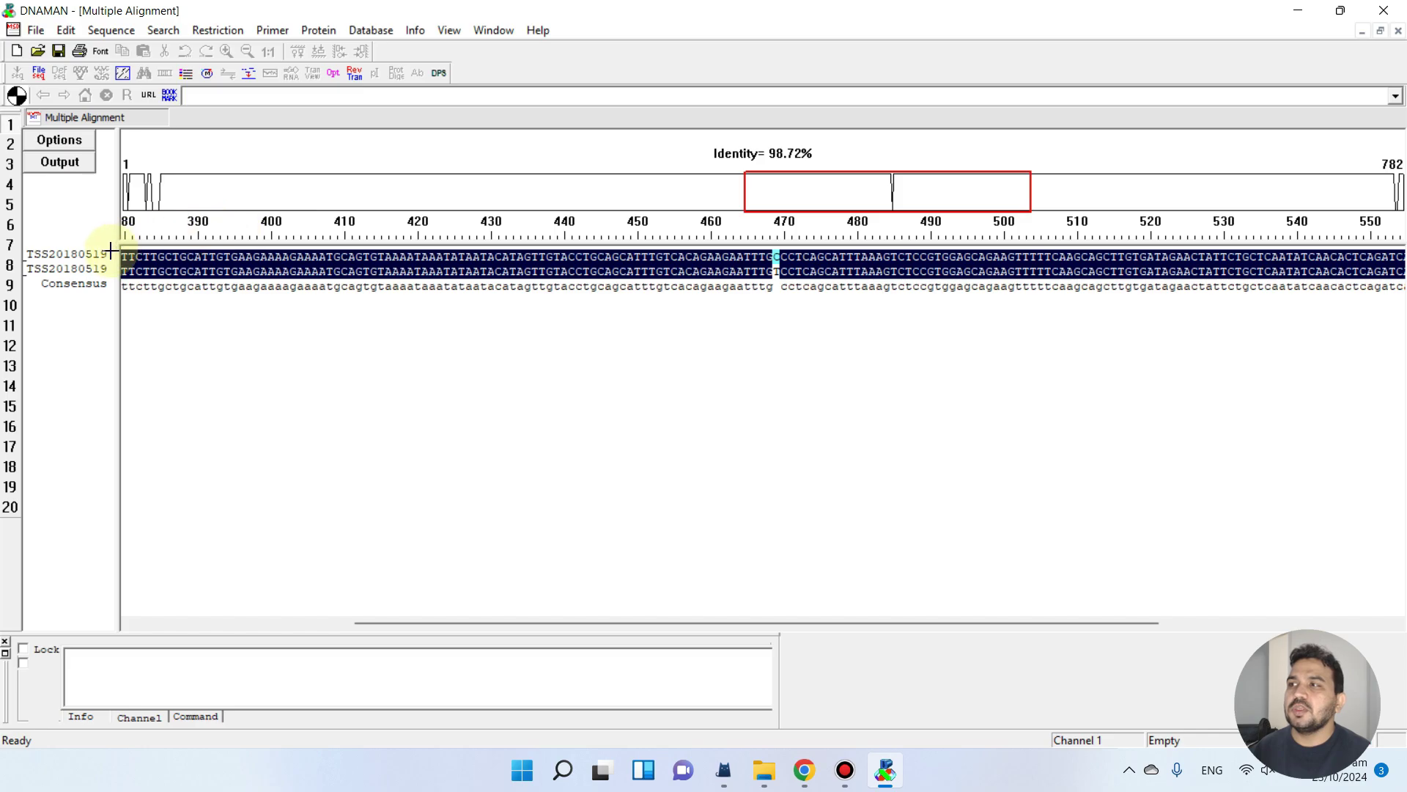
click(1299, 15)
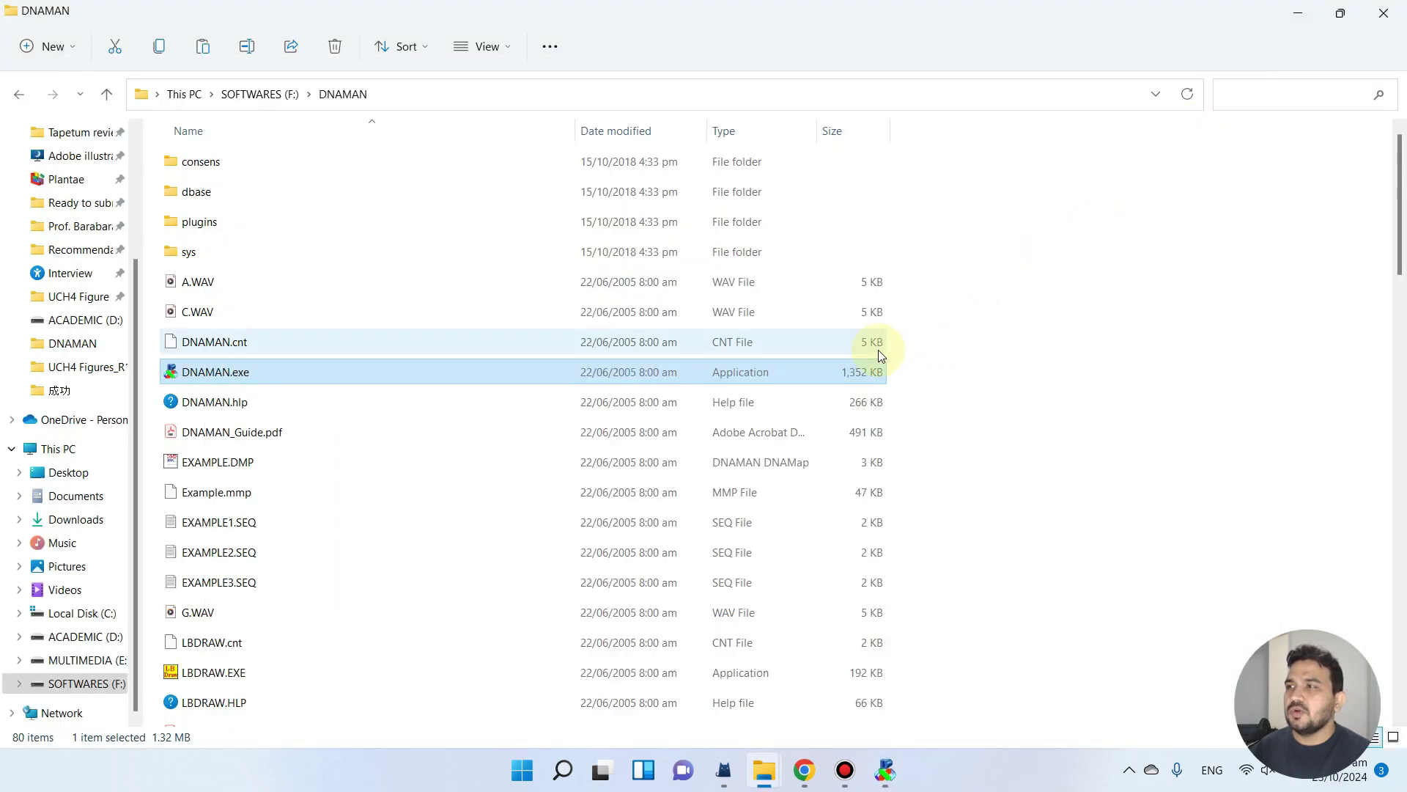
click(885, 769)
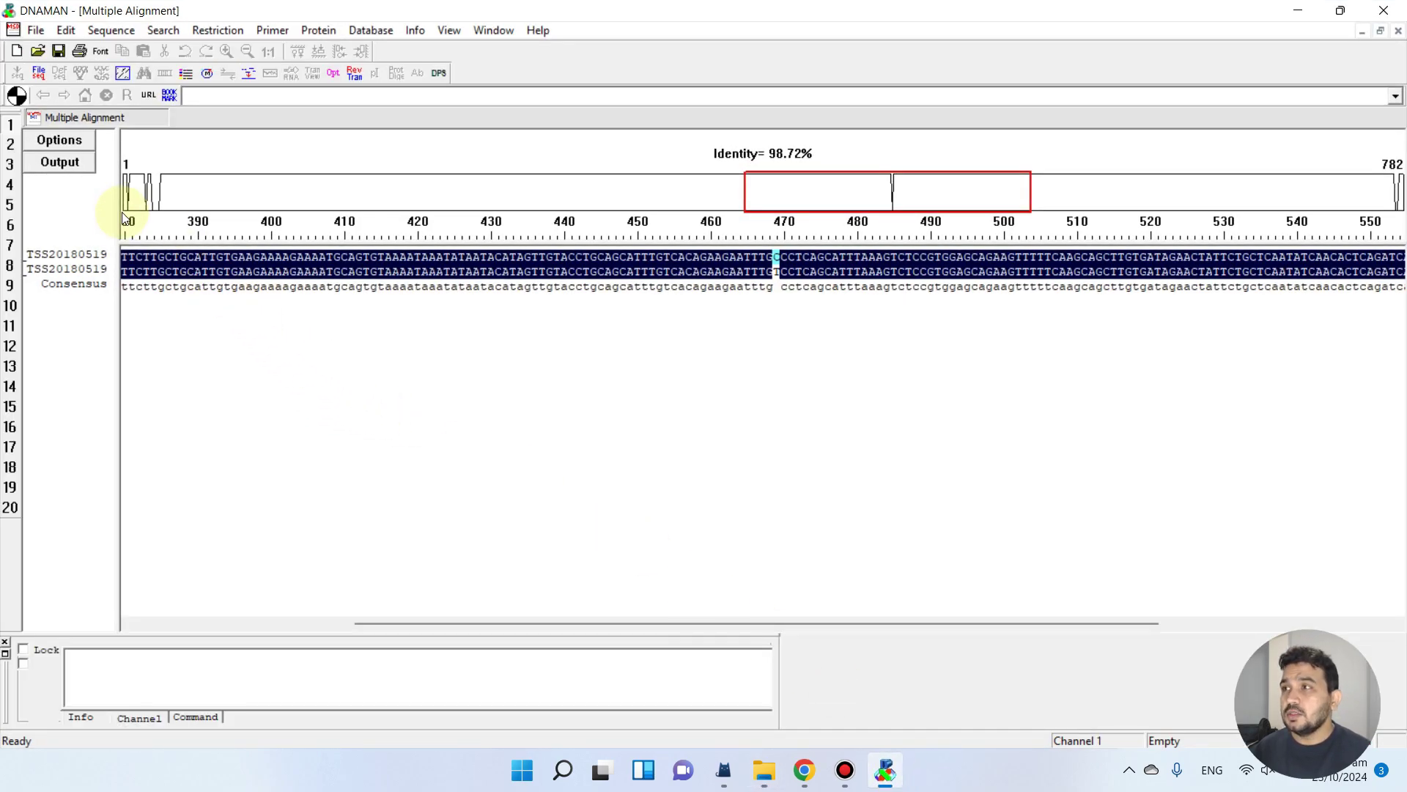
Start a new multiple alignment and add all the X1–Y4 .seq files from the DNAMAN folder.
click(111, 29)
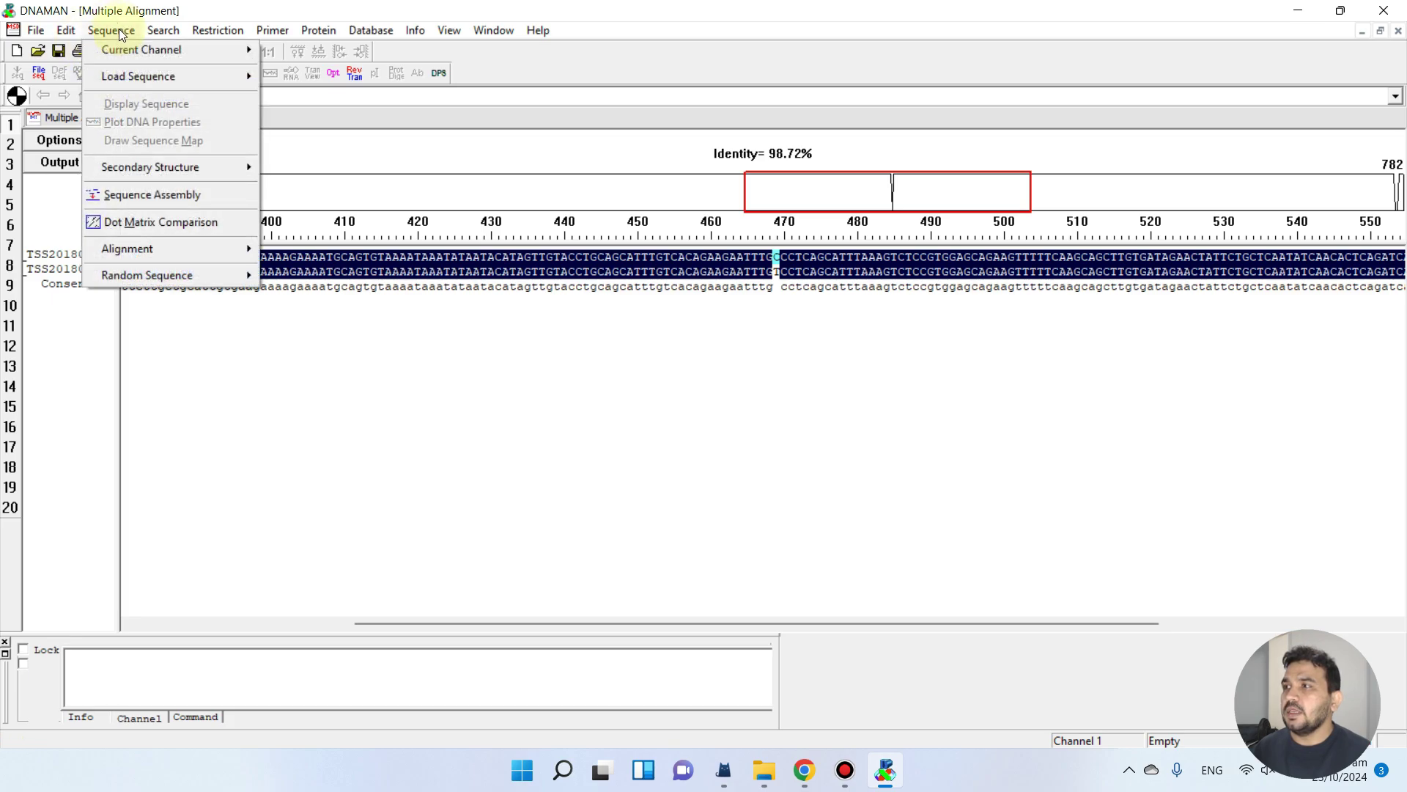
mouse_move(190, 250)
click(321, 267)
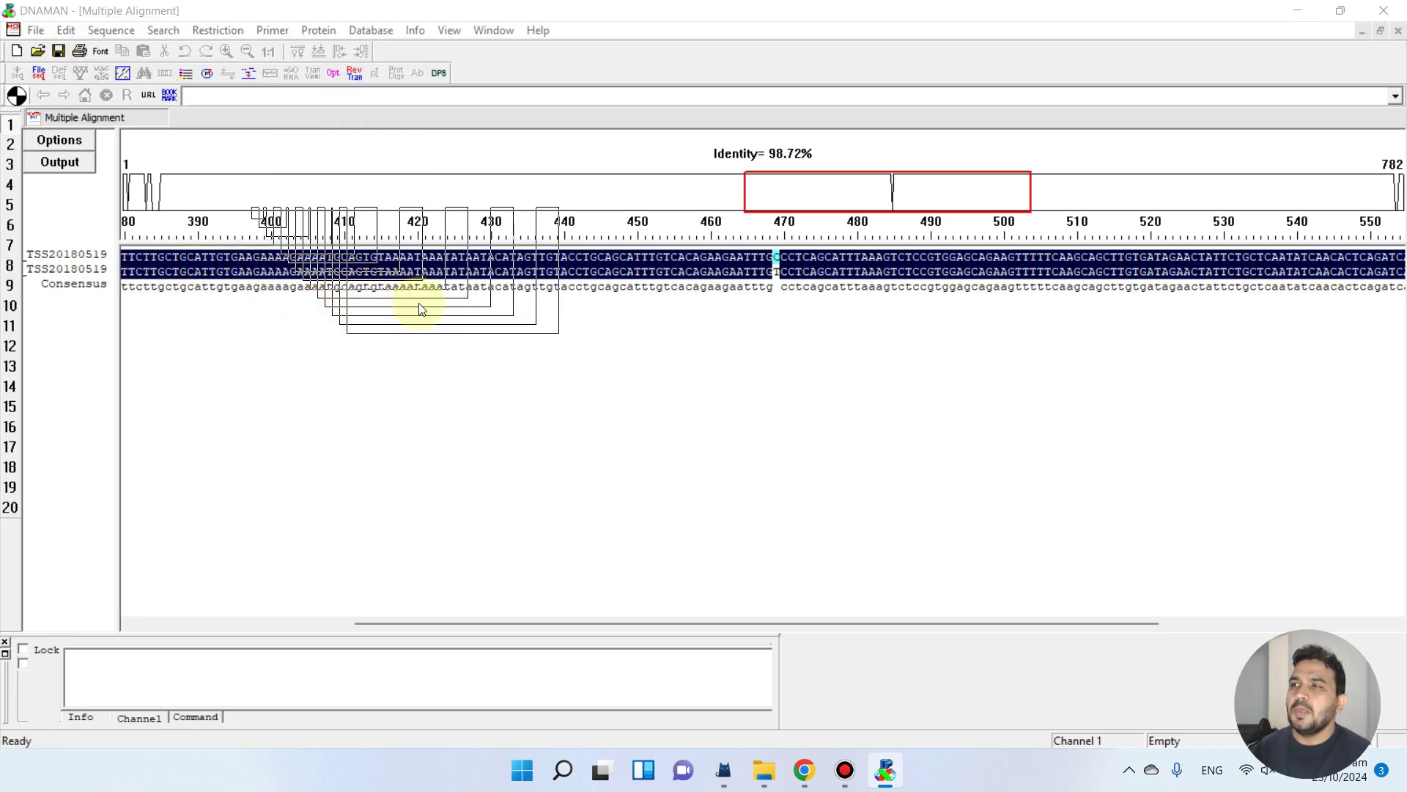
double_click(505, 317)
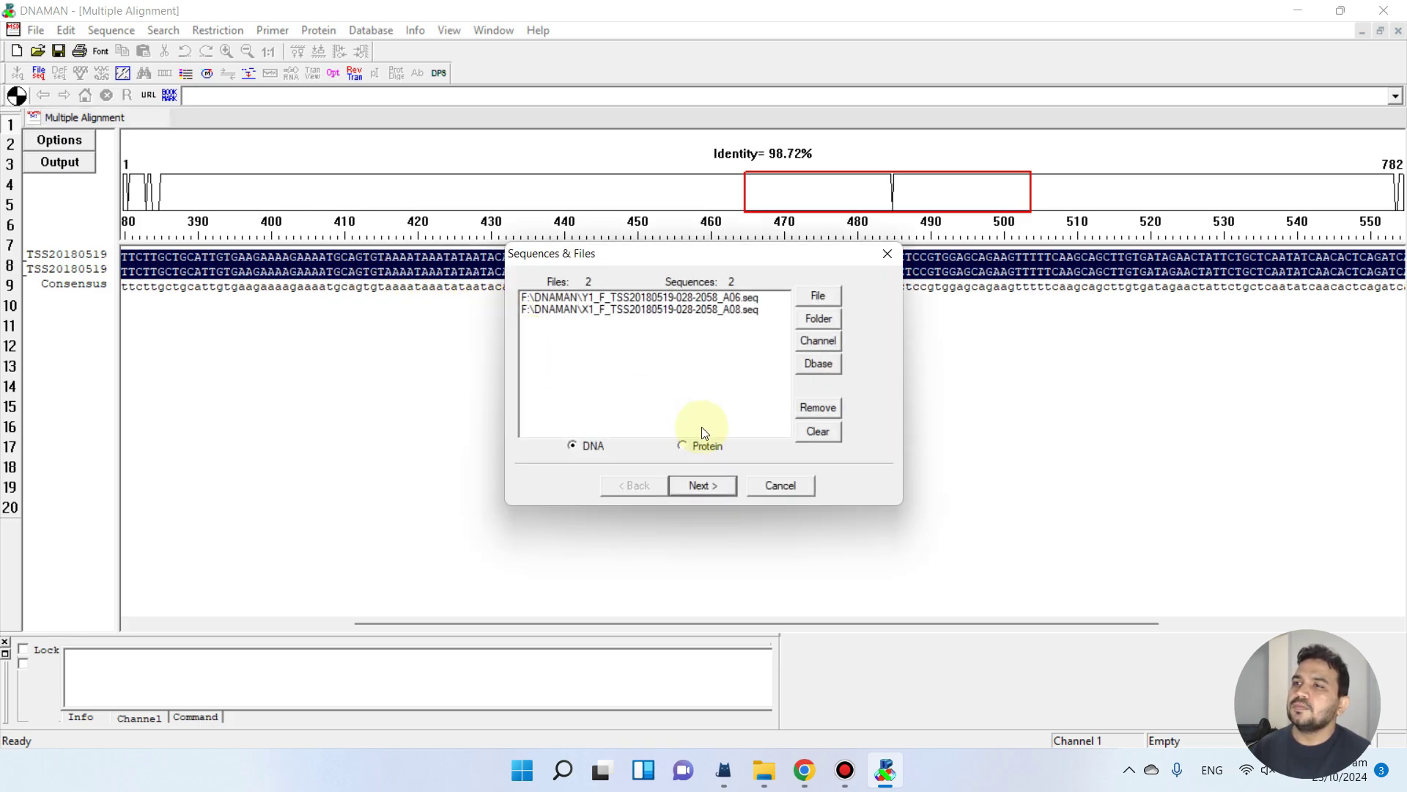
click(818, 296)
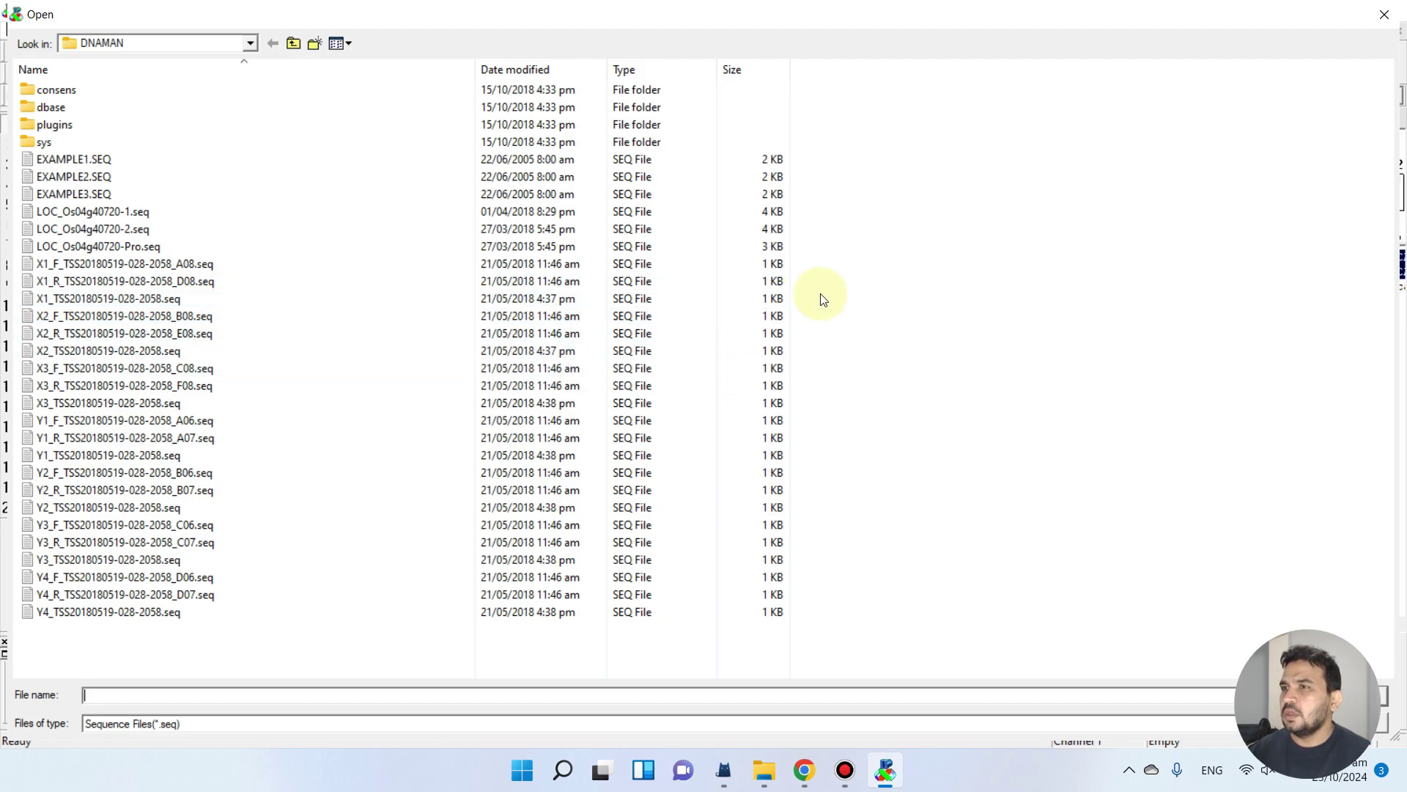
drag(807, 261, 728, 616)
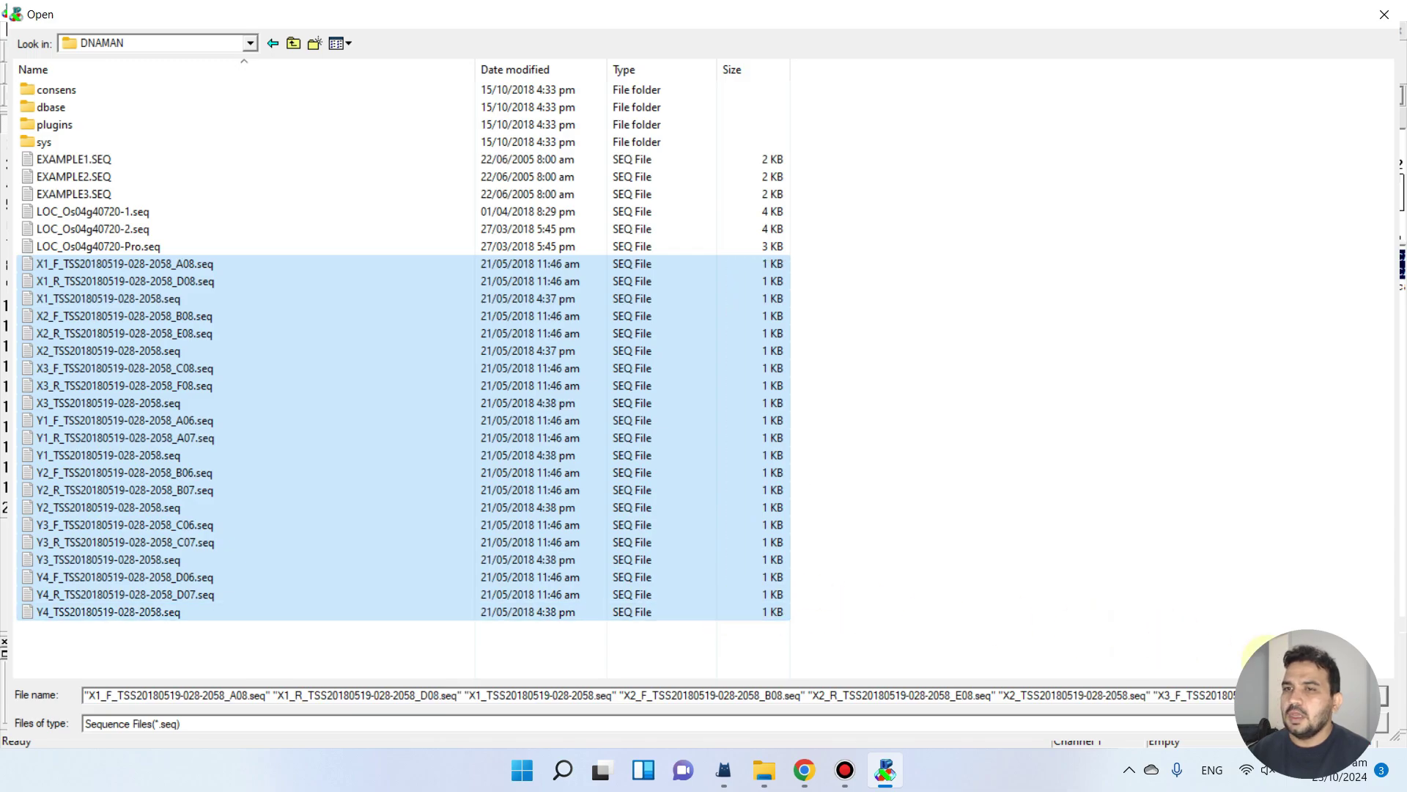
key(Return)
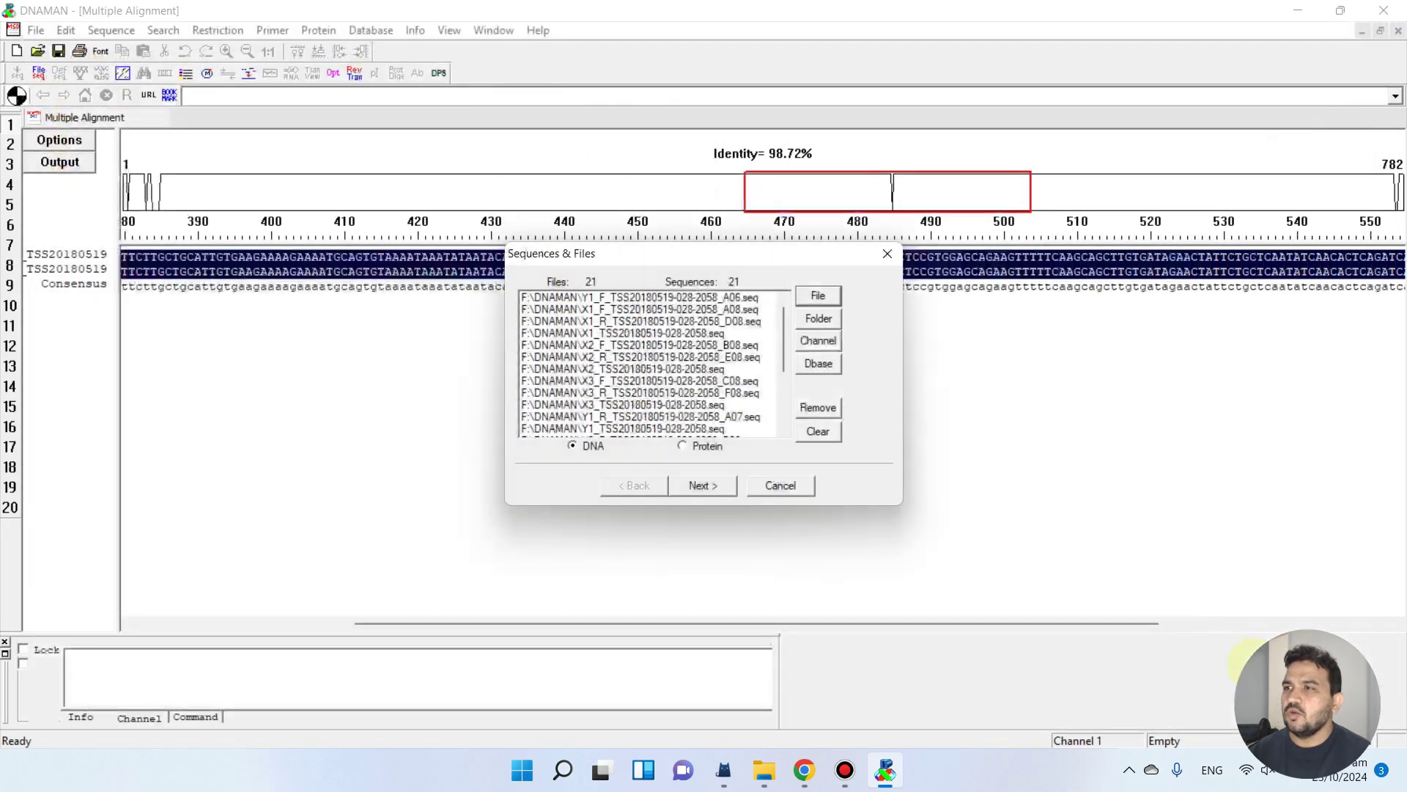
Run the alignment with default settings, giving 94.71% identity over 819 positions.
click(710, 486)
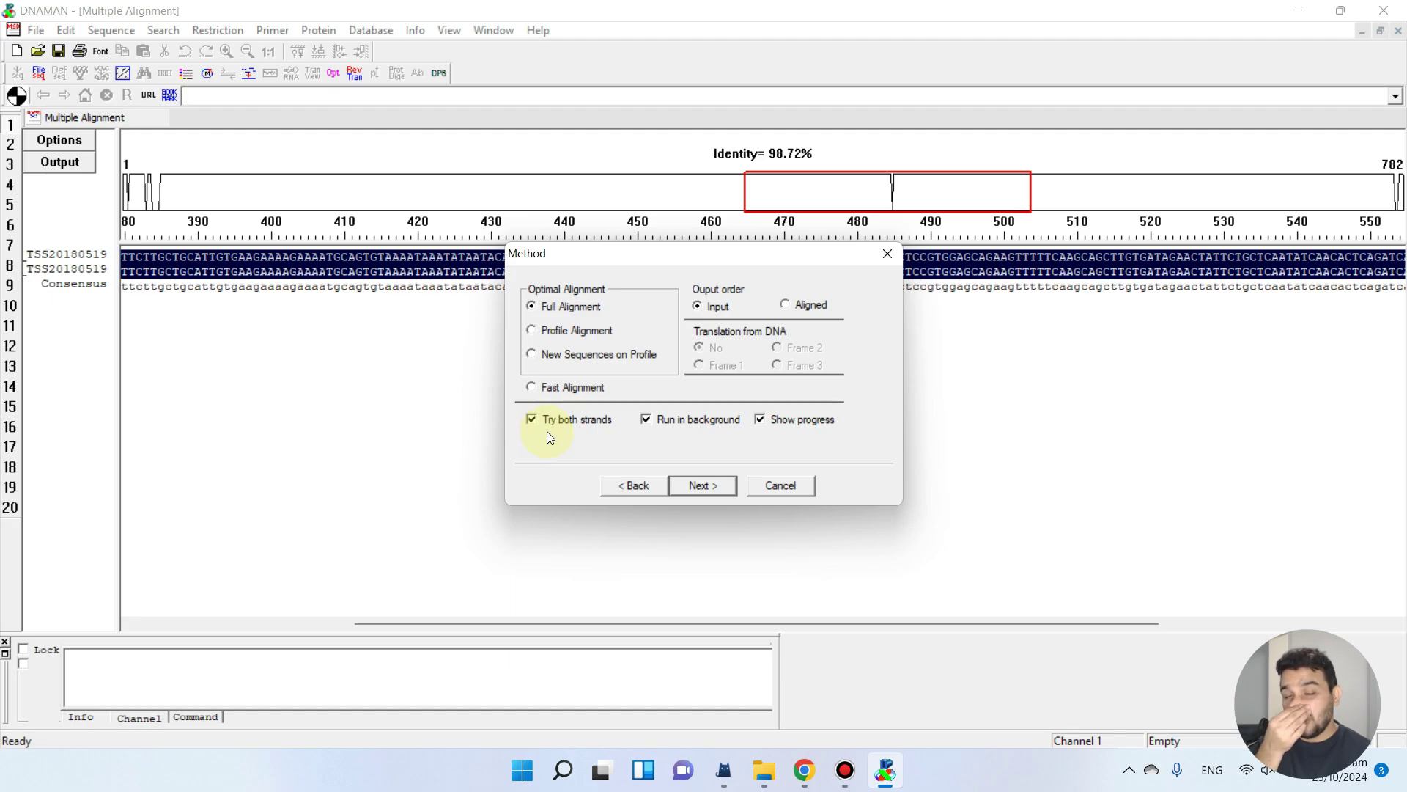
click(702, 483)
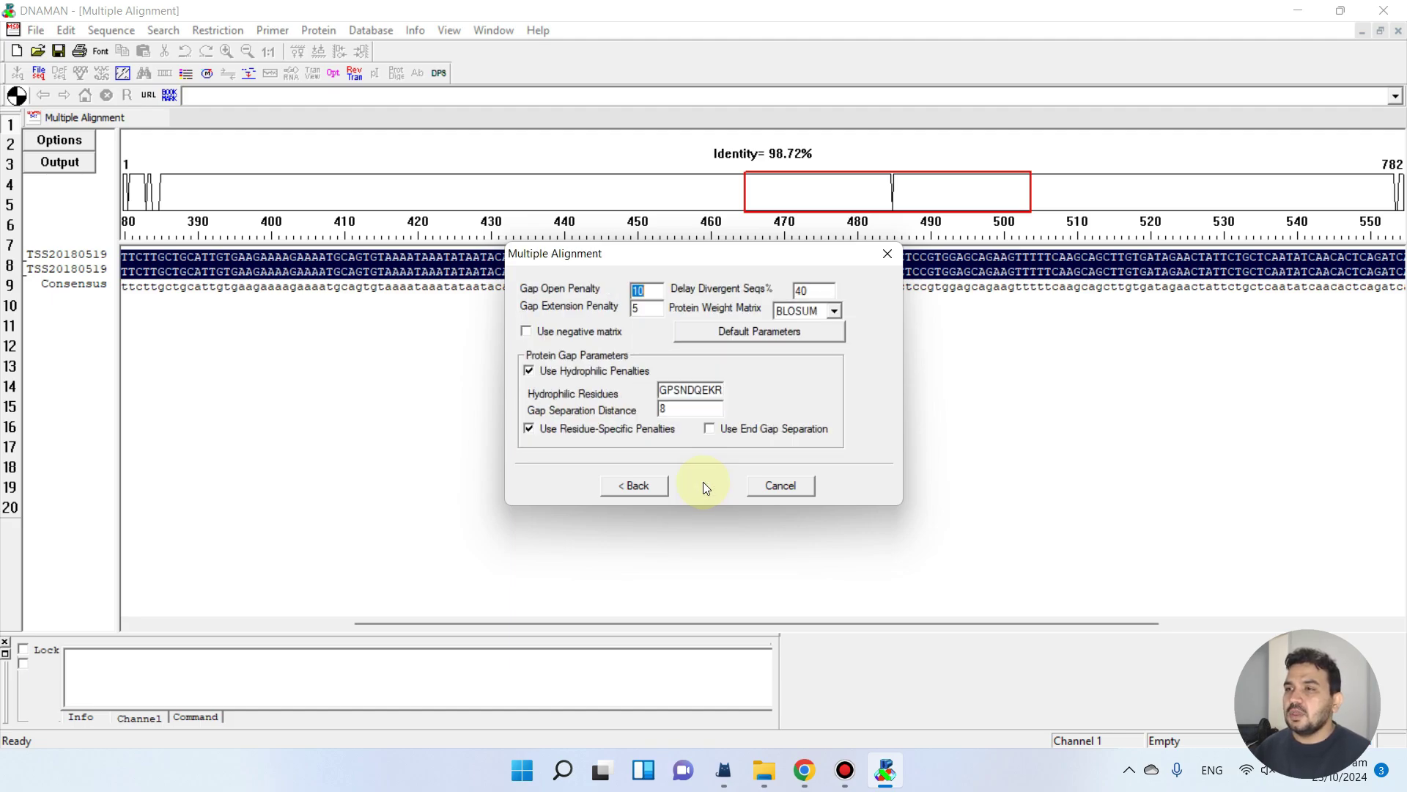
click(702, 485)
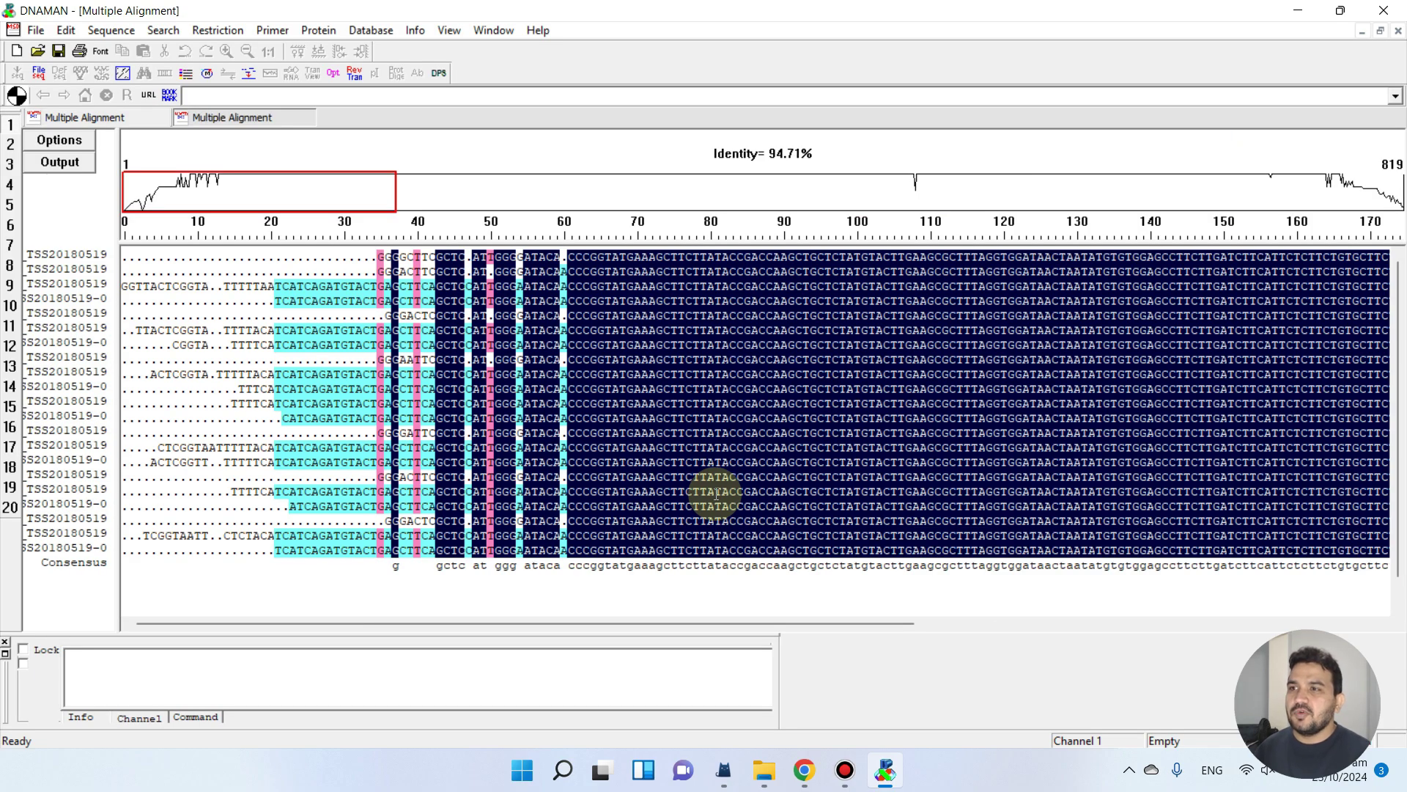
Scroll to positions 410–565 around the variant column and widen the name column for full names.
drag(727, 620, 817, 633)
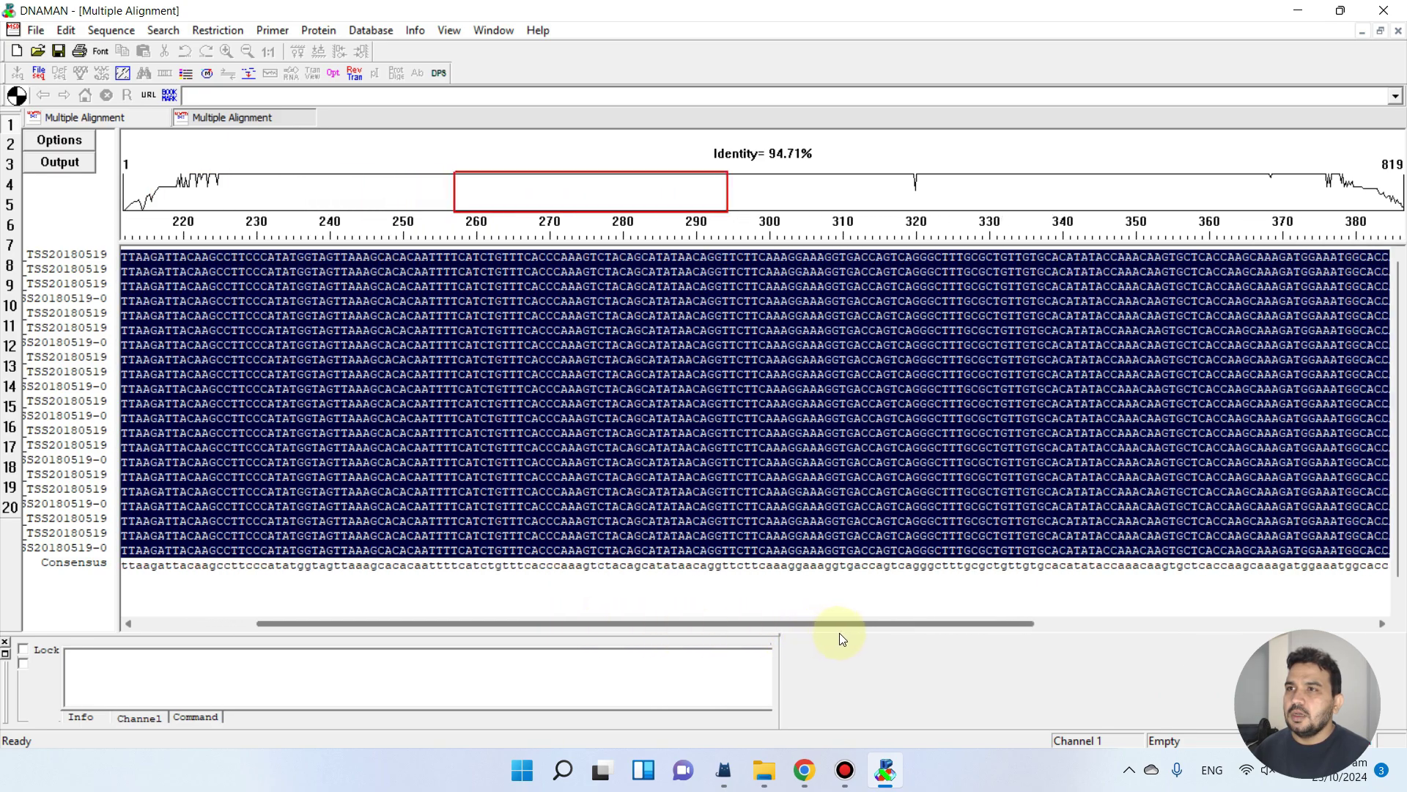
drag(838, 632, 856, 630)
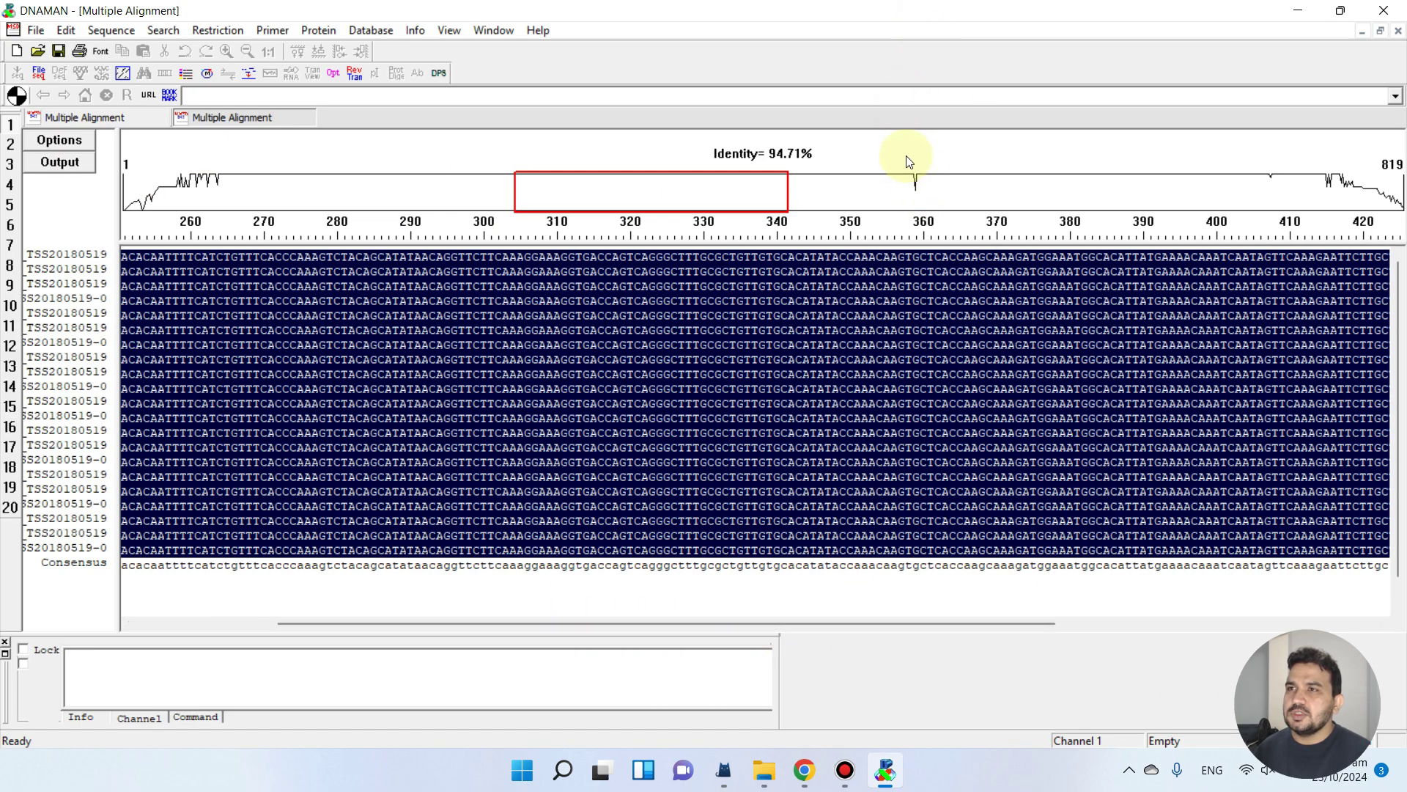
drag(865, 624, 951, 627)
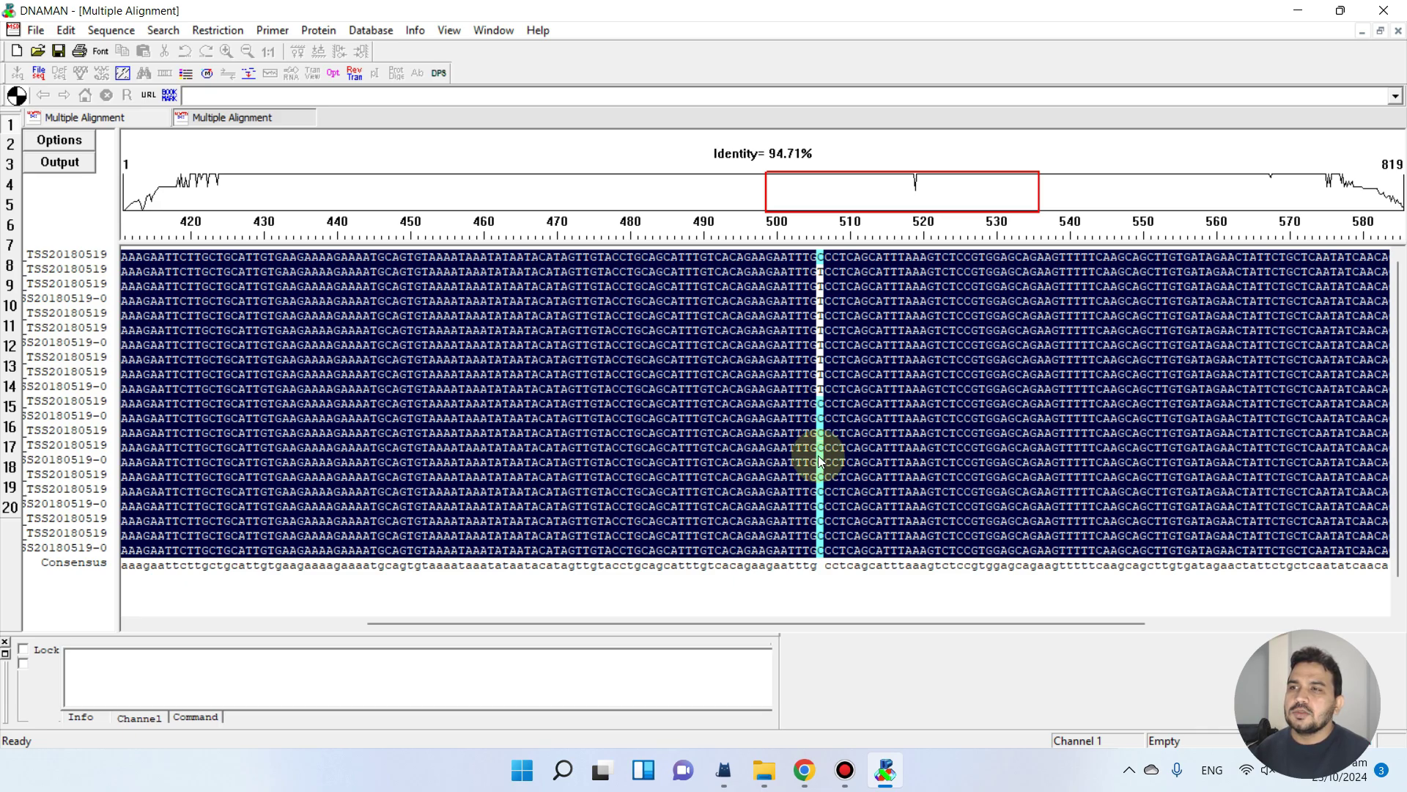
mouse_move(825, 622)
mouse_down()
mouse_move(854, 625)
mouse_move(824, 611)
mouse_up()
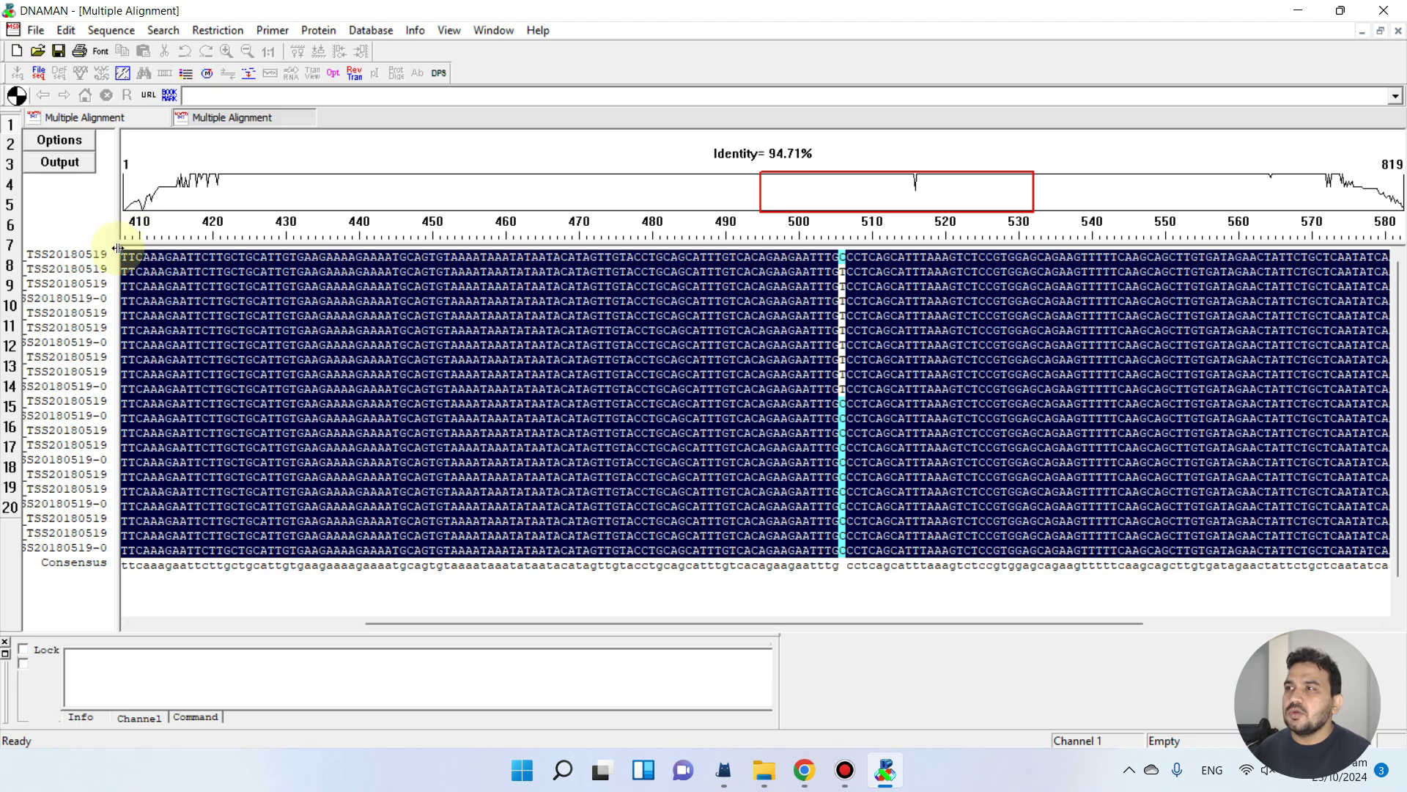
drag(118, 248, 214, 279)
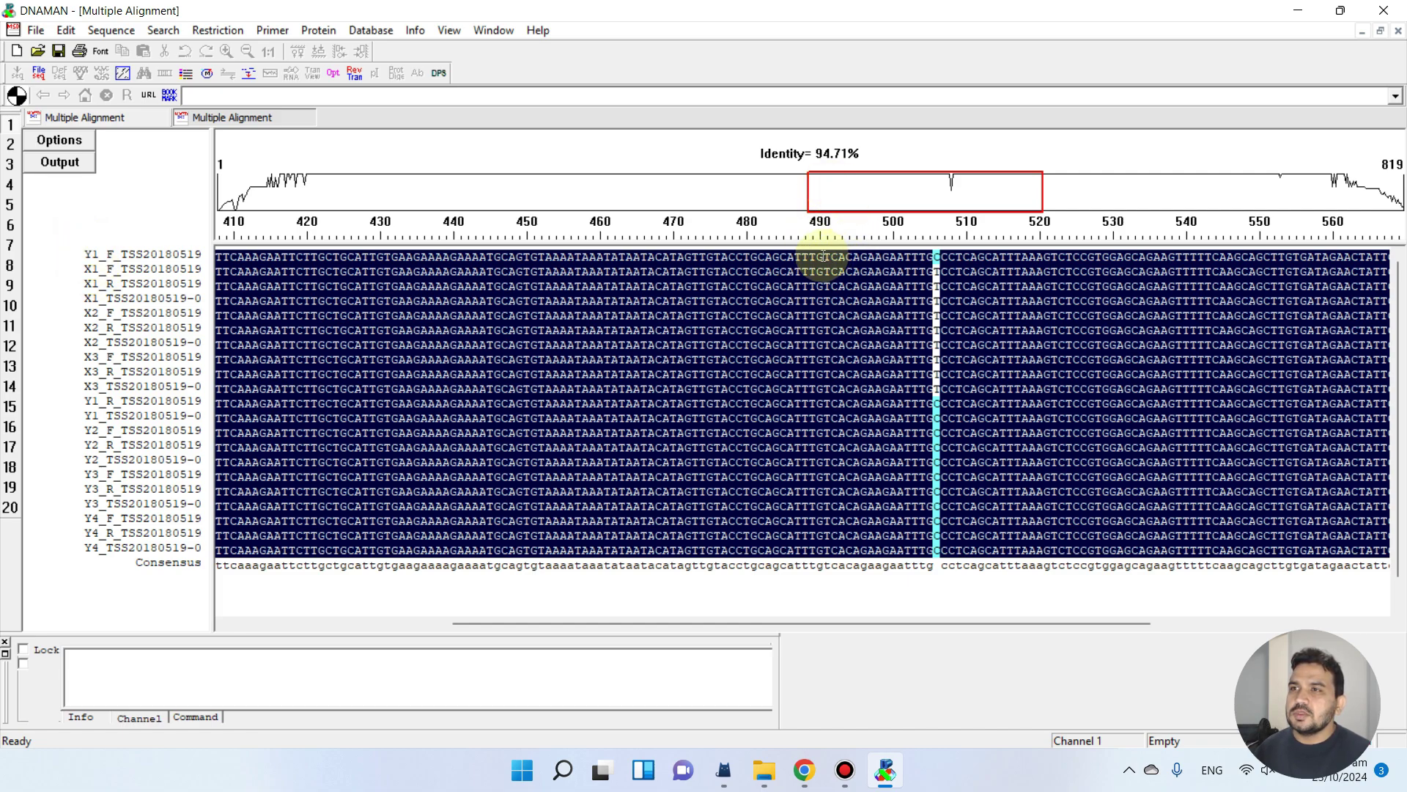
Copy the Y1_F bases around positions 491–505, just before the variant column, as plain text.
drag(811, 257, 935, 255)
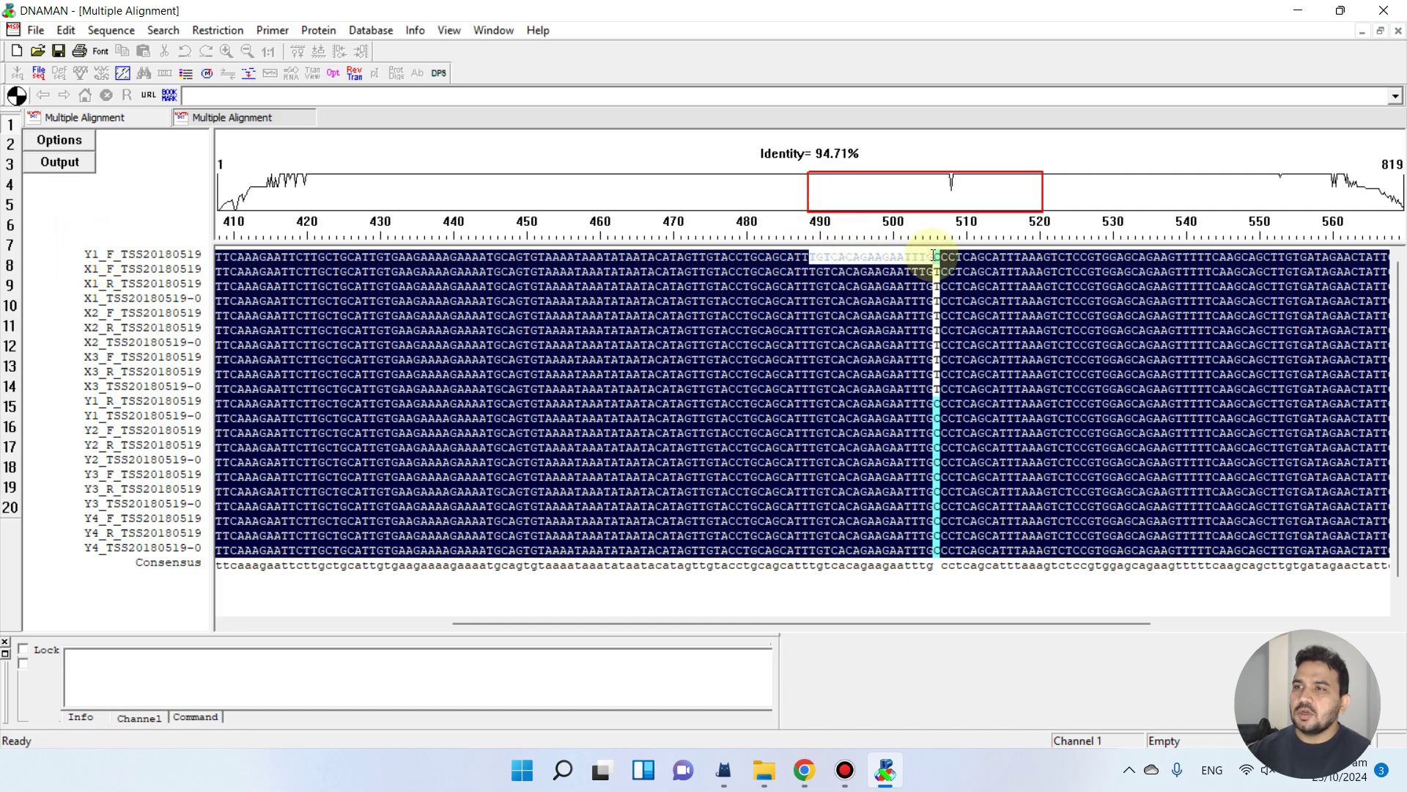
key(ctrl+c)
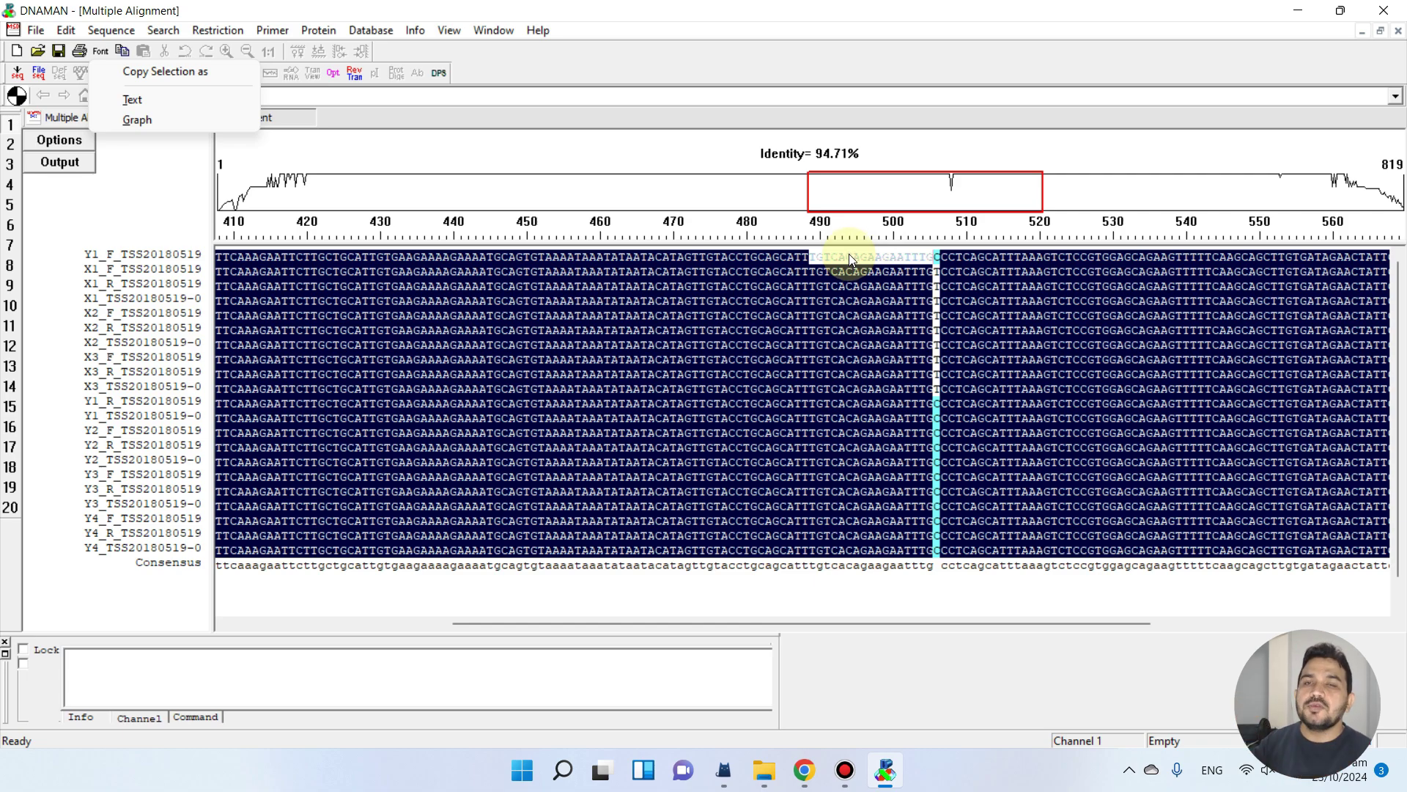
click(926, 262)
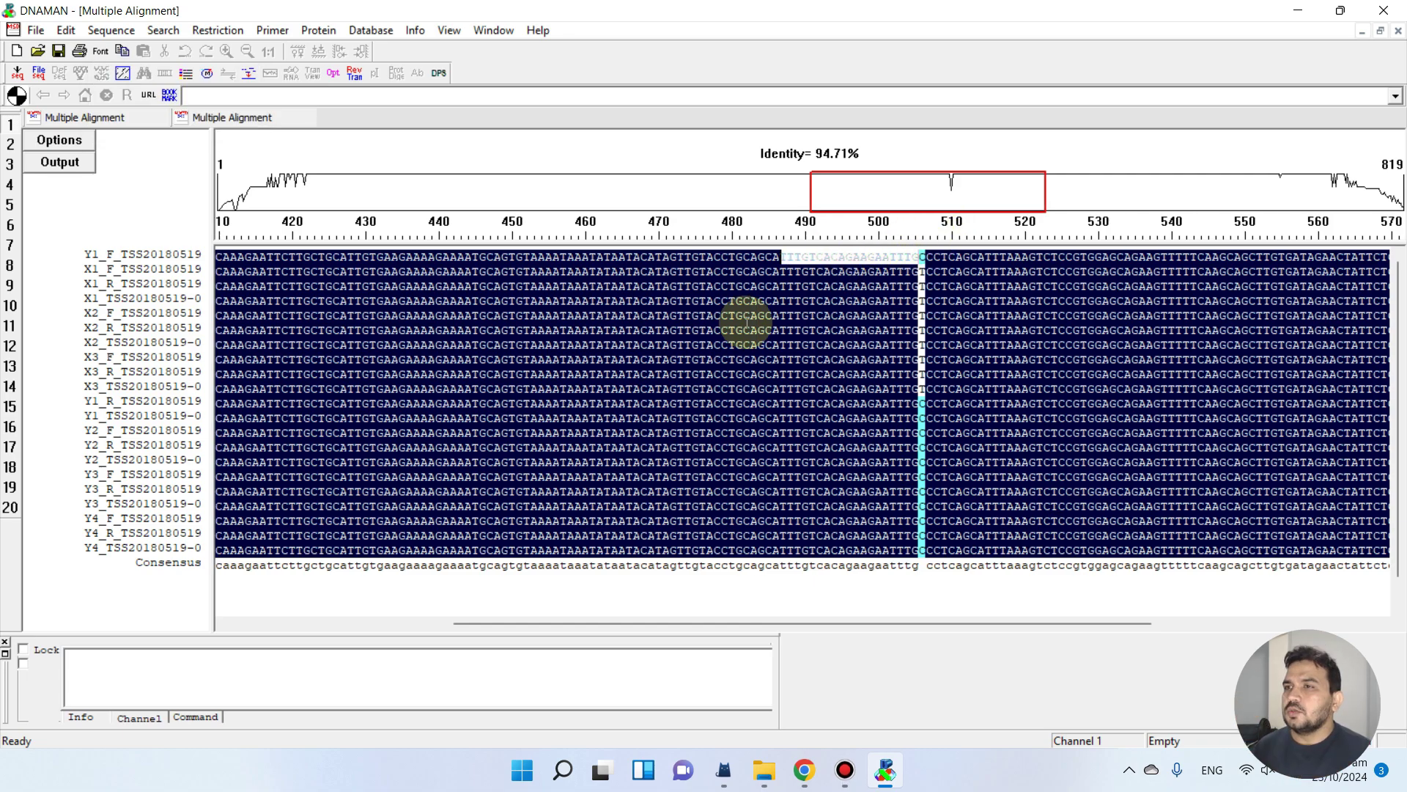
click(777, 254)
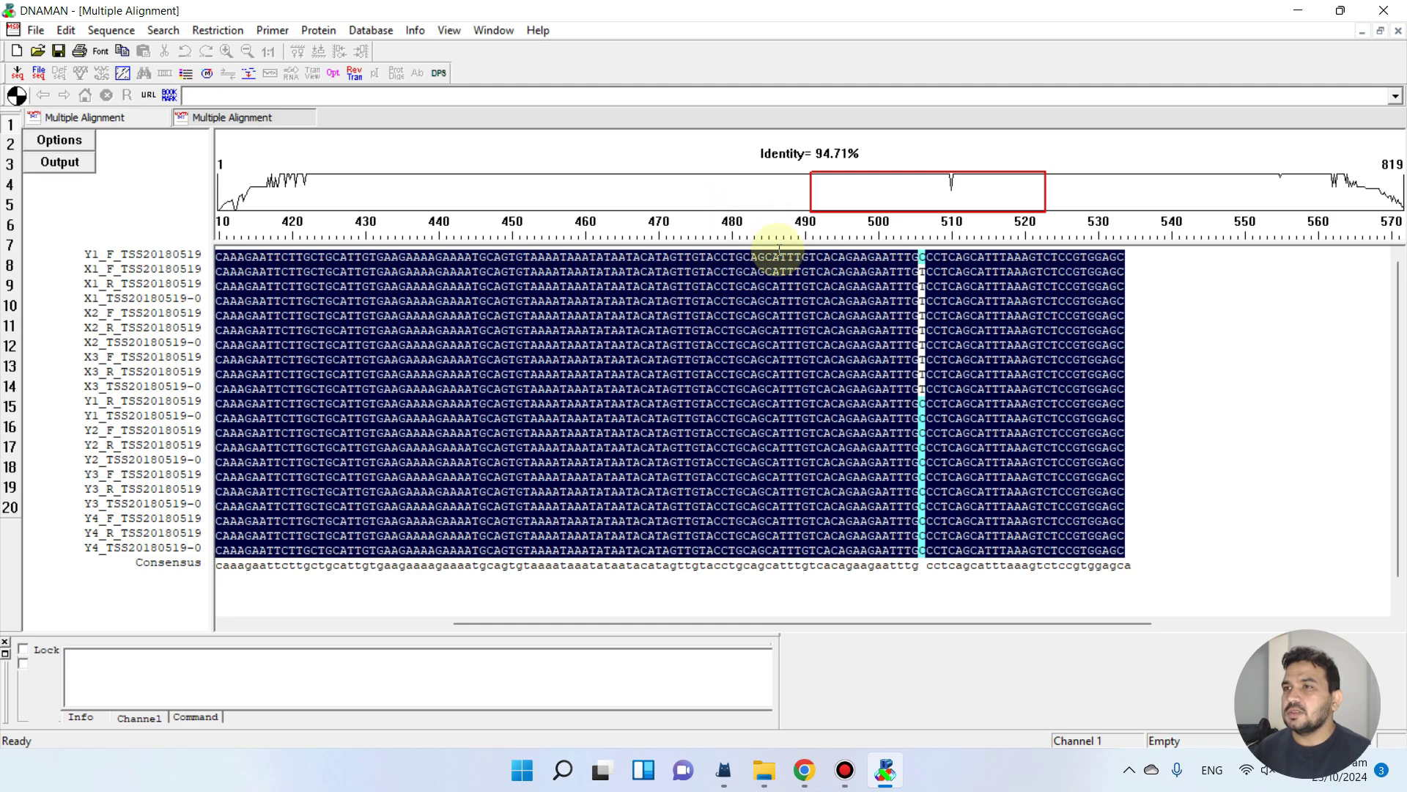
drag(783, 258, 912, 257)
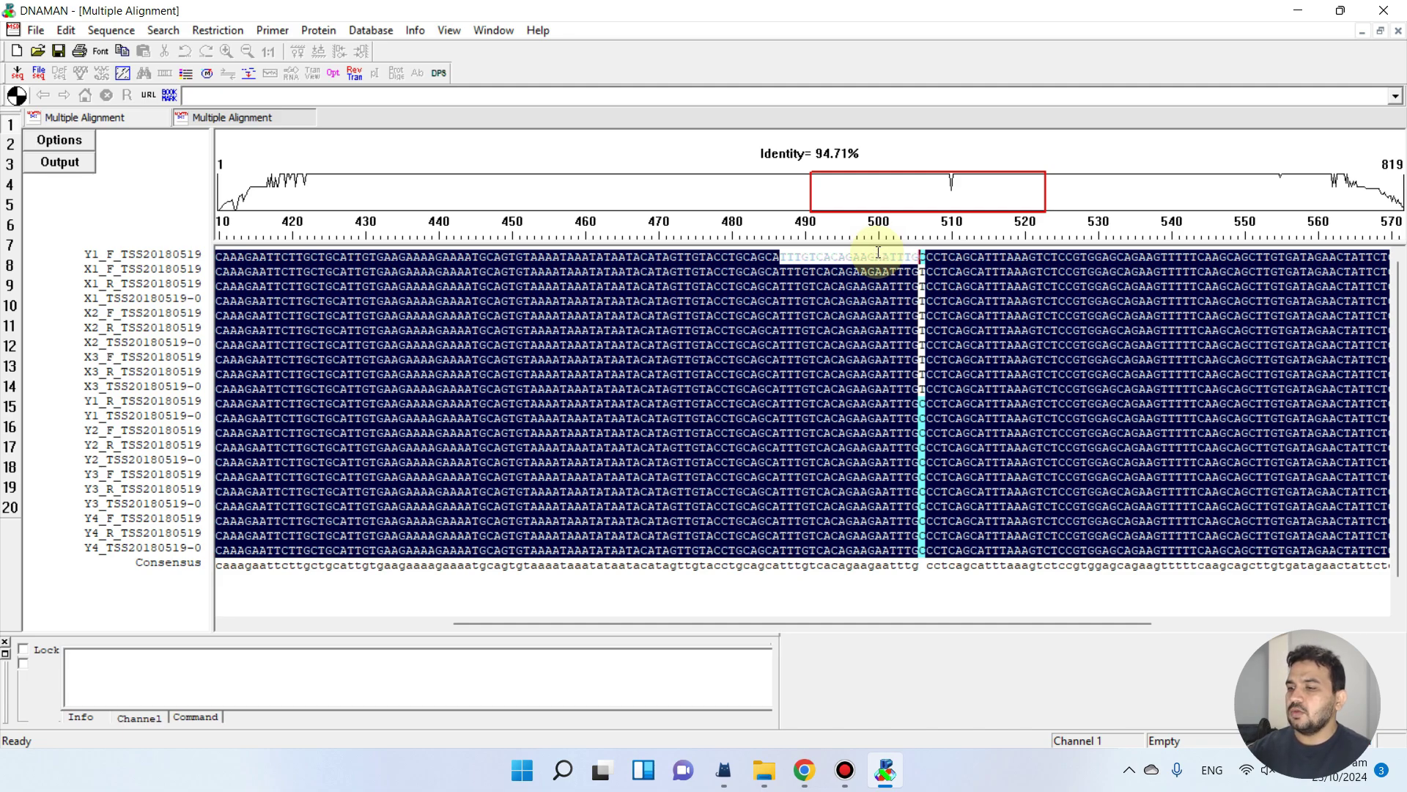
key(ctrl+c)
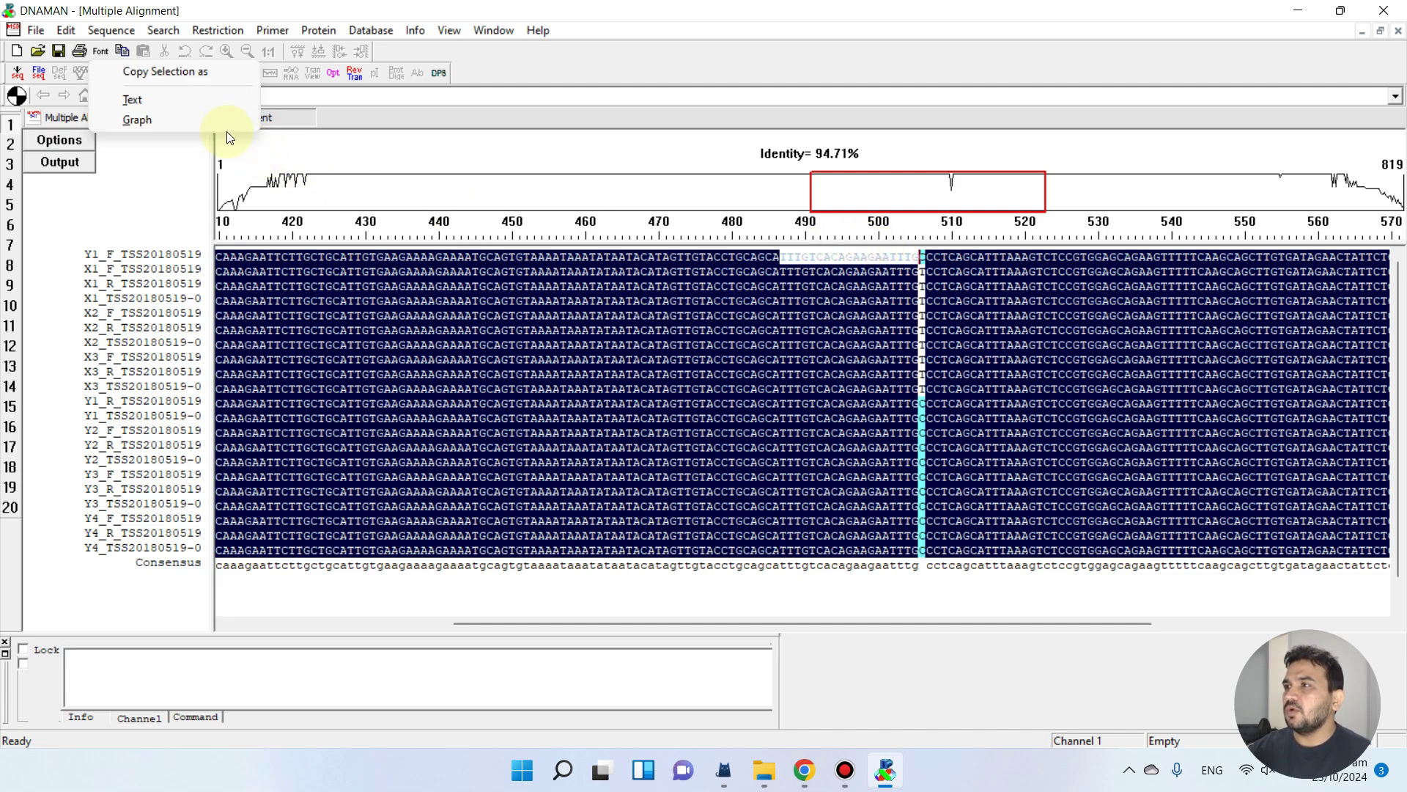
click(152, 99)
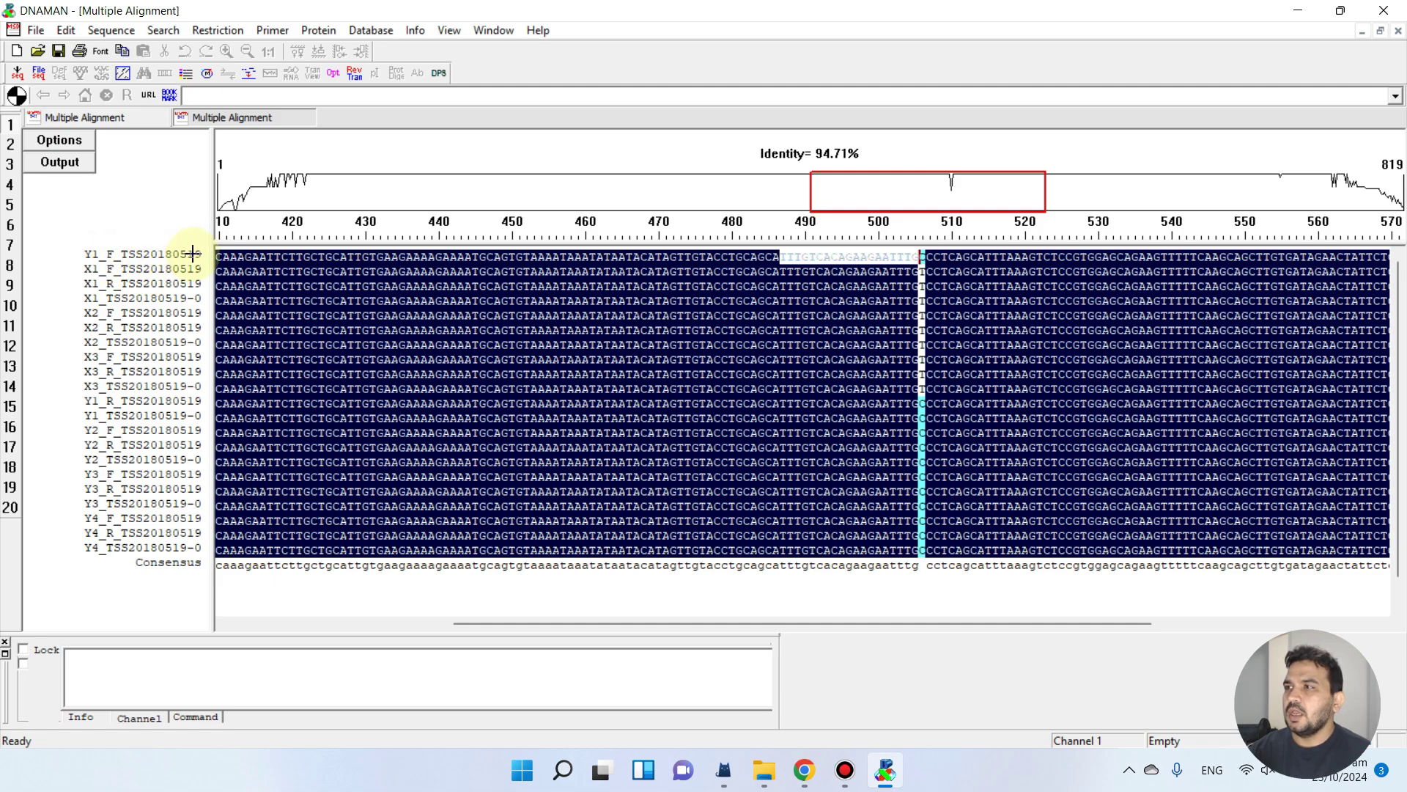
mouse_move(767, 774)
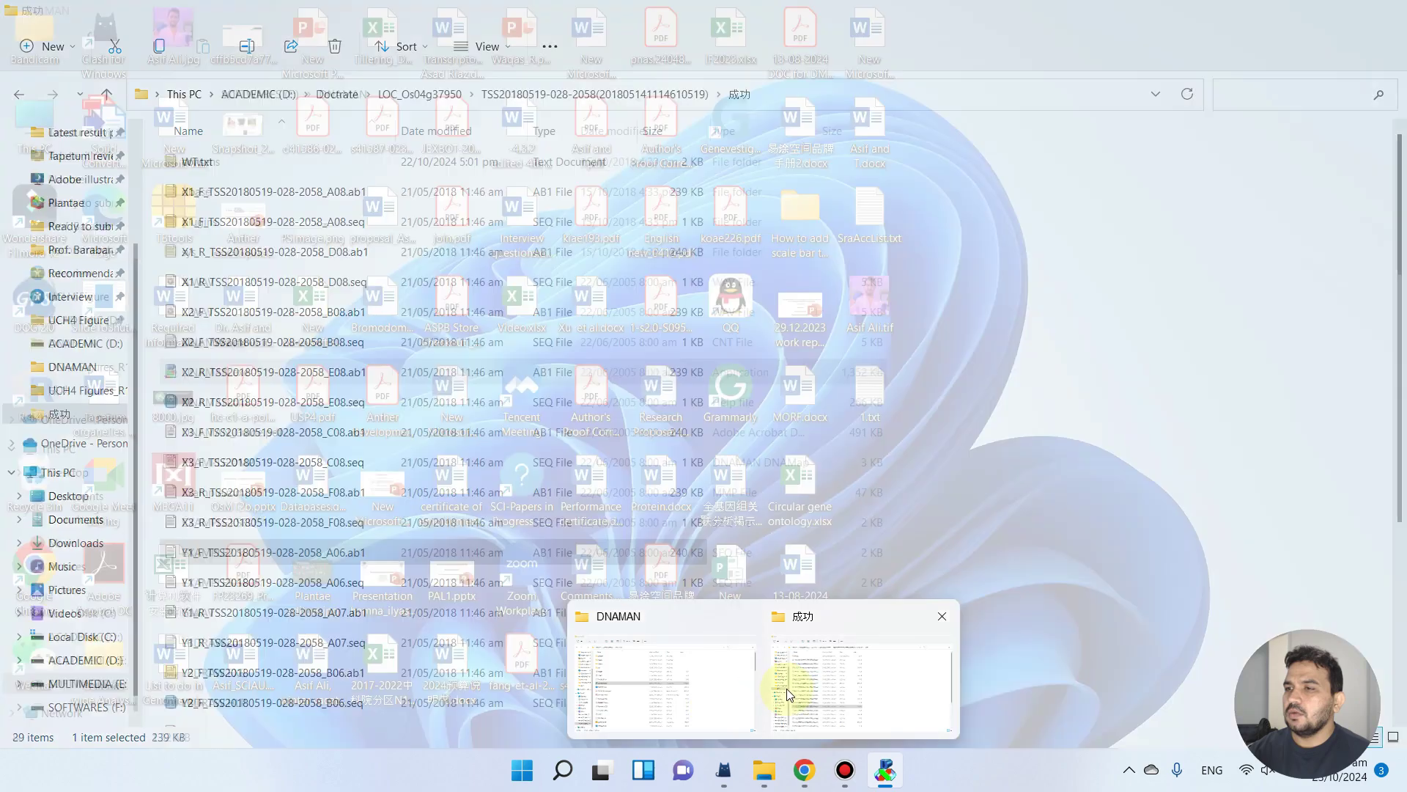
click(785, 688)
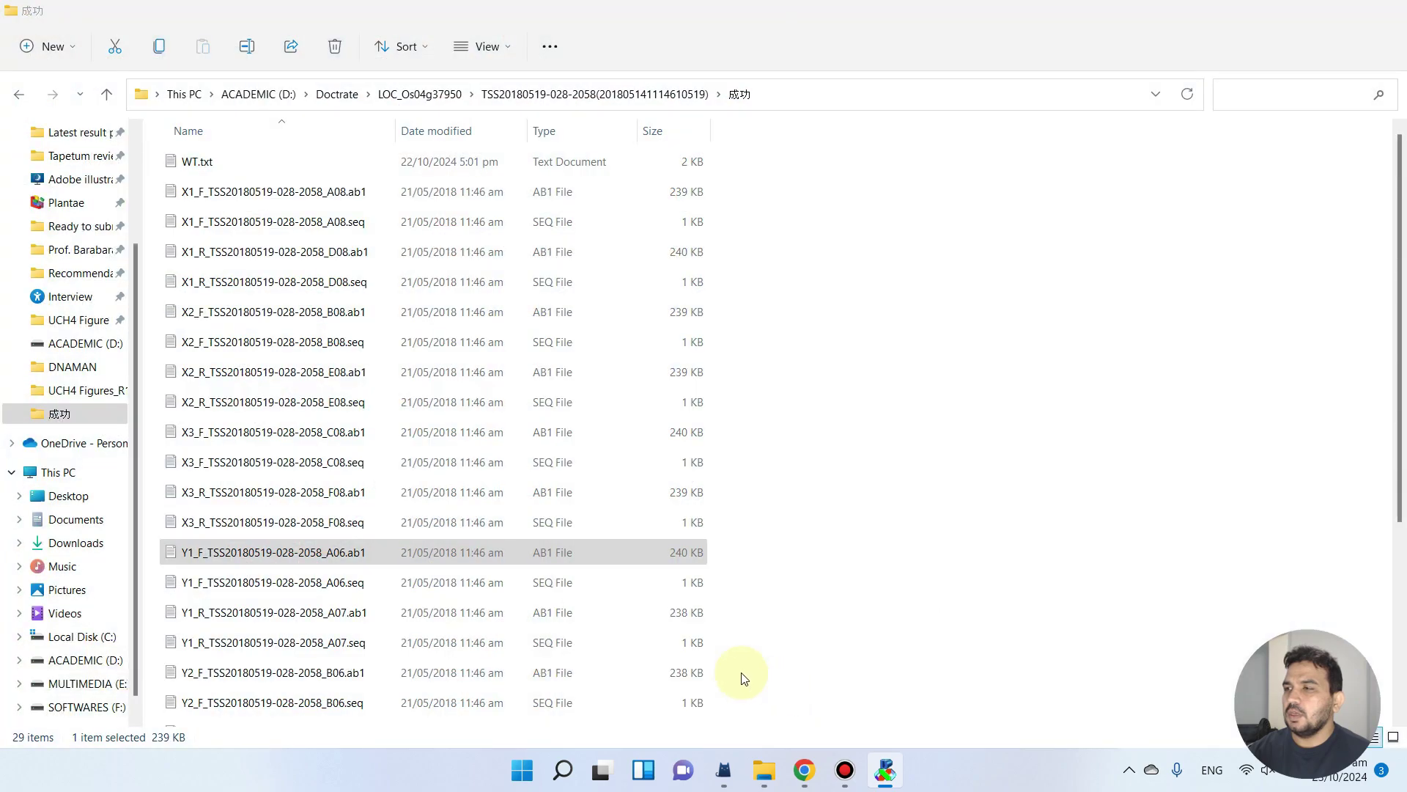
click(286, 562)
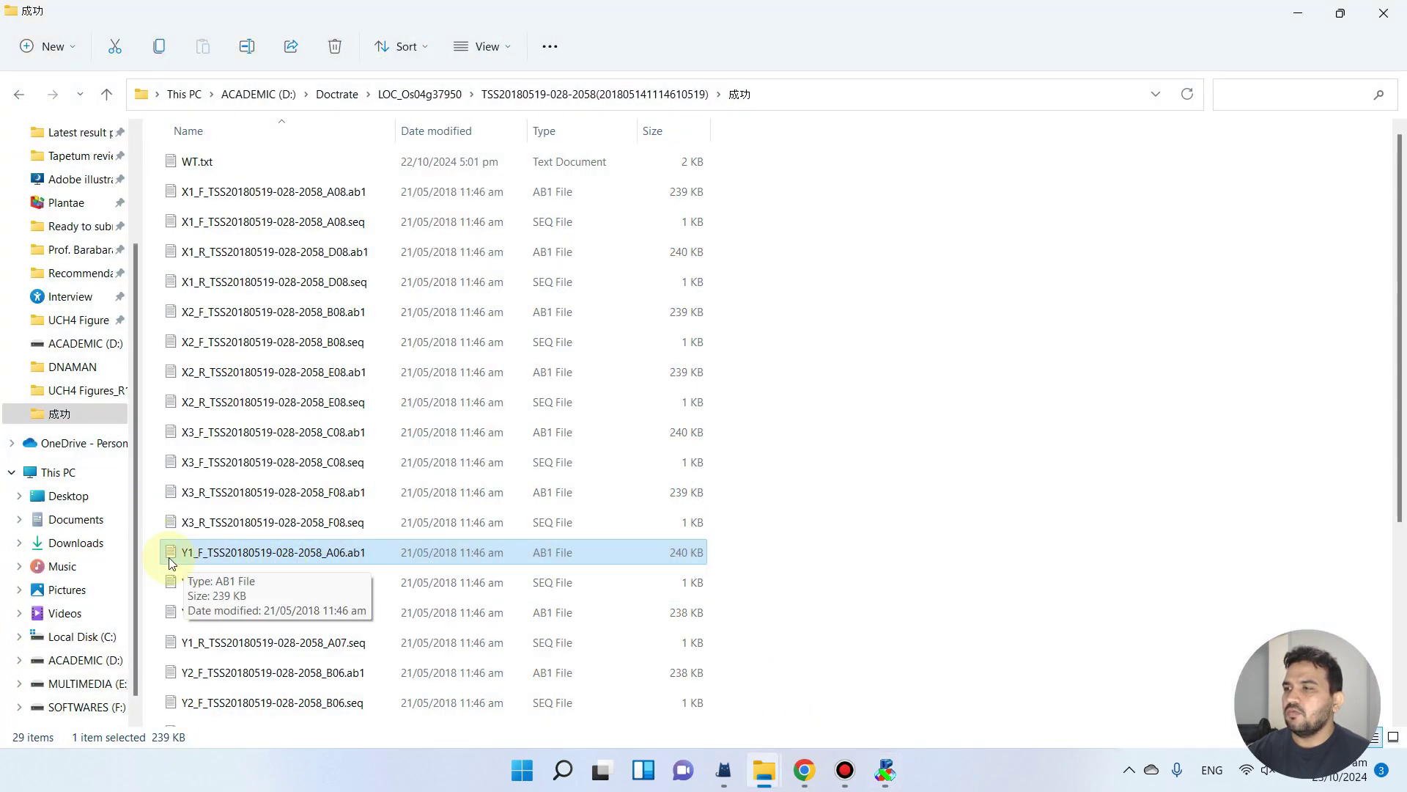
right_click(268, 554)
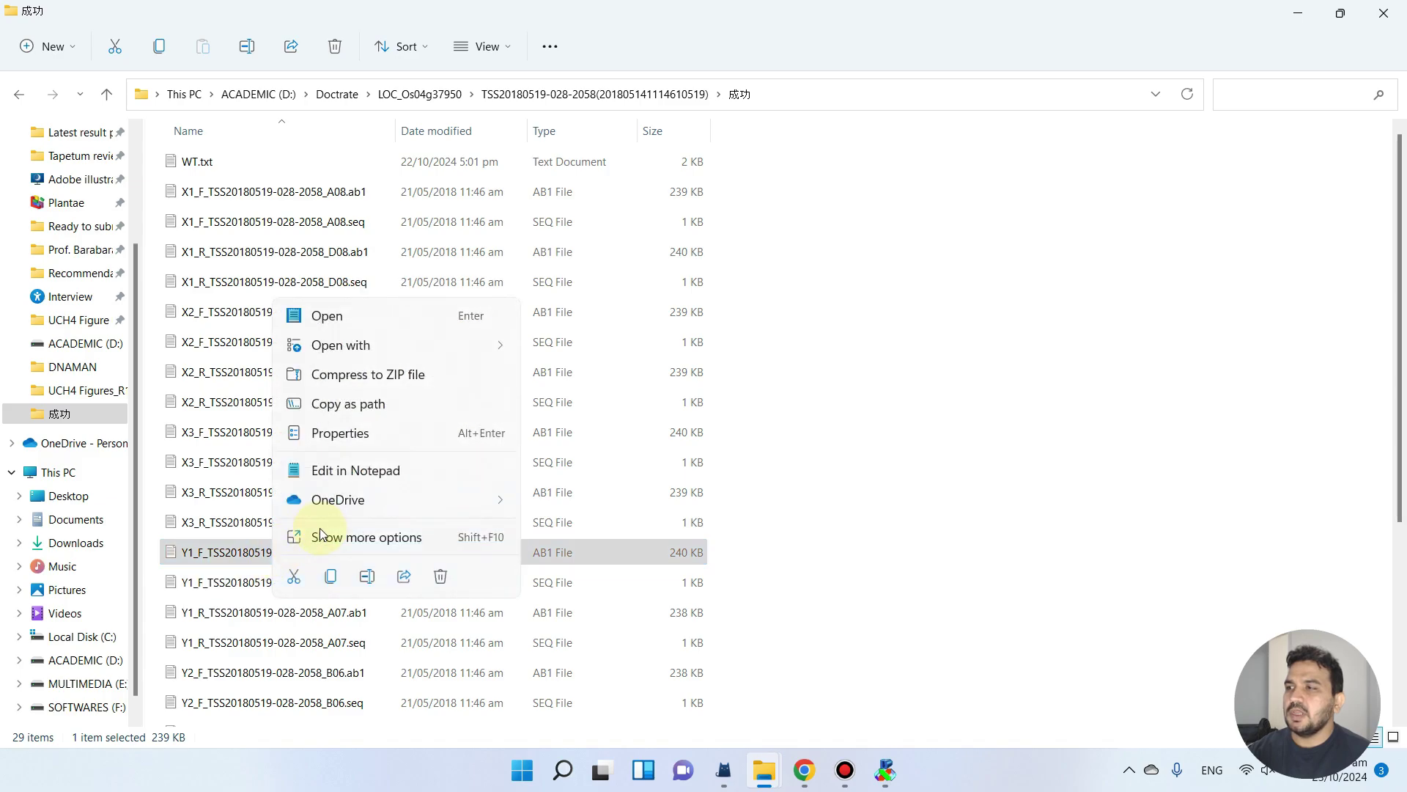
mouse_move(412, 345)
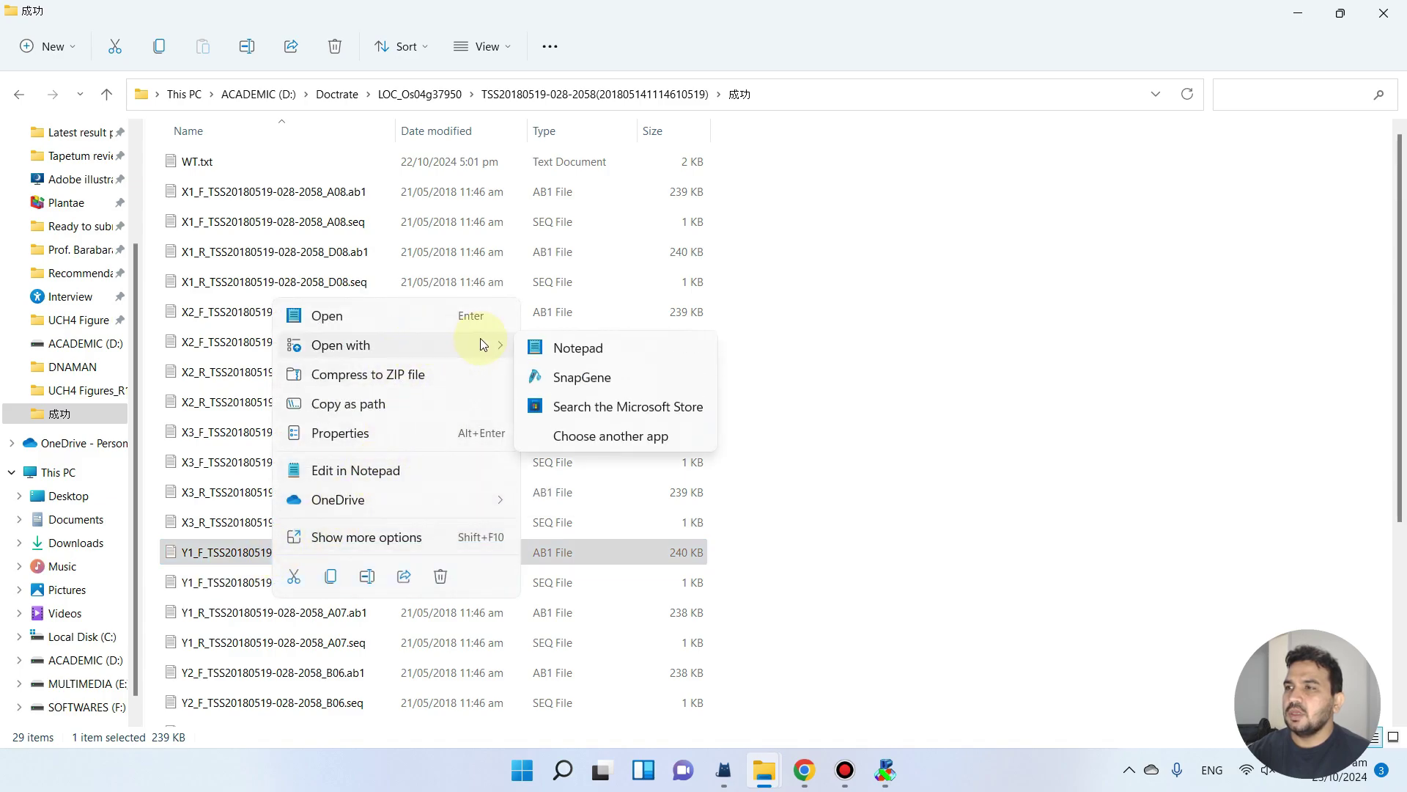
click(550, 379)
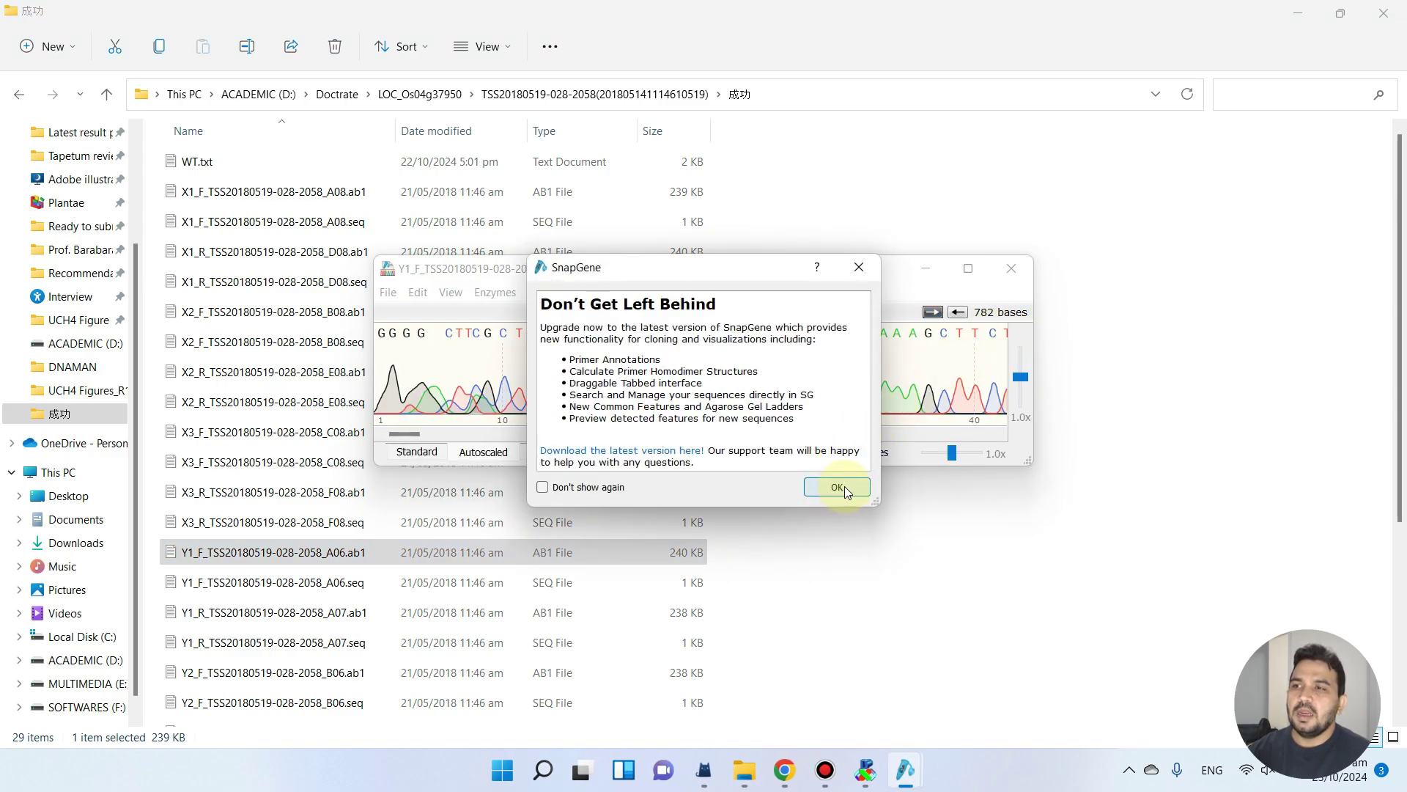
Dismiss the upgrade notice and find TTTGTCACAGAAGAATTTG at bases 451–469 of the Y1_F trace.
click(838, 486)
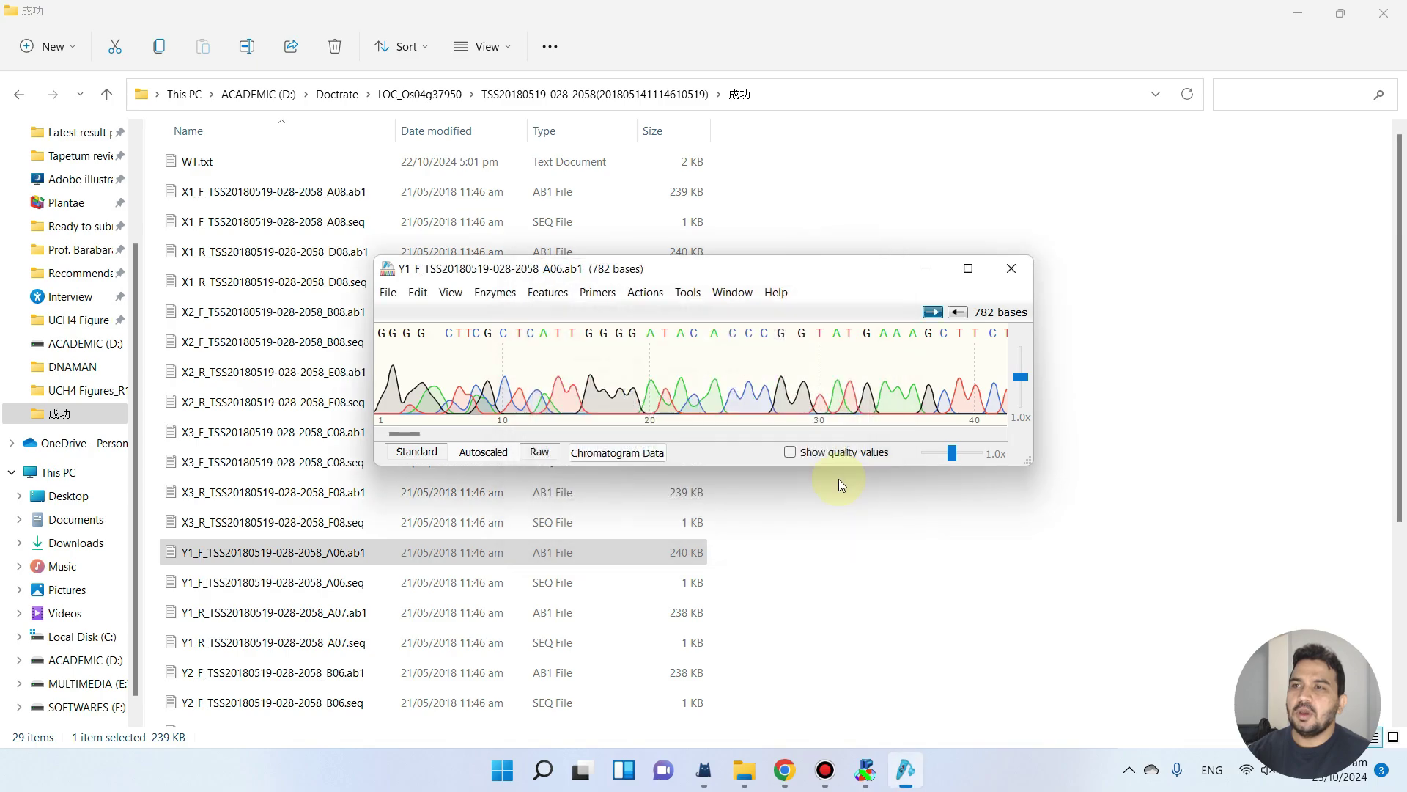
click(969, 269)
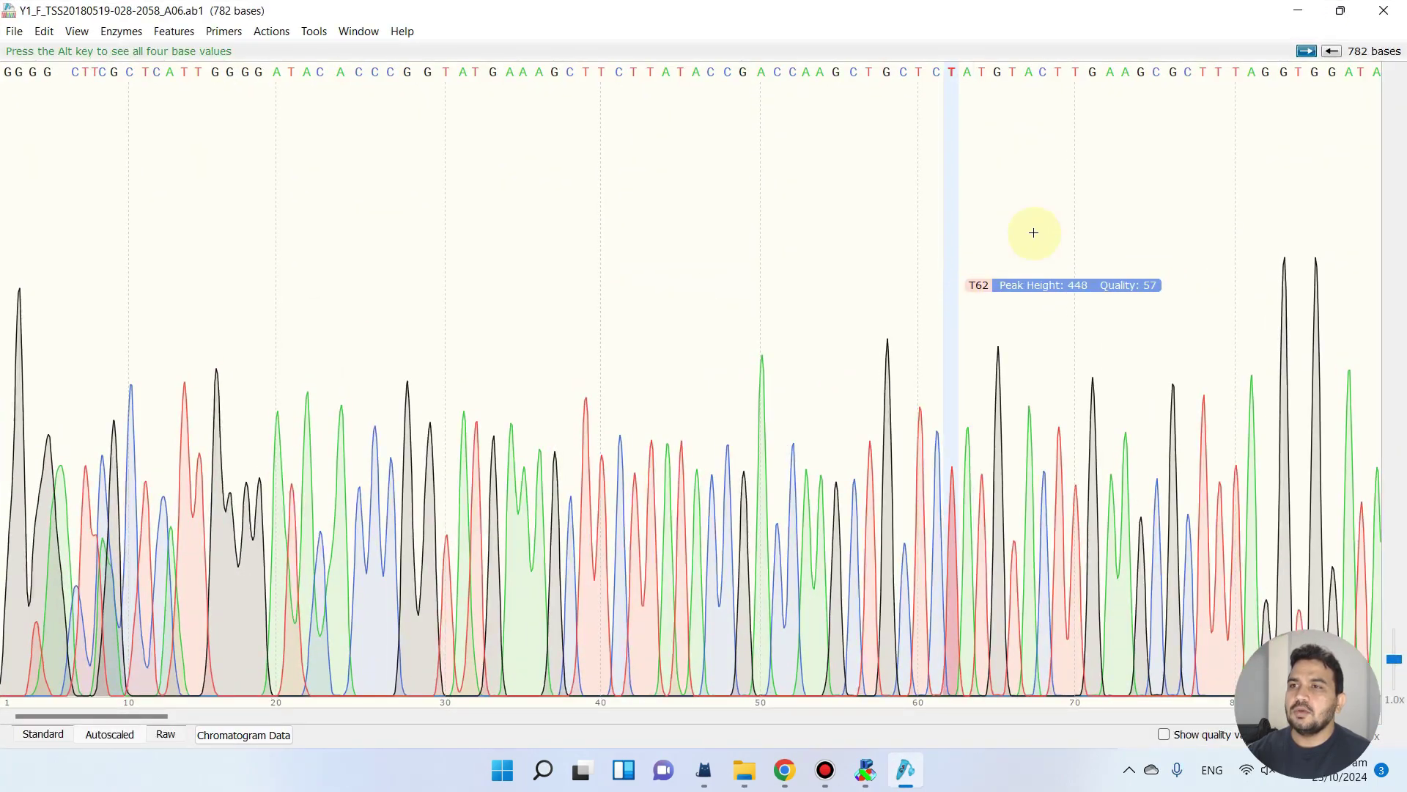
click(1340, 10)
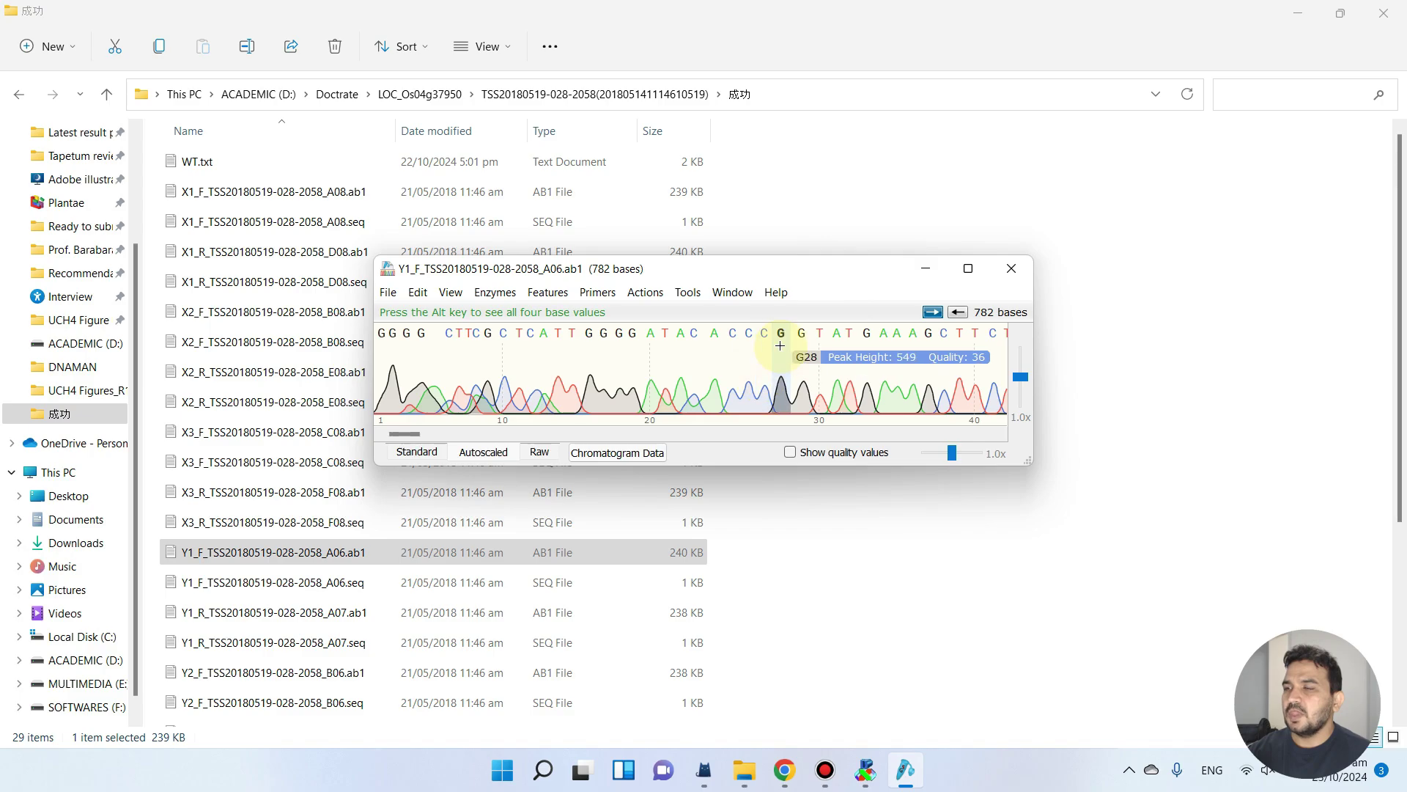
key(ctrl+f)
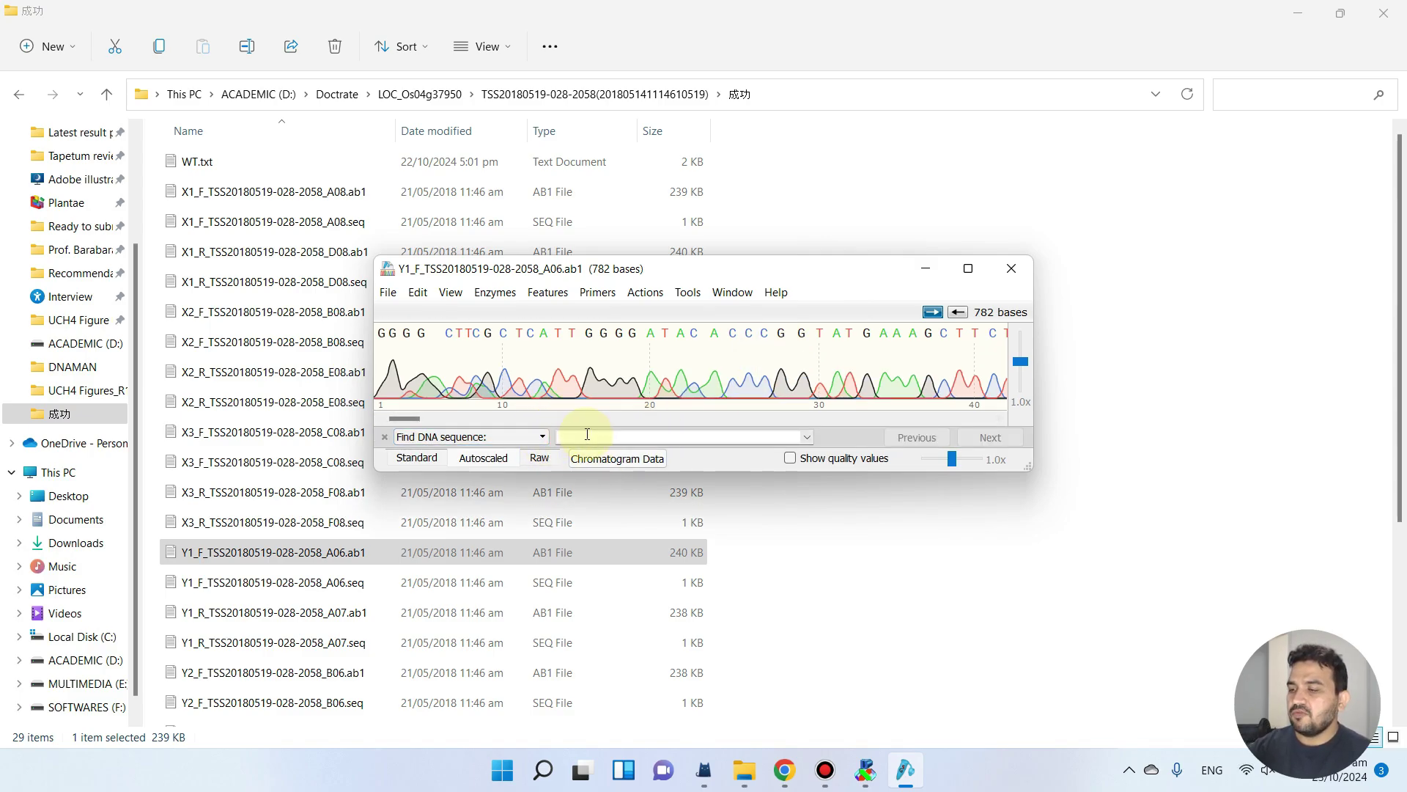
text(TTTGTCACAGAAGAATTTG)
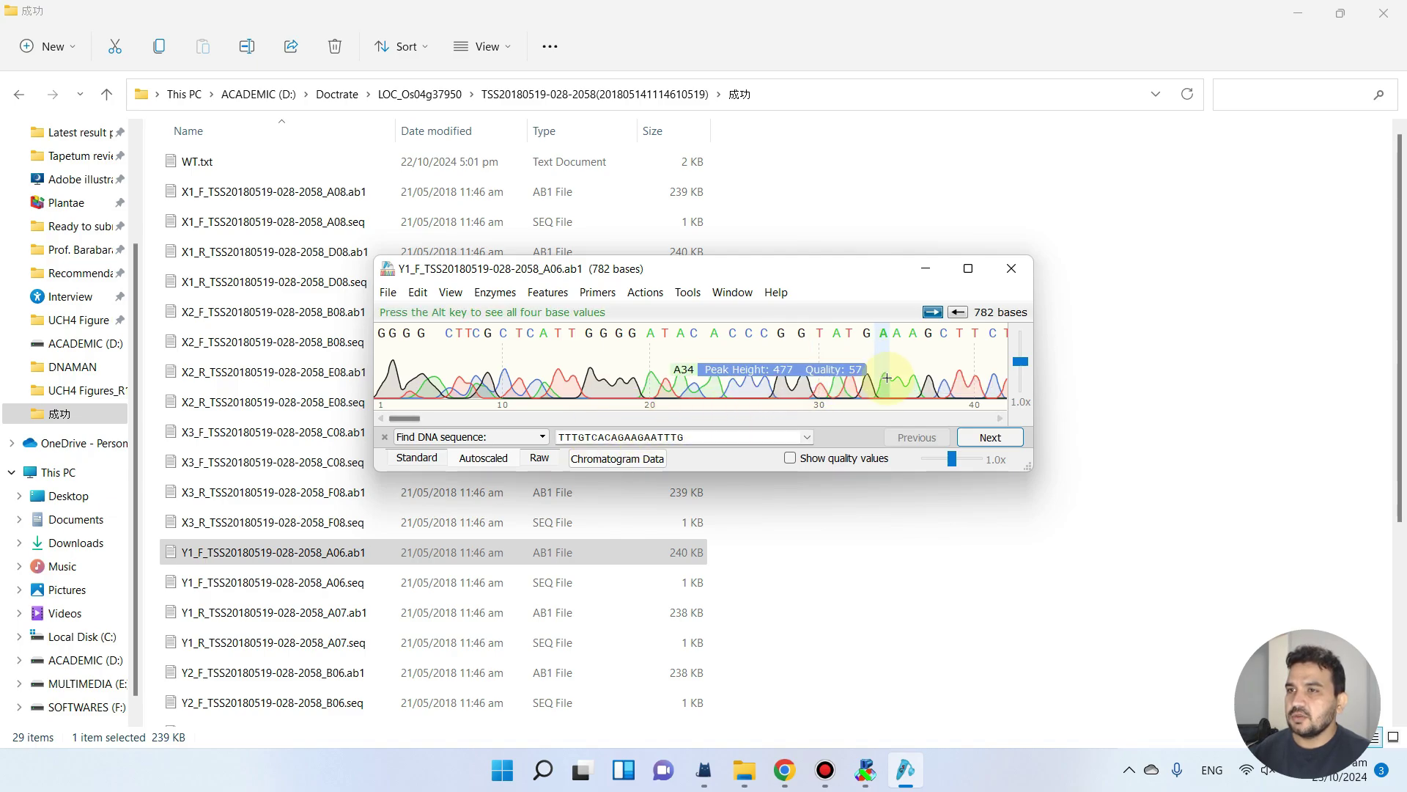
click(974, 439)
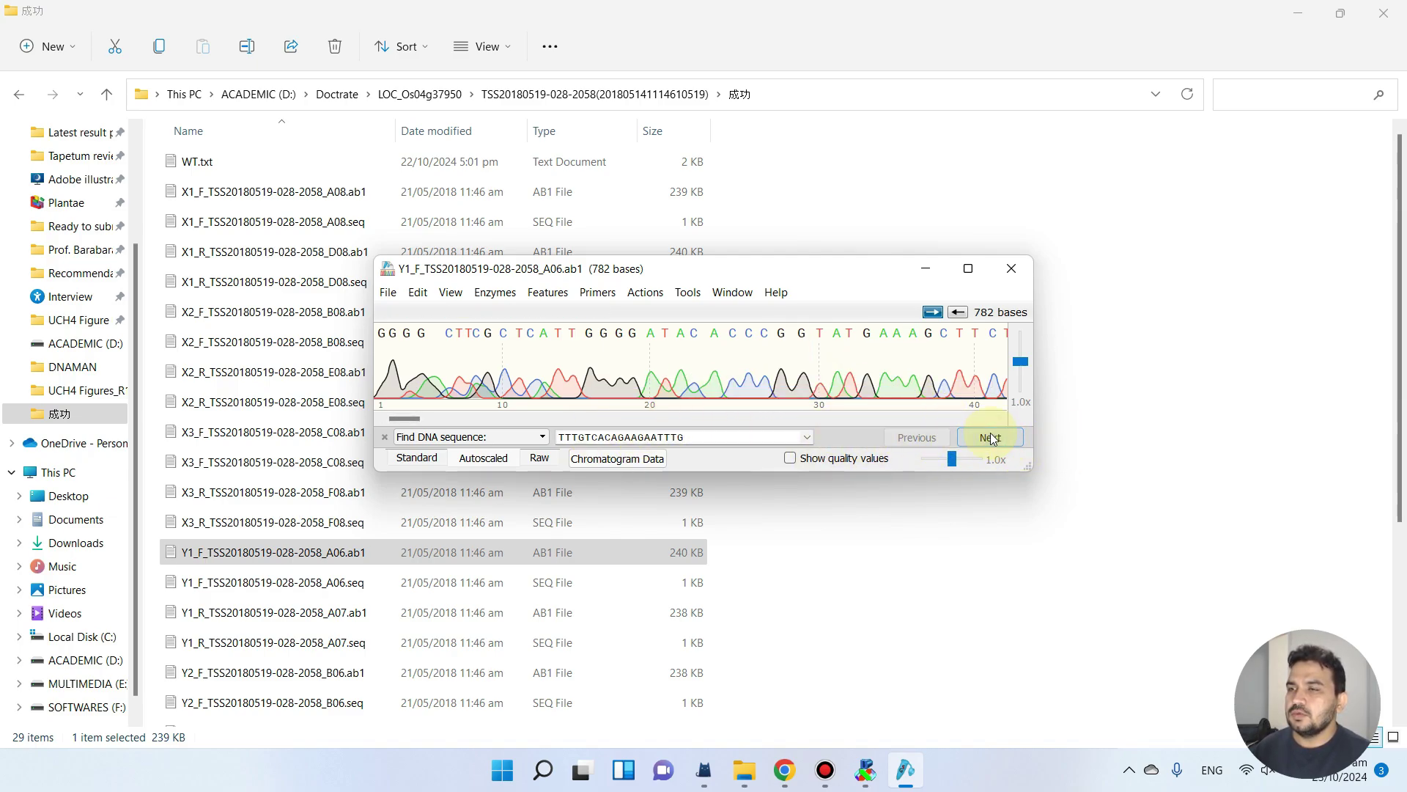
click(985, 437)
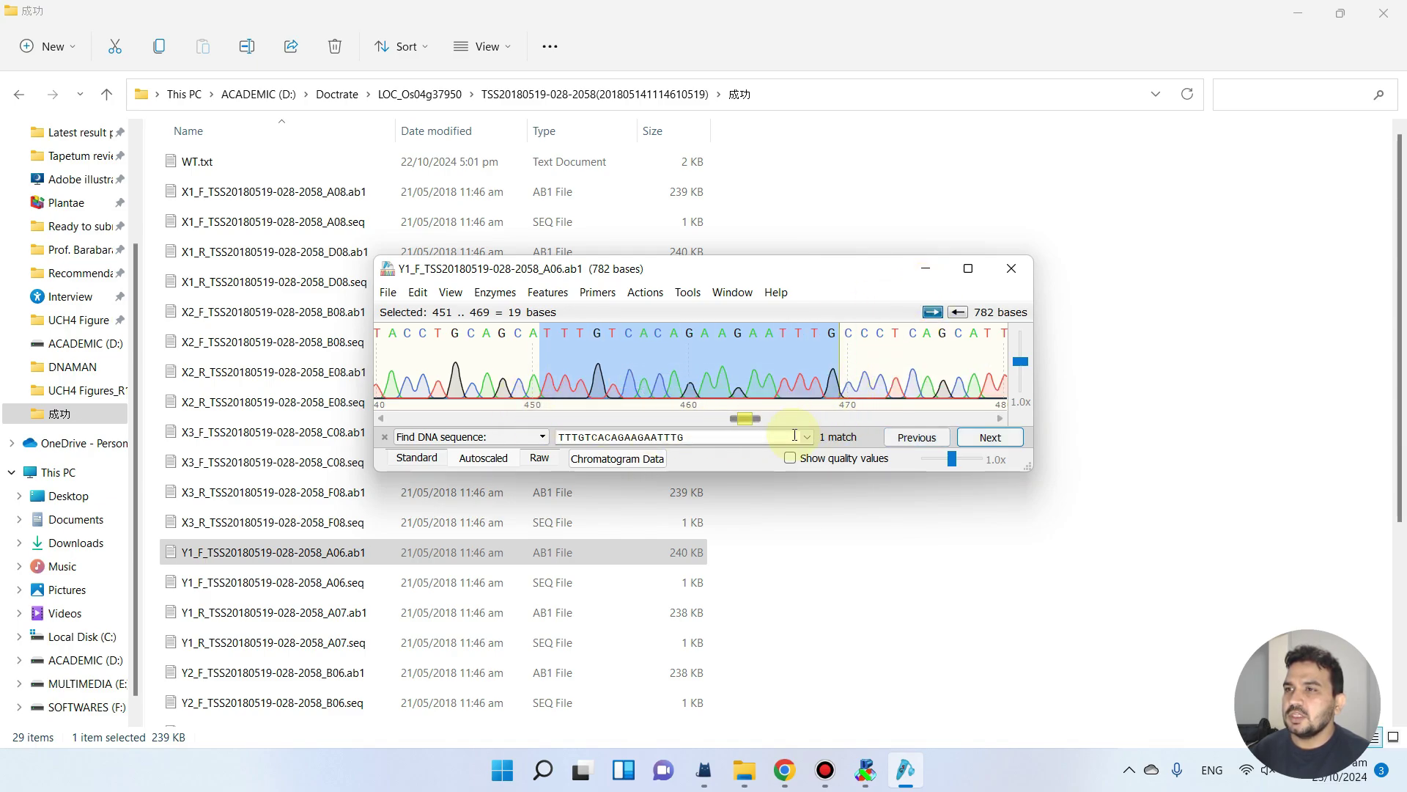
mouse_move(754, 423)
mouse_down()
mouse_move(715, 419)
mouse_move(752, 417)
mouse_up()
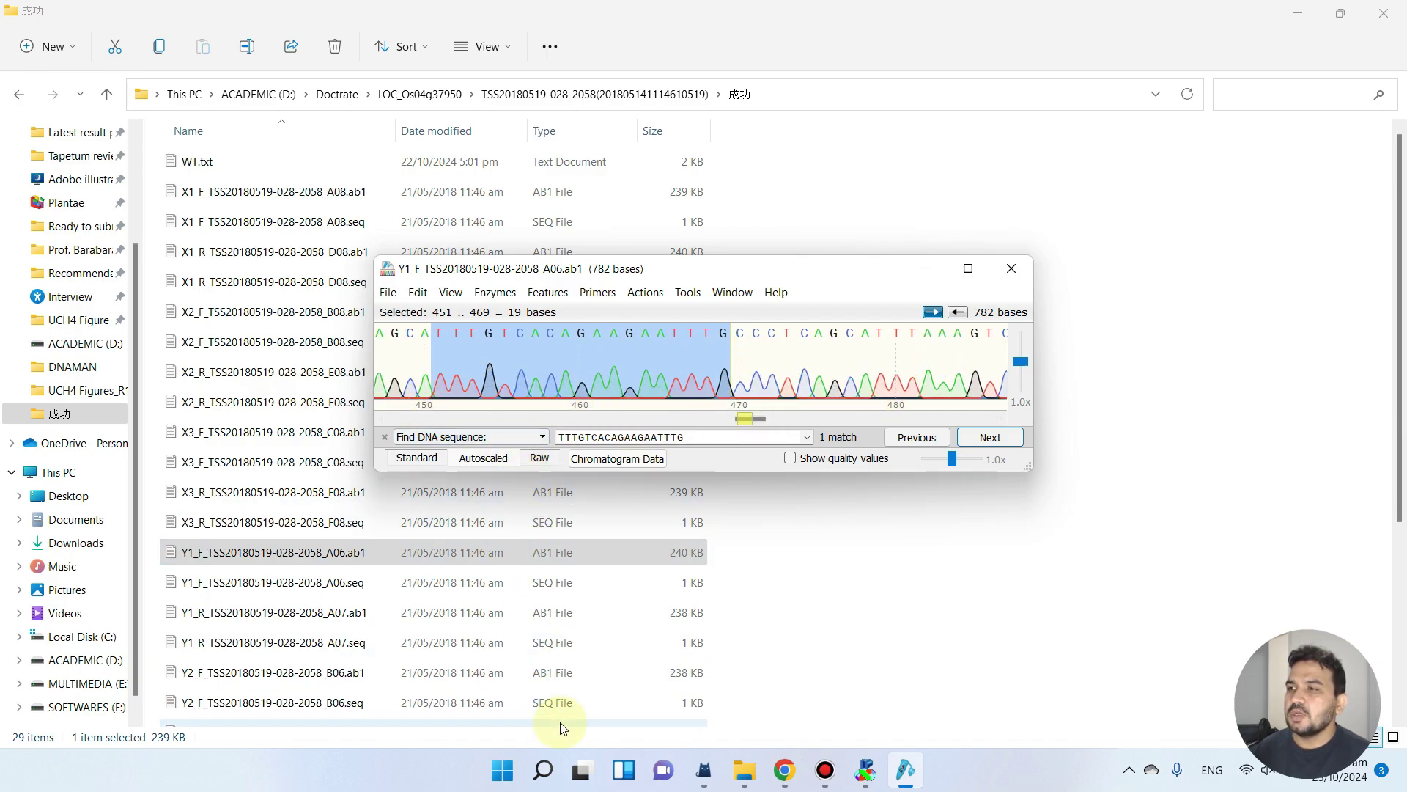
Launch Snipping Tool via a Windows search for 'snip'.
click(546, 779)
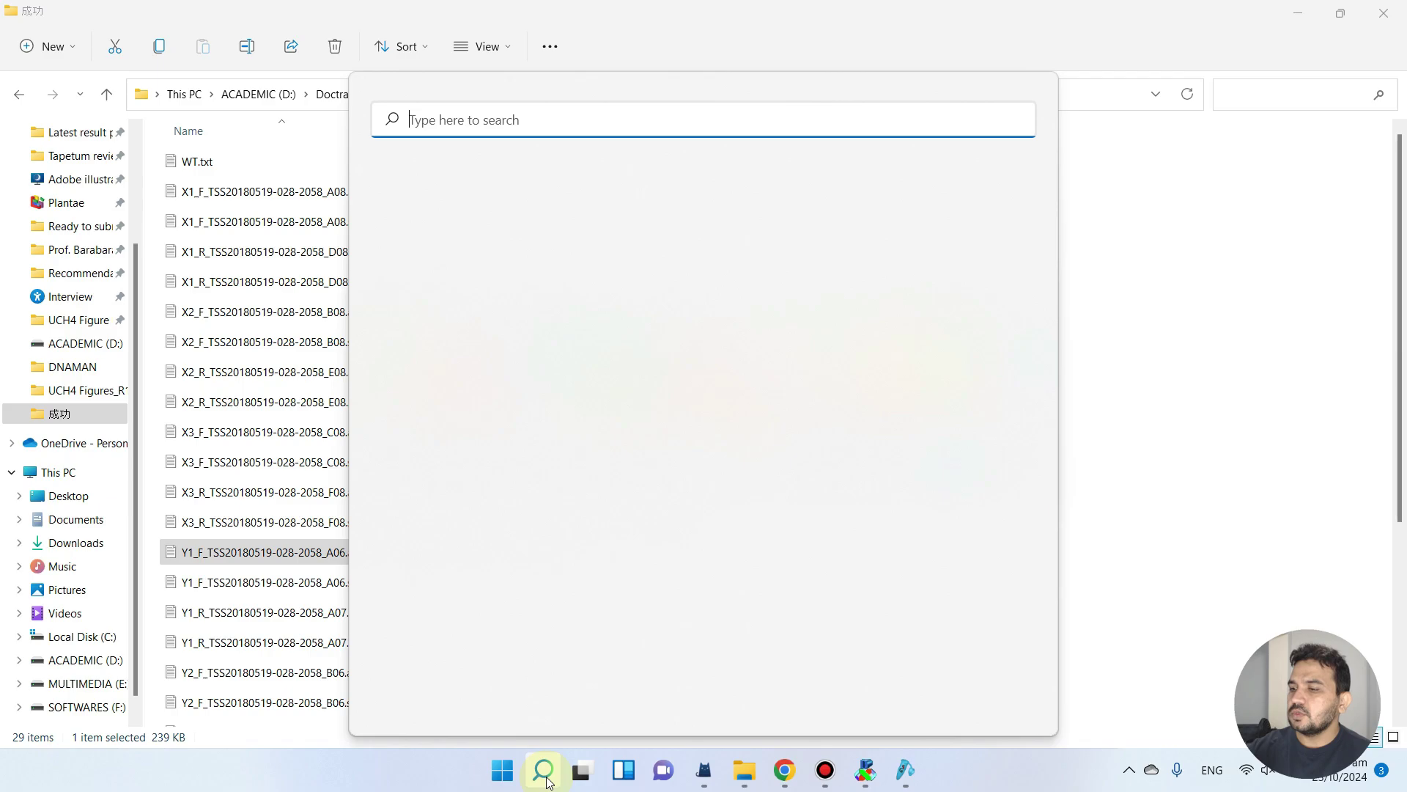
text(sn)
text(ip)
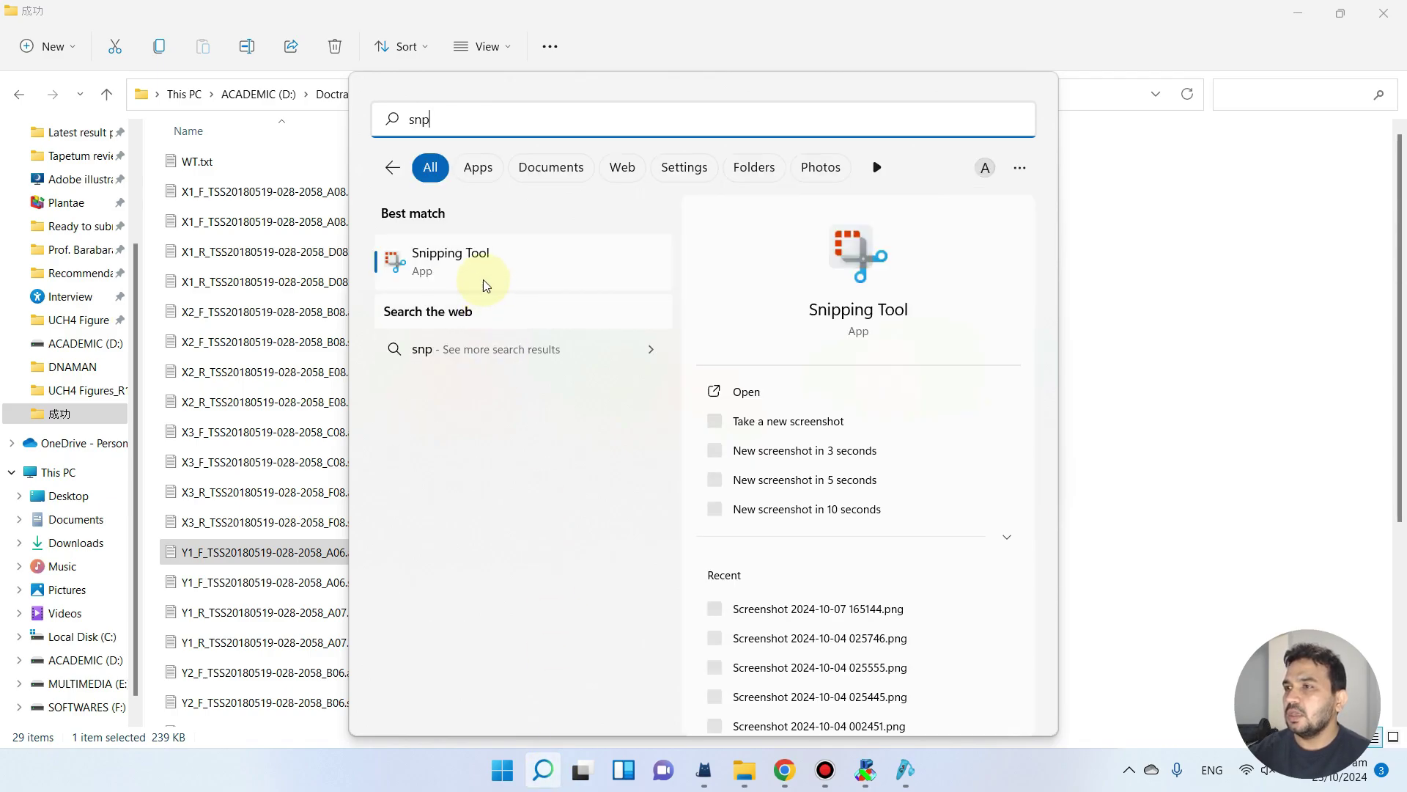
click(501, 293)
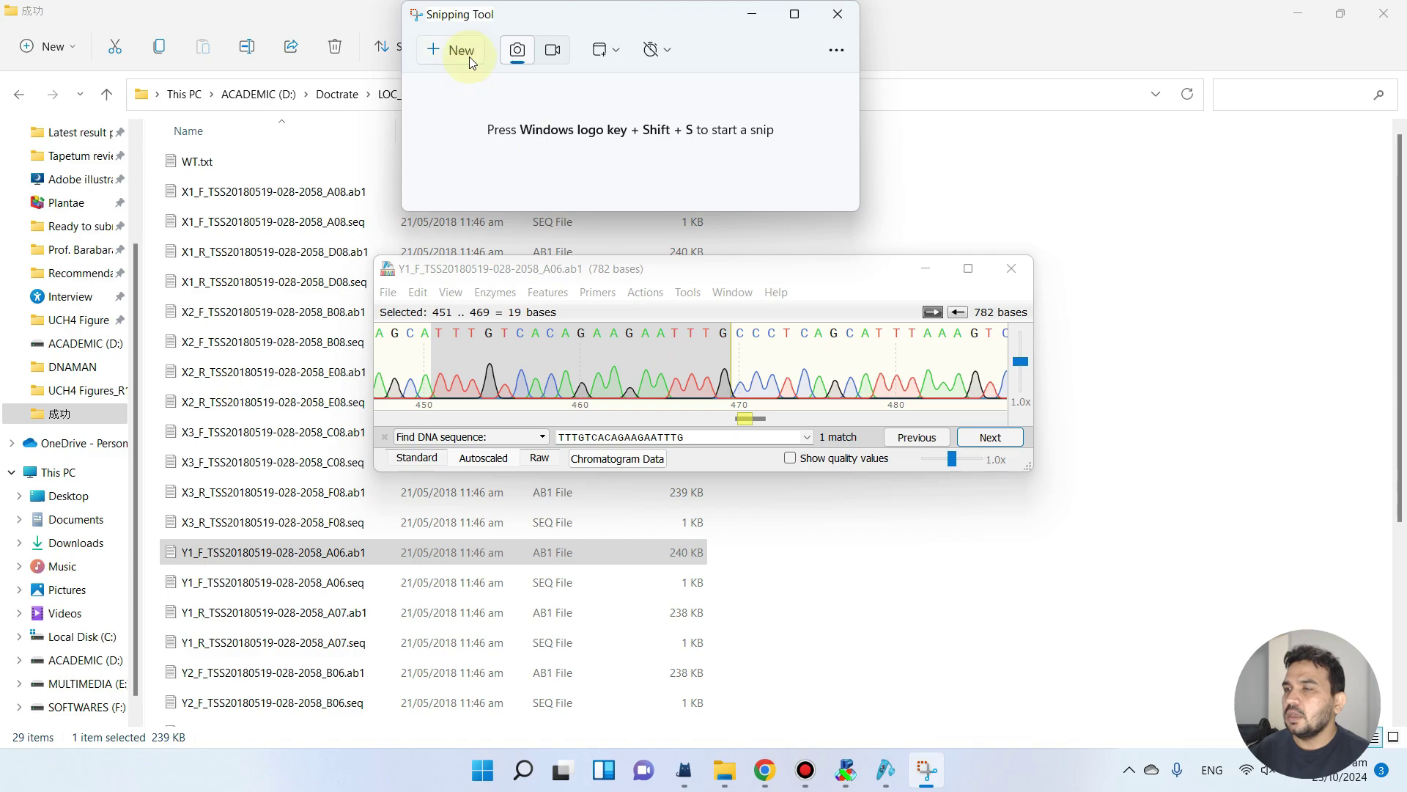
Capture a rectangular snip of the chromatogram around bases 451–469 and copy it to the clipboard.
click(469, 56)
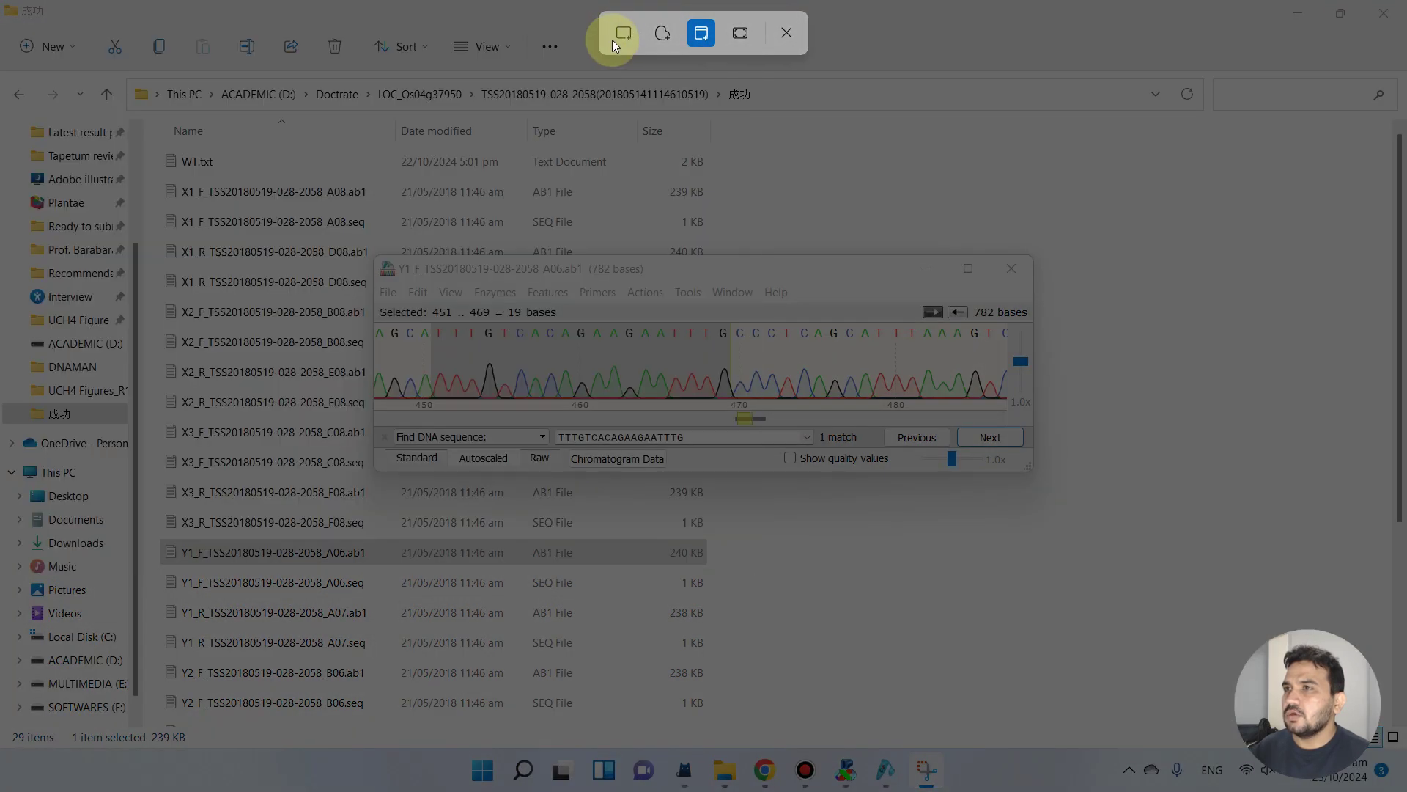
click(617, 34)
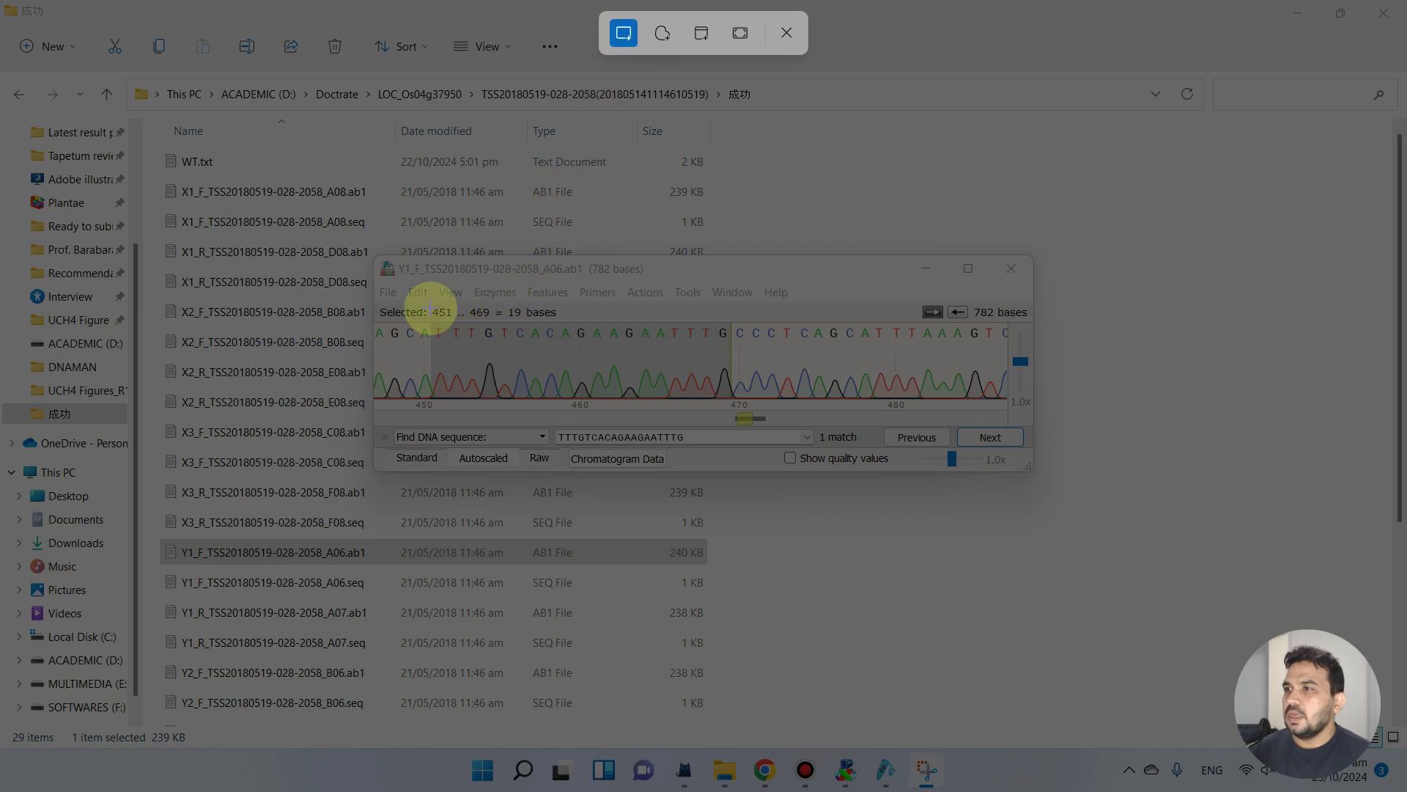
drag(434, 324, 1007, 394)
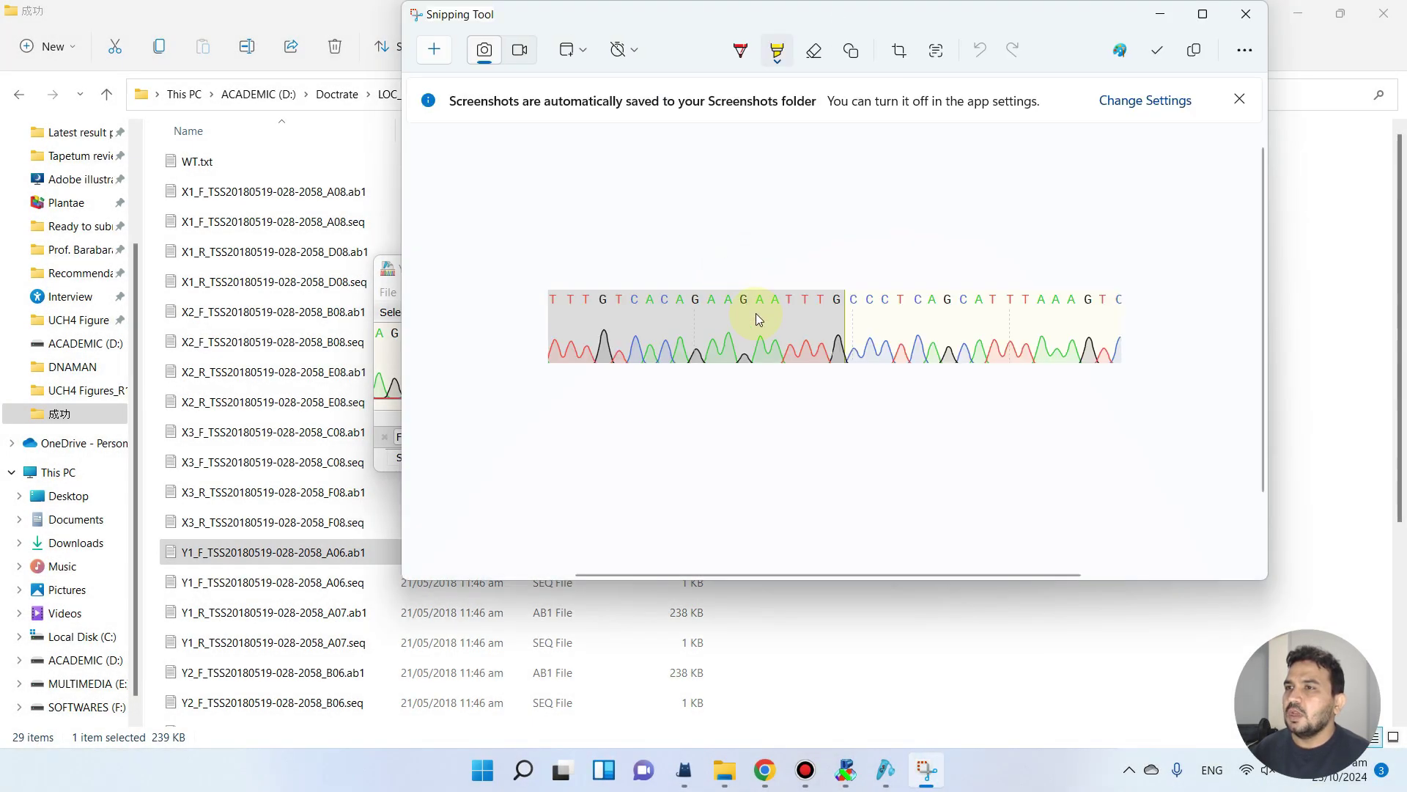
right_click(754, 311)
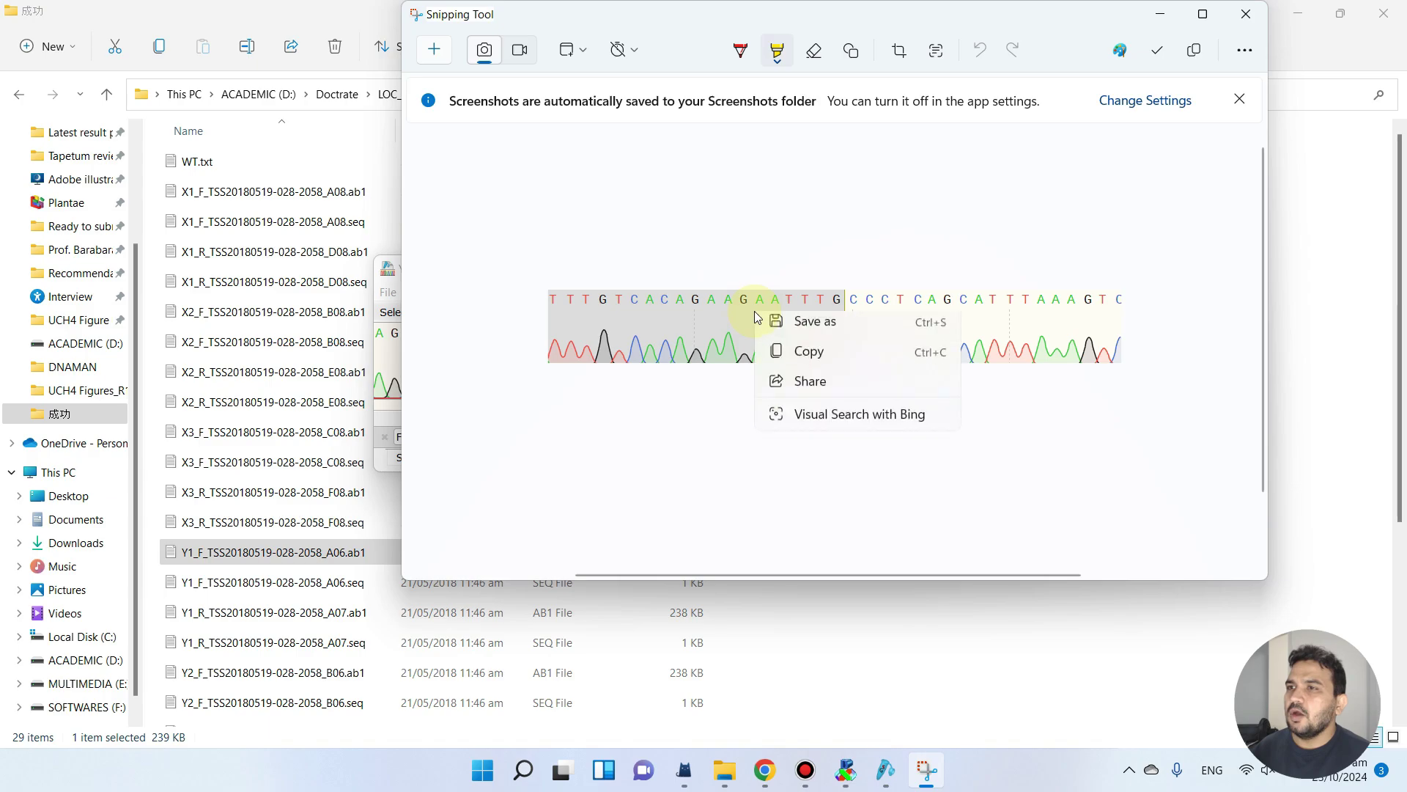
click(815, 356)
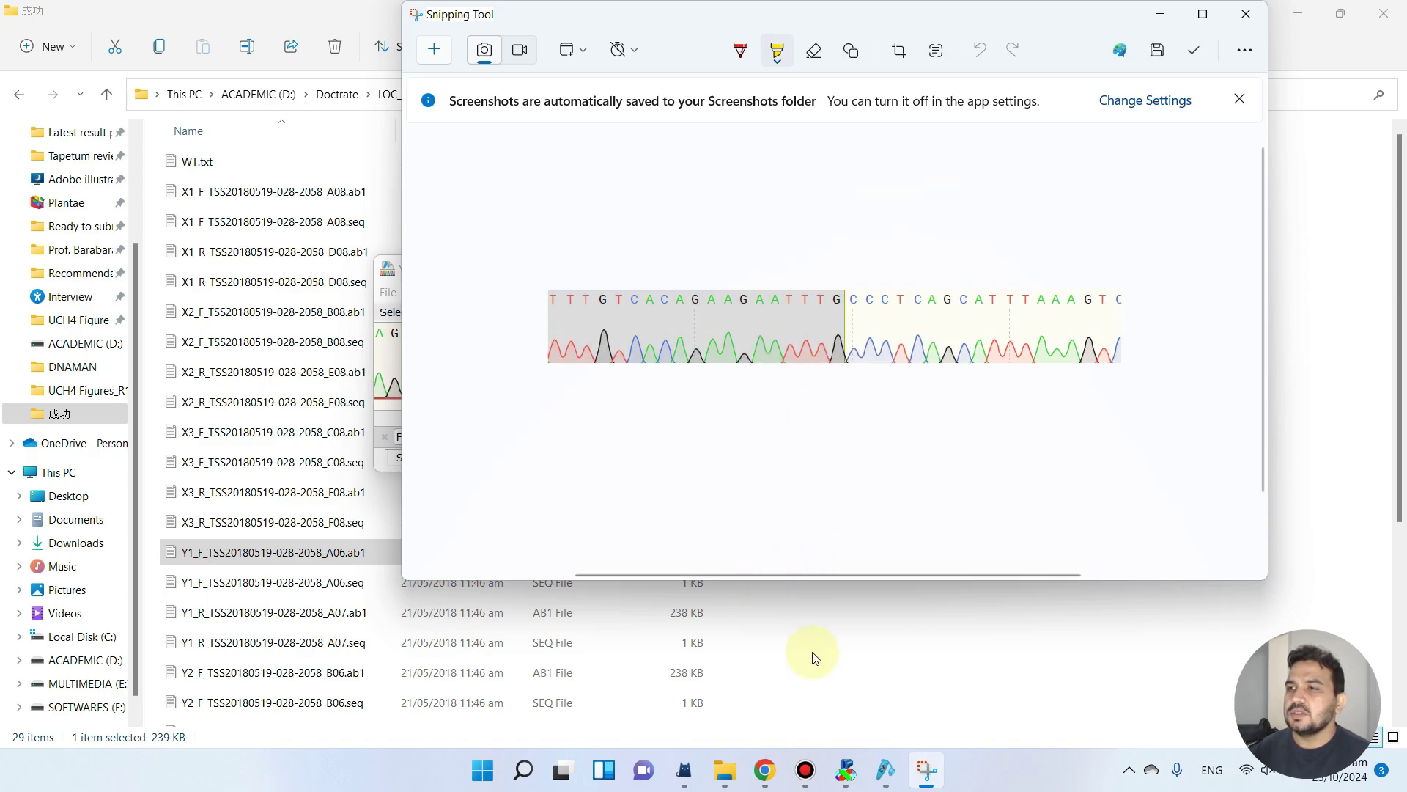
scroll(568, 682, down, 3)
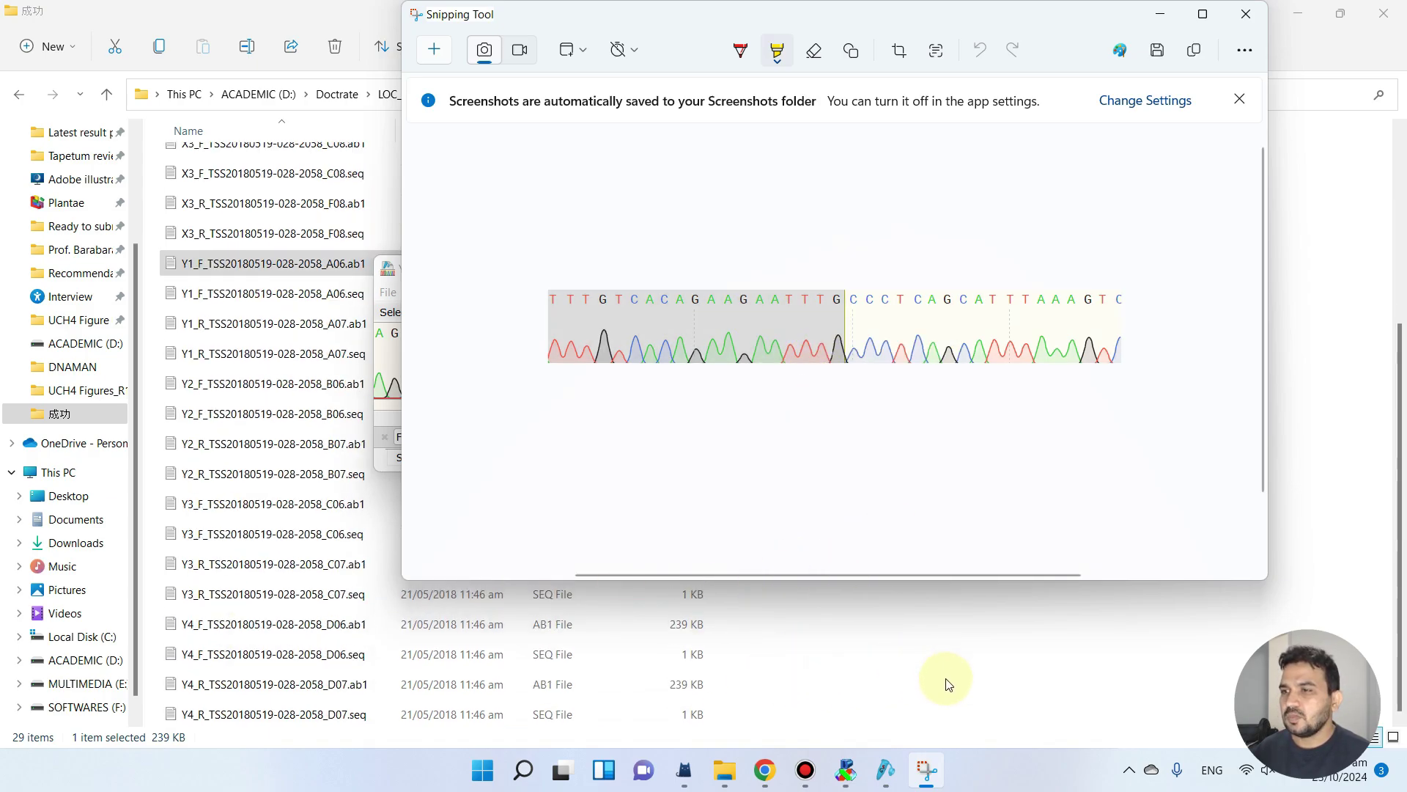
Clear the windows away and create New Microsoft PowerPoint Presentation.pptx in the 成功 folder with its default name.
click(1156, 18)
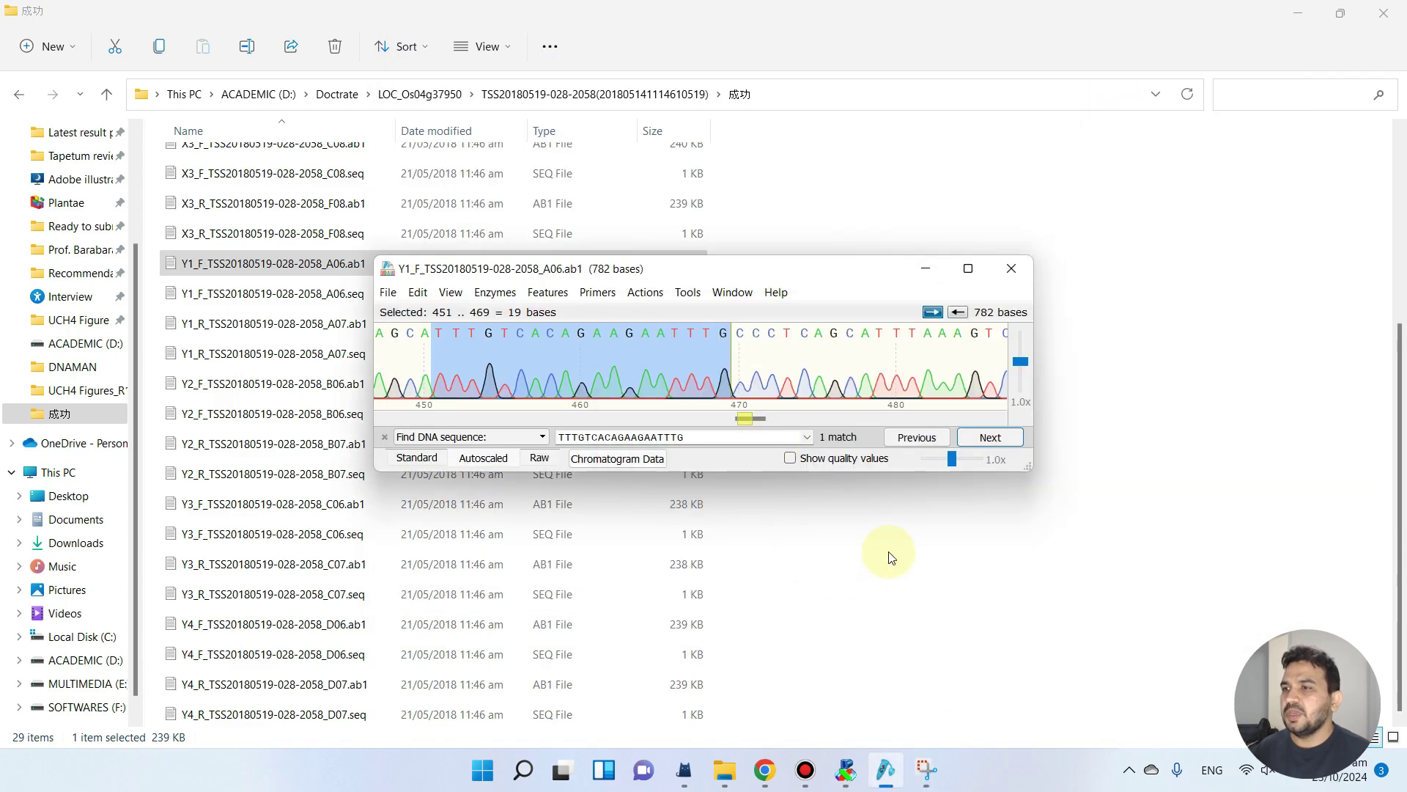
click(925, 268)
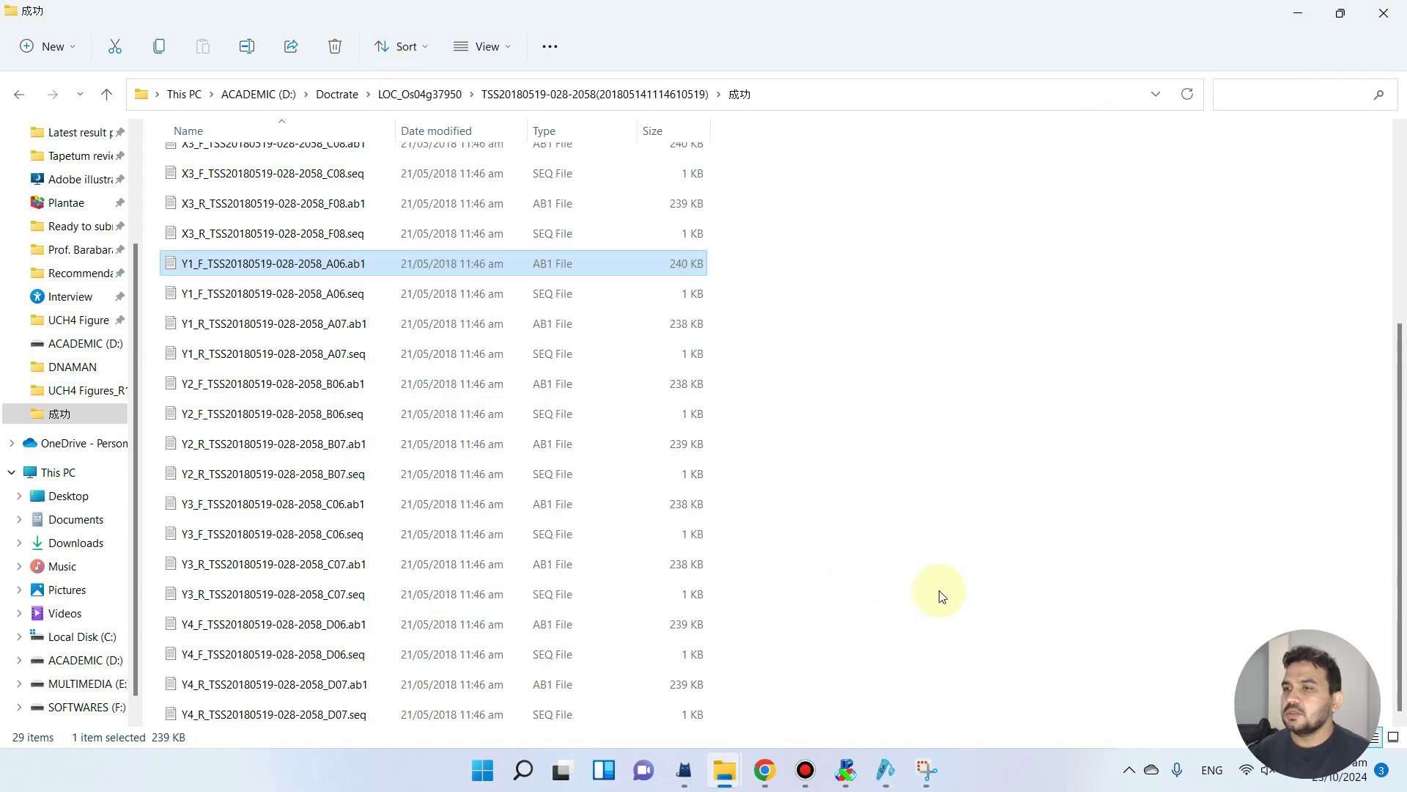
right_click(1072, 546)
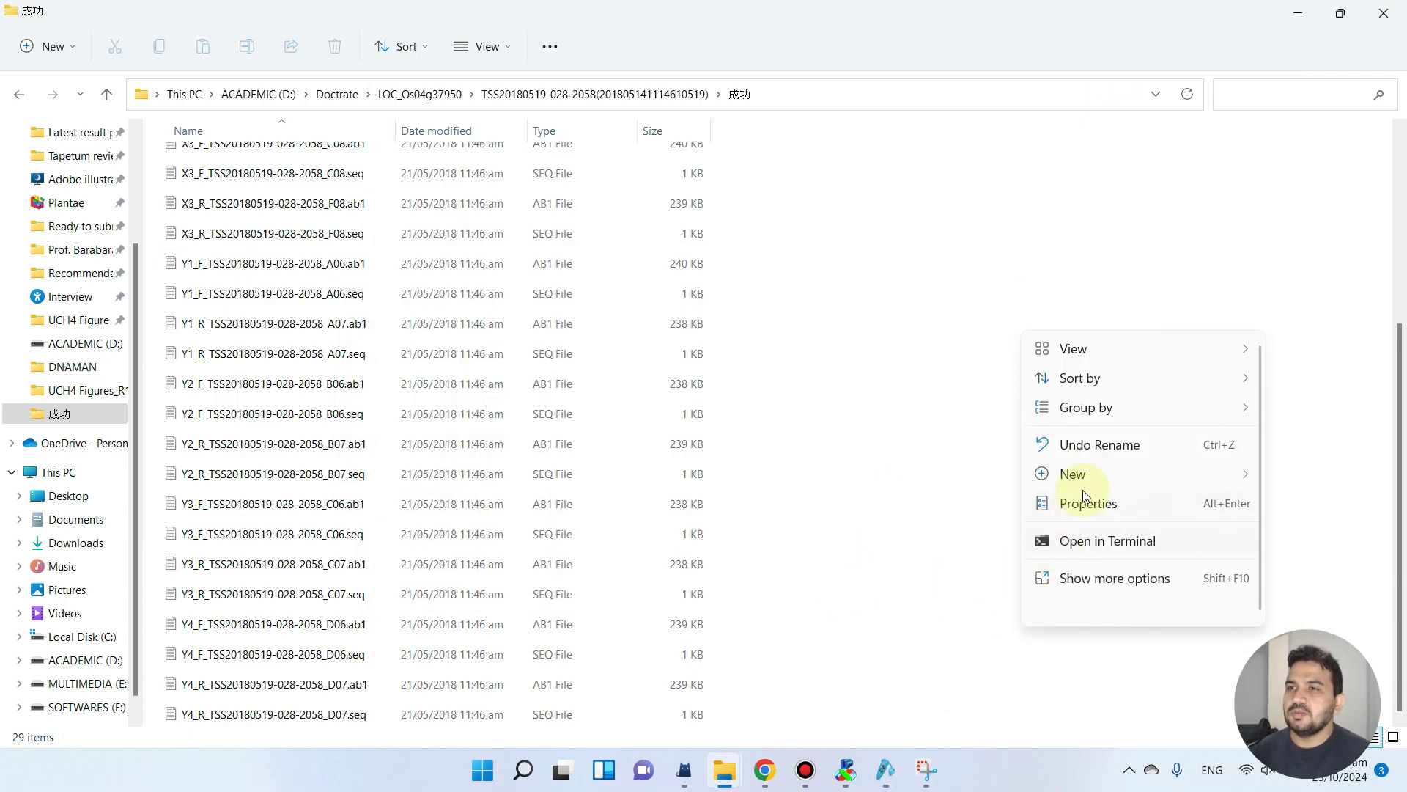
mouse_move(1083, 484)
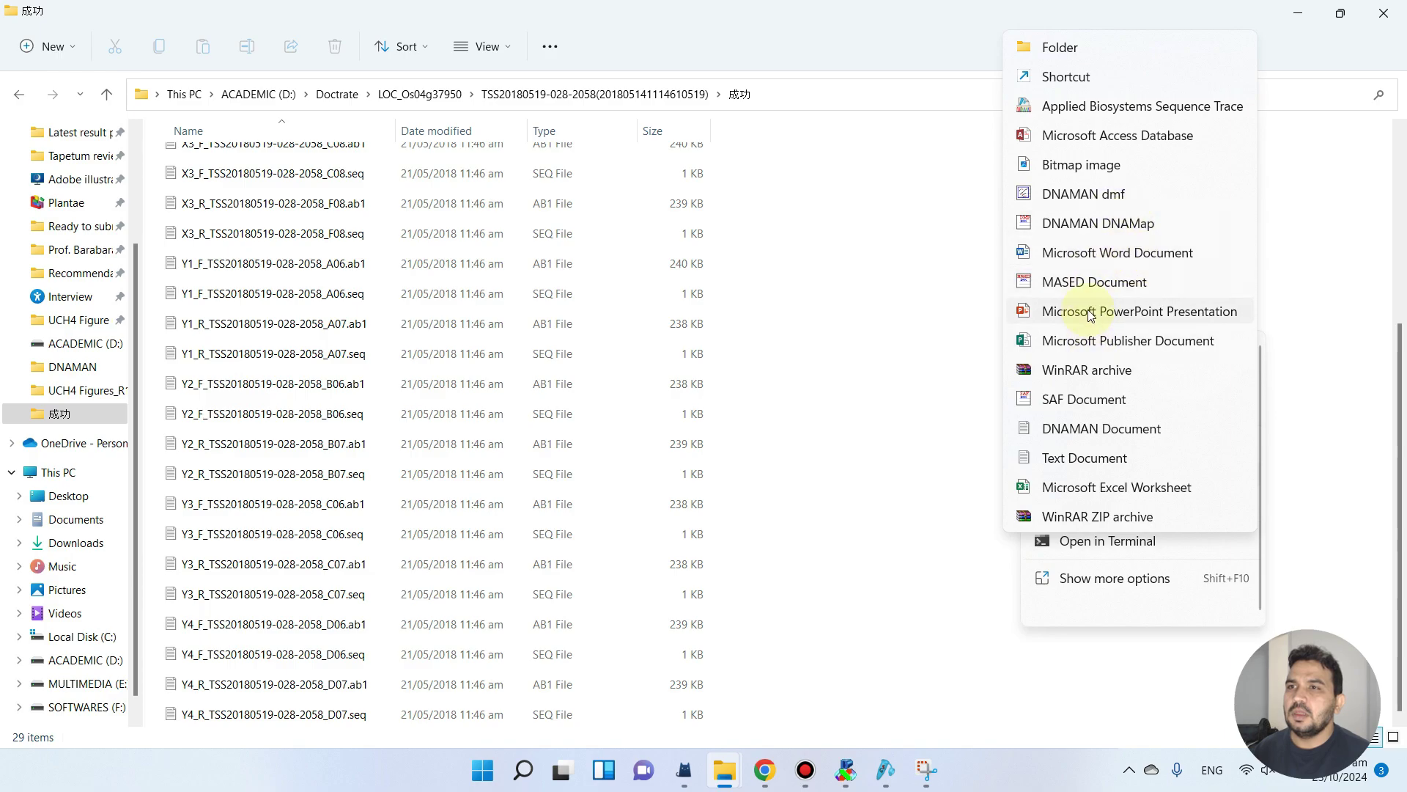
click(926, 345)
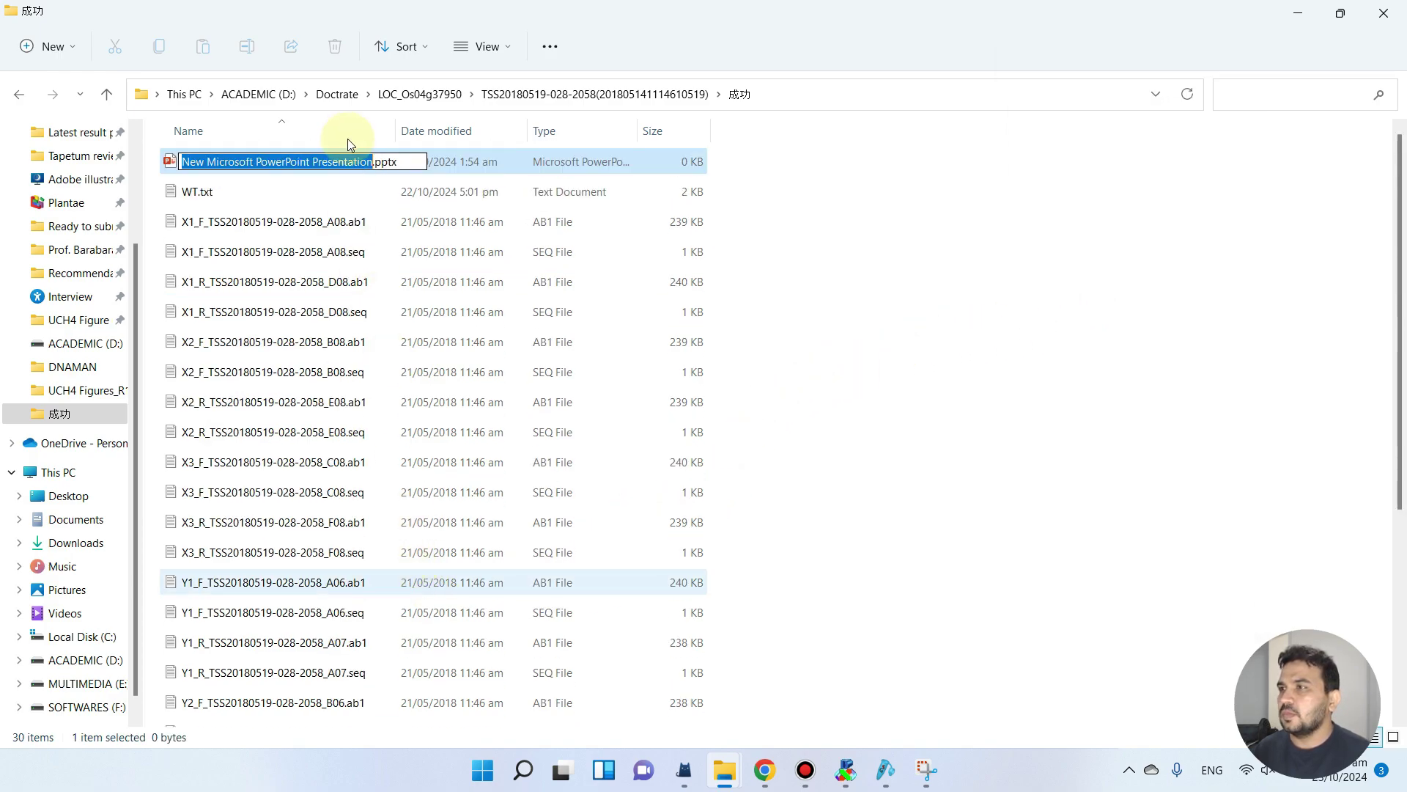
click(344, 165)
key(Return)
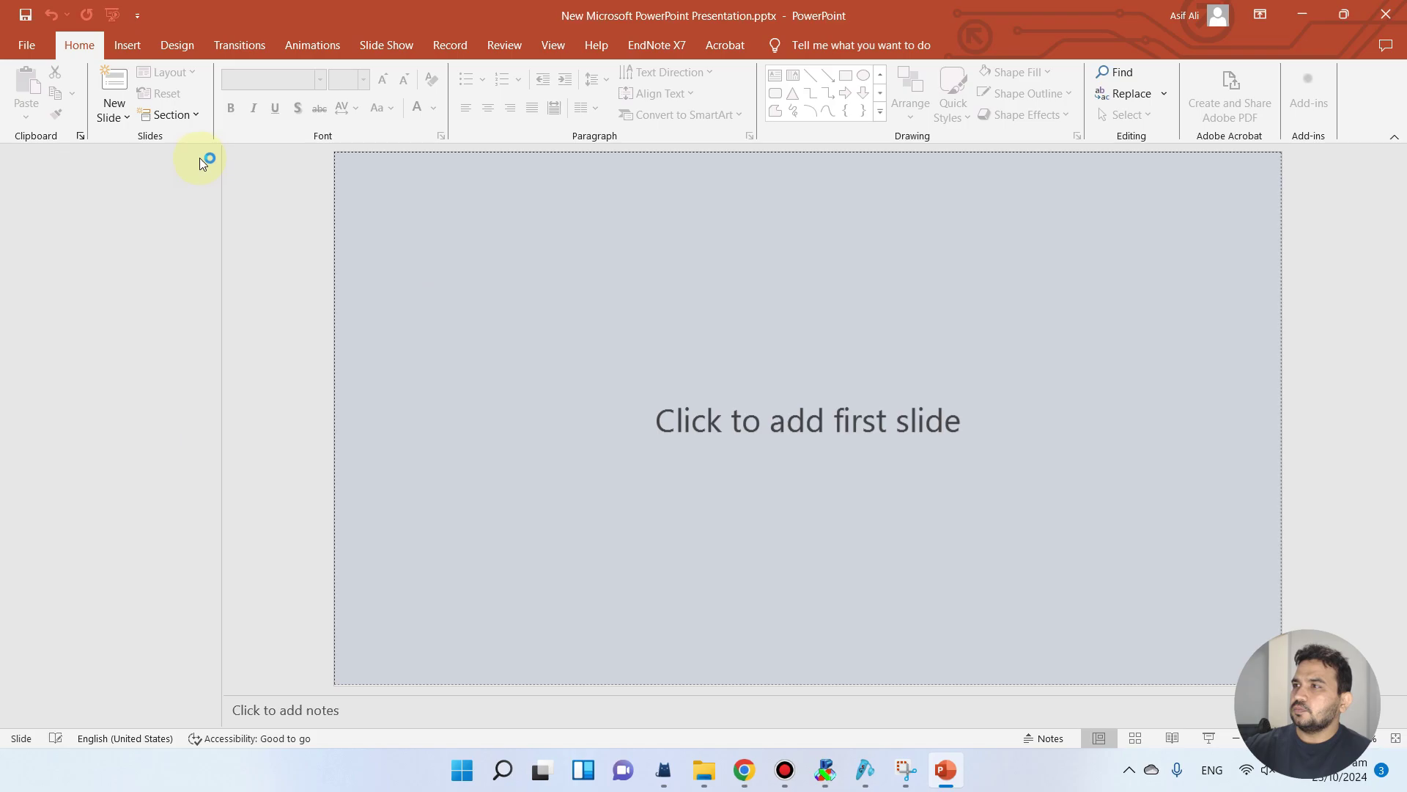
Add a blank slide and paste the chromatogram snip near the top, enlarged to 26.14 × 3.34 cm.
click(117, 116)
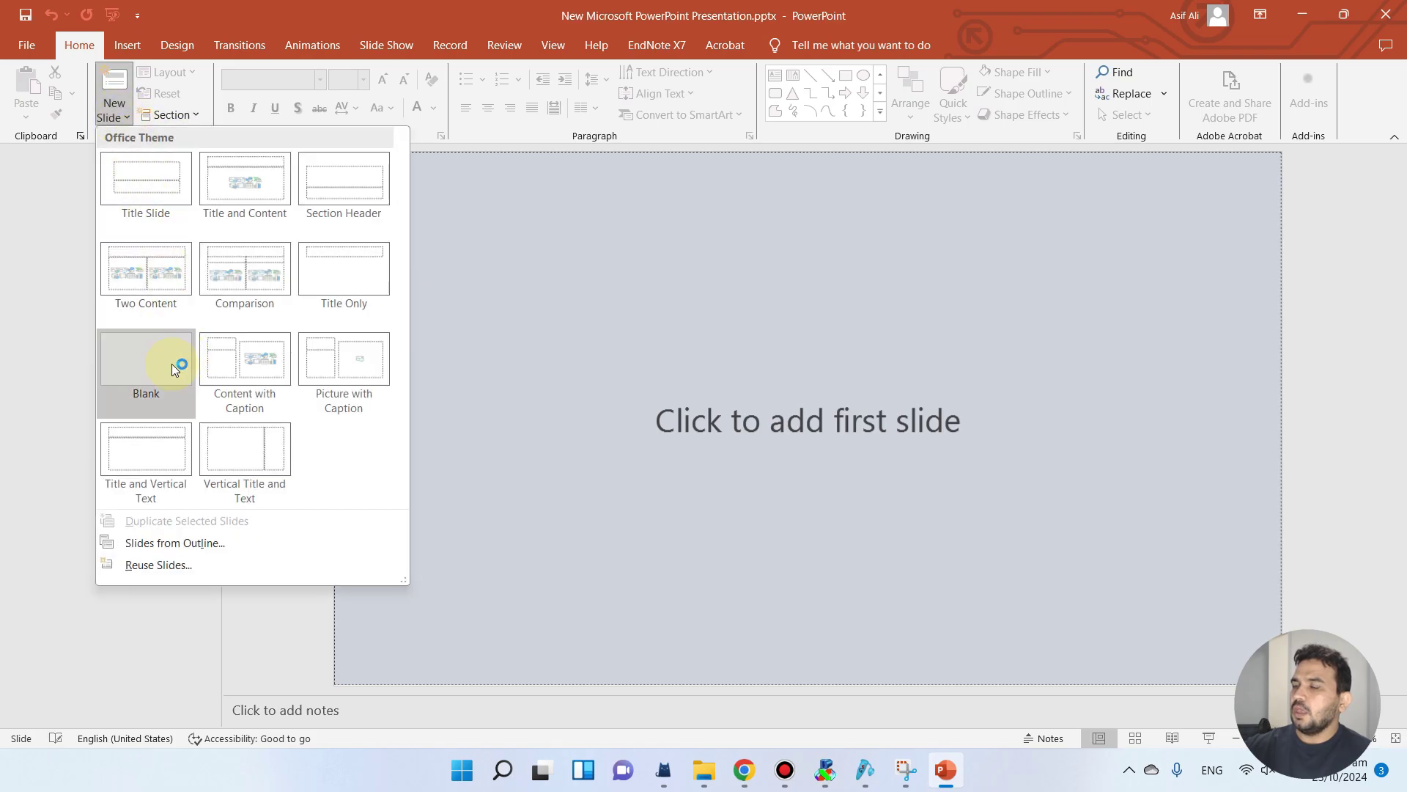
click(172, 364)
key(ctrl+v)
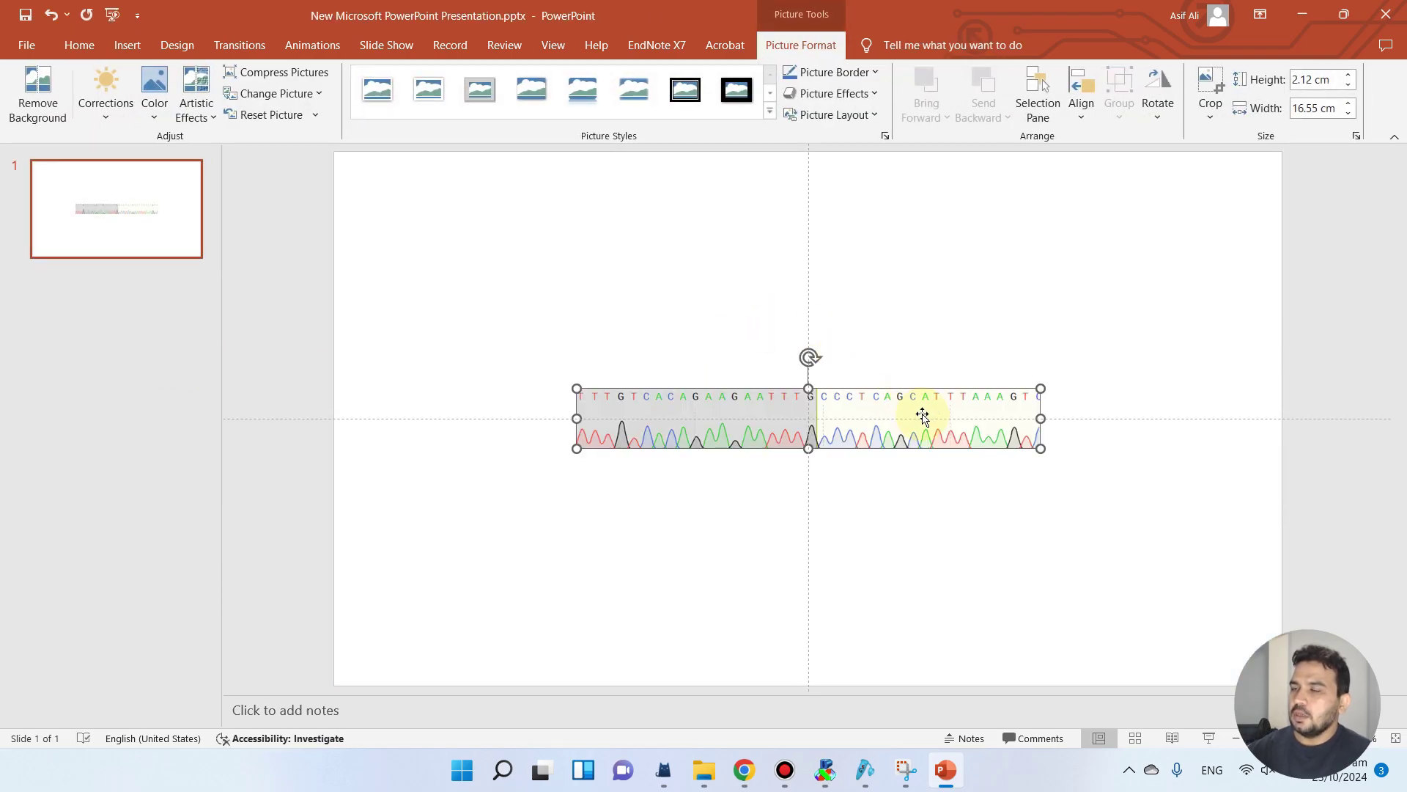
drag(922, 416, 842, 274)
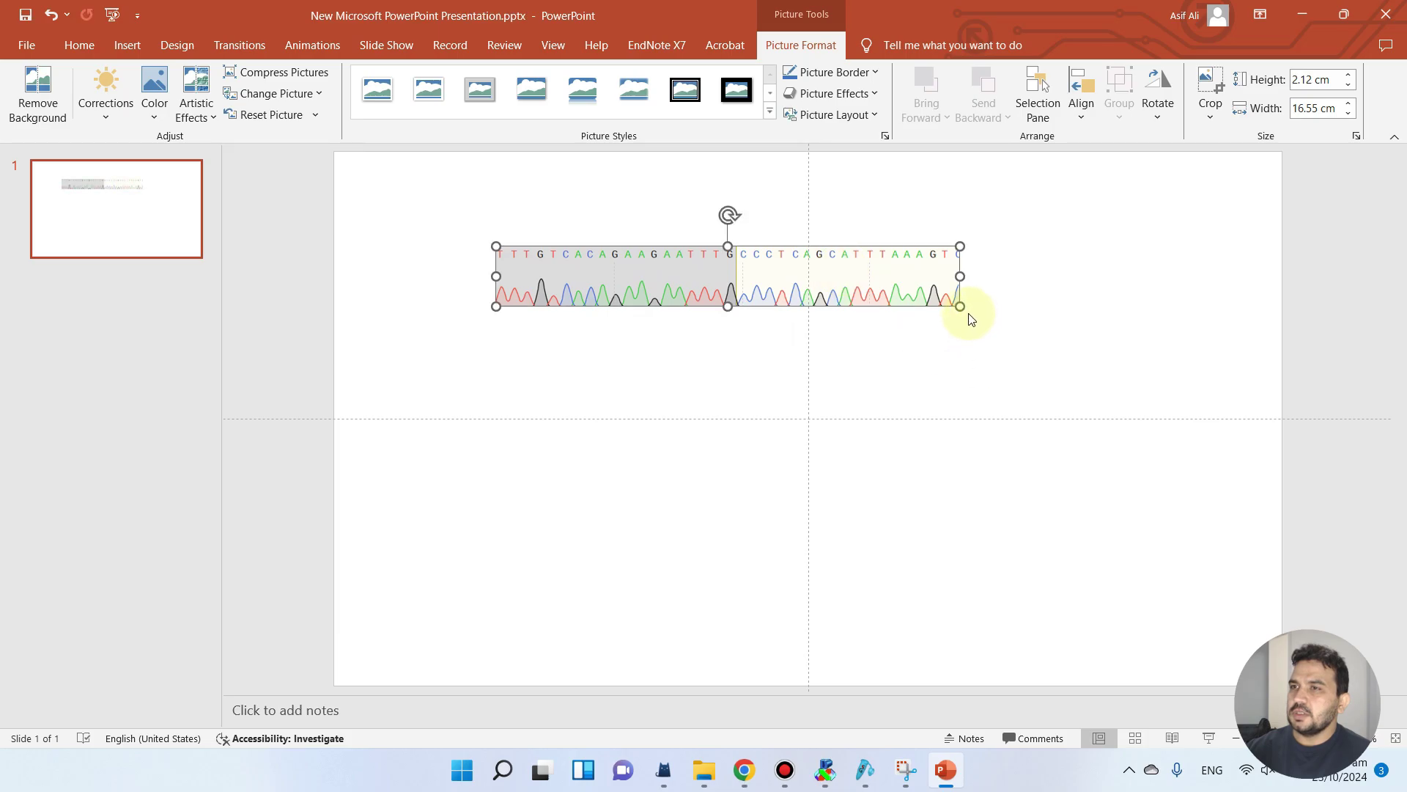
drag(963, 308, 913, 302)
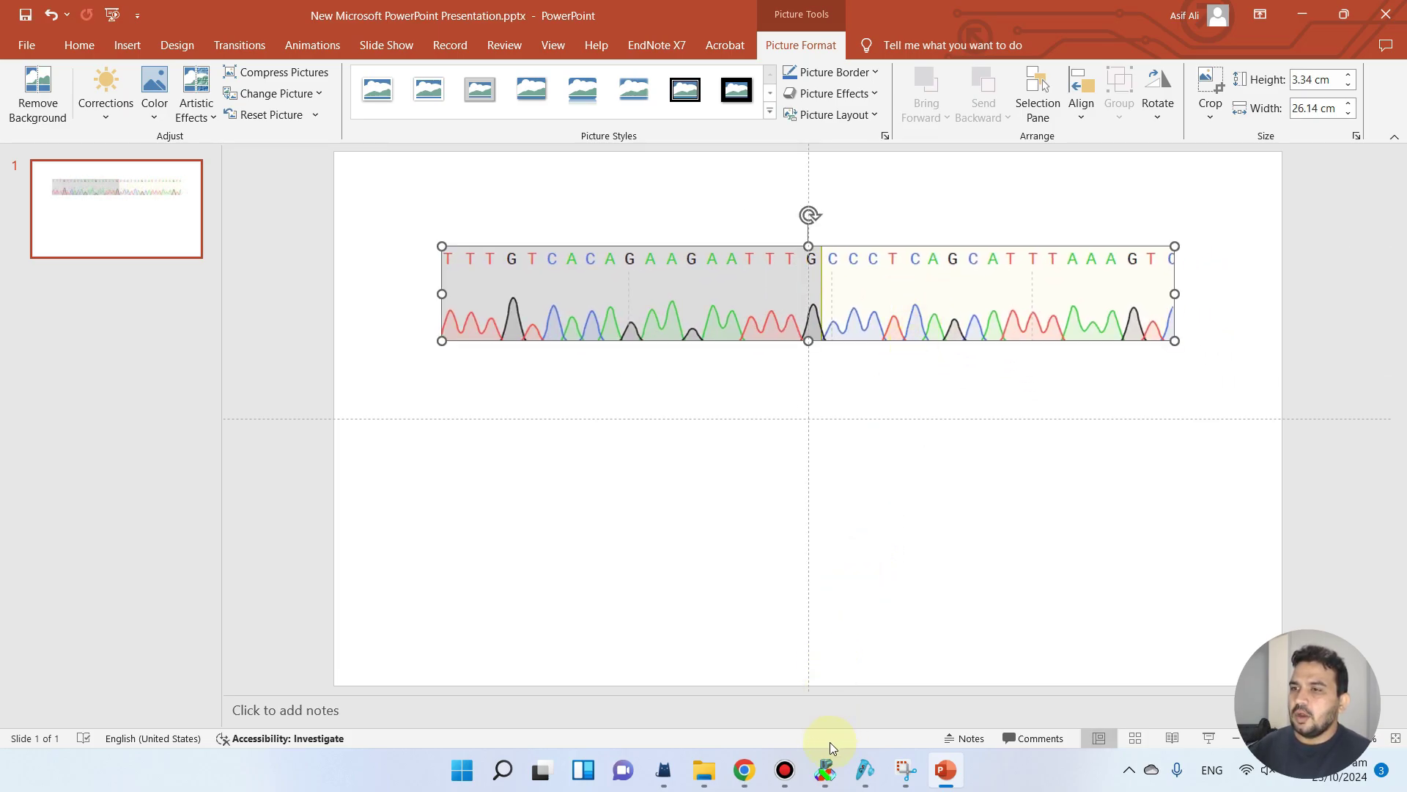
Bring the DNAMAN 20-sequence alignment window back to the front.
mouse_move(883, 781)
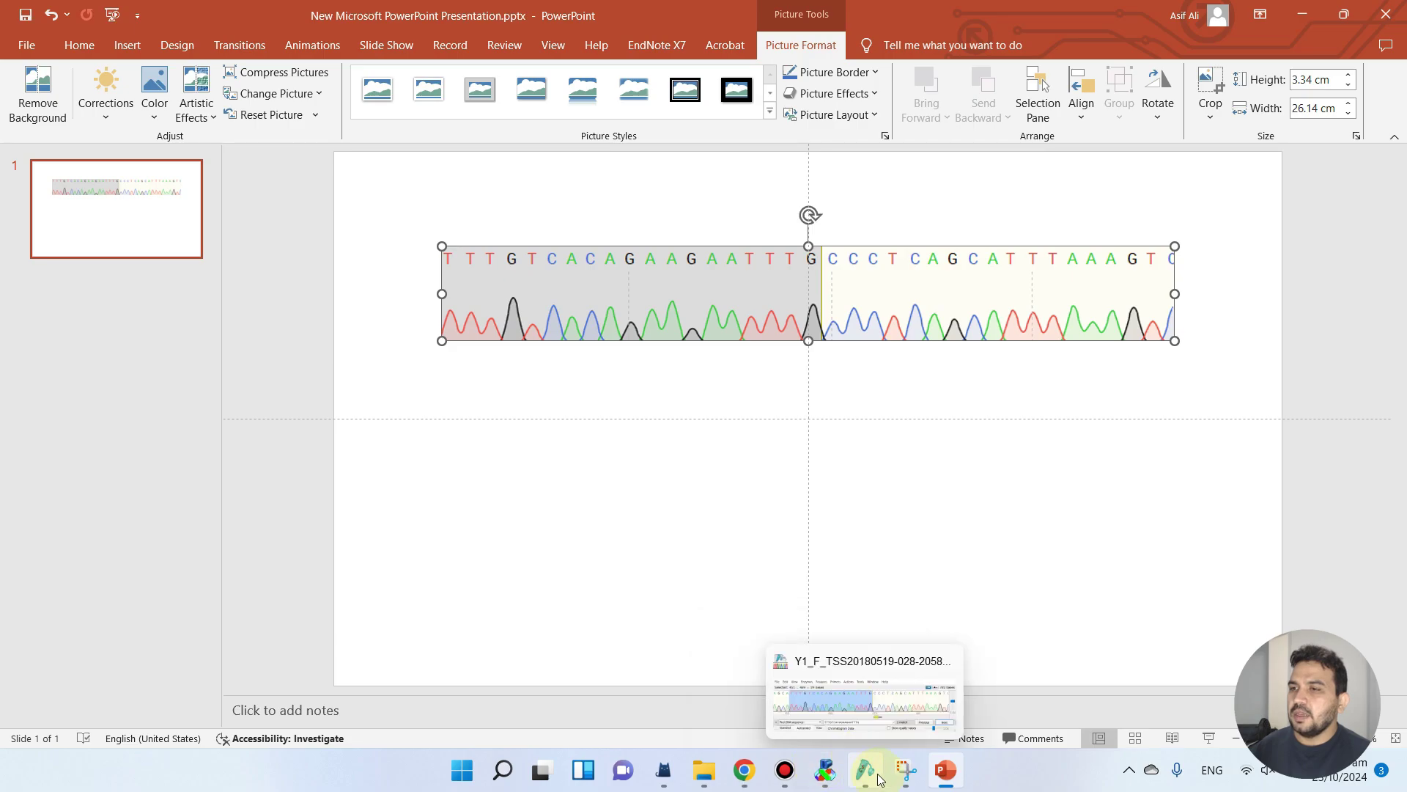
mouse_move(956, 773)
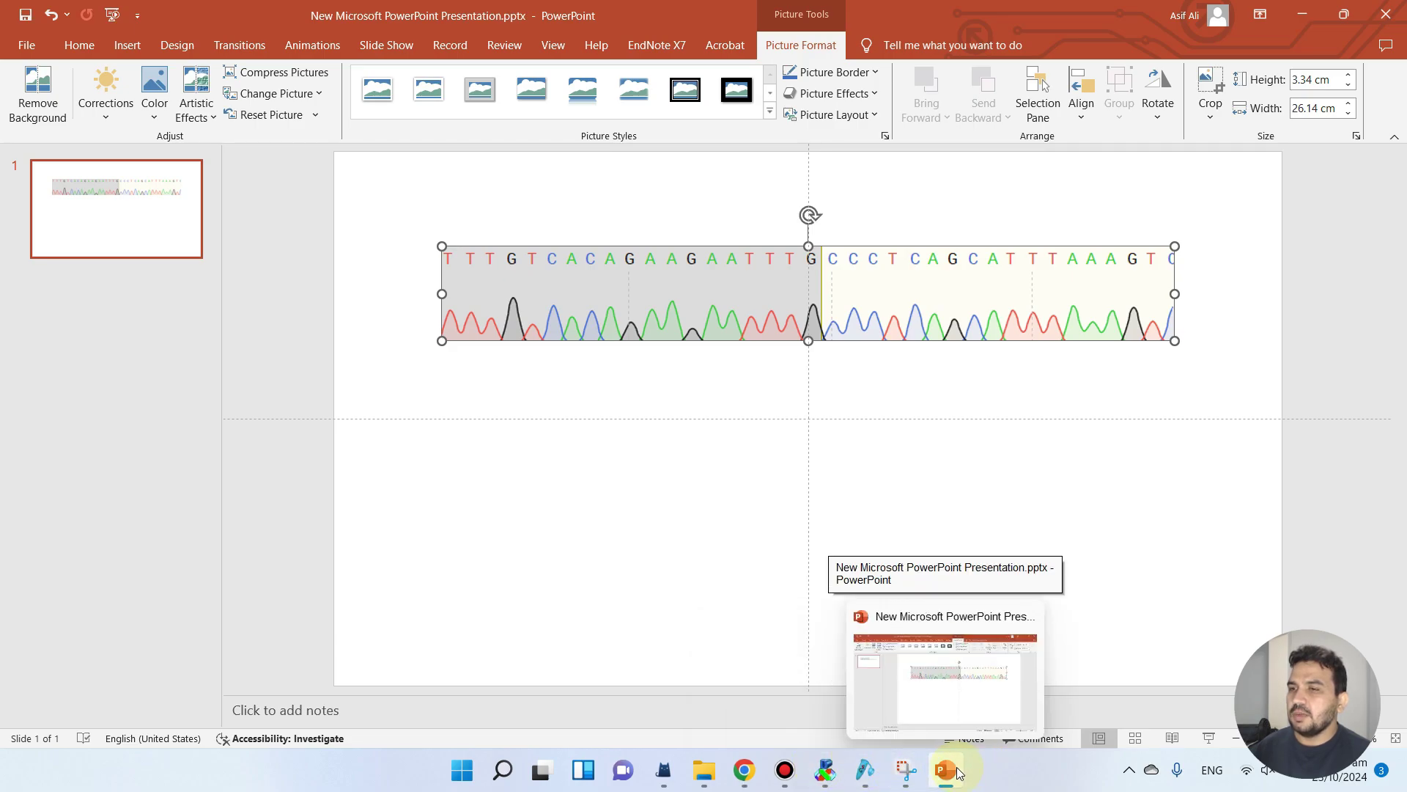
click(825, 769)
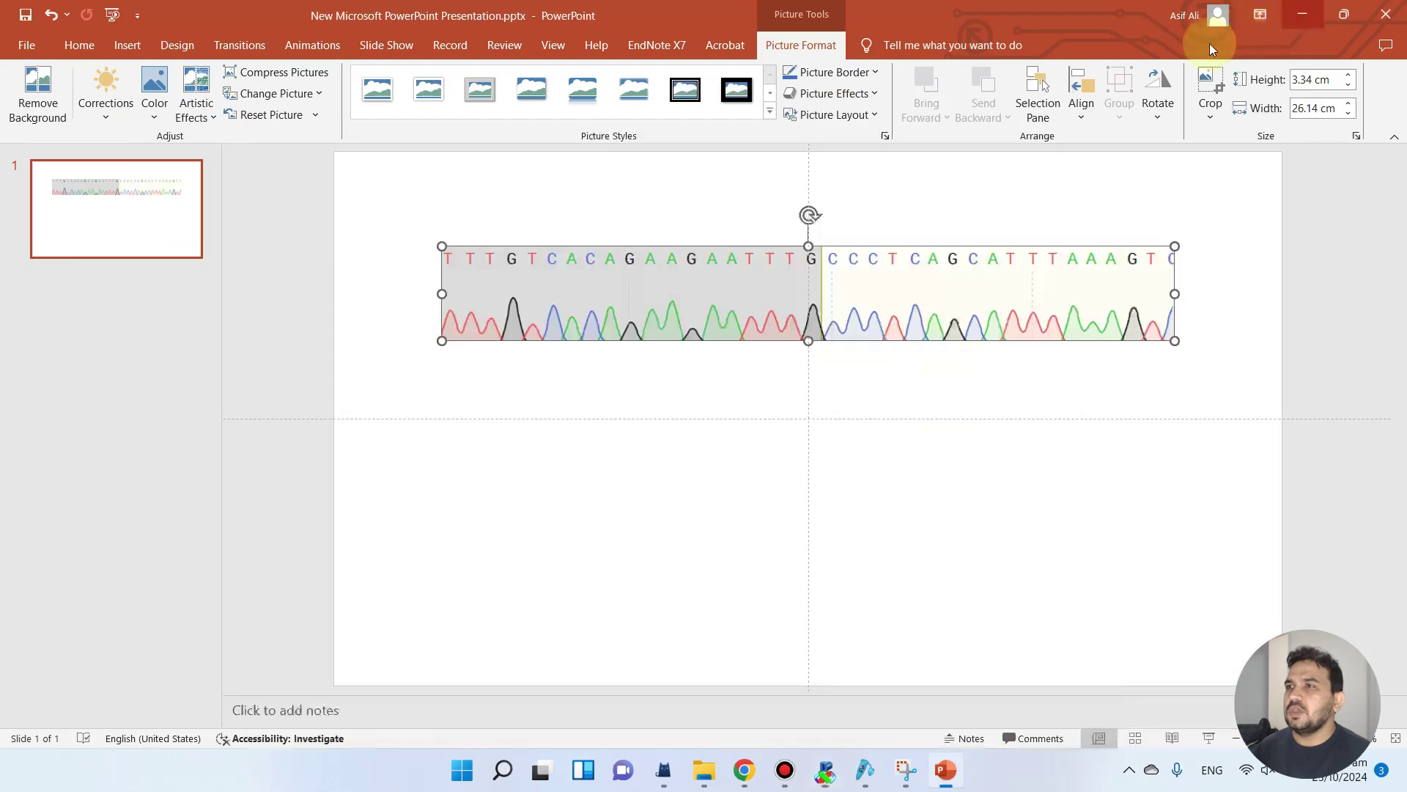
click(1298, 10)
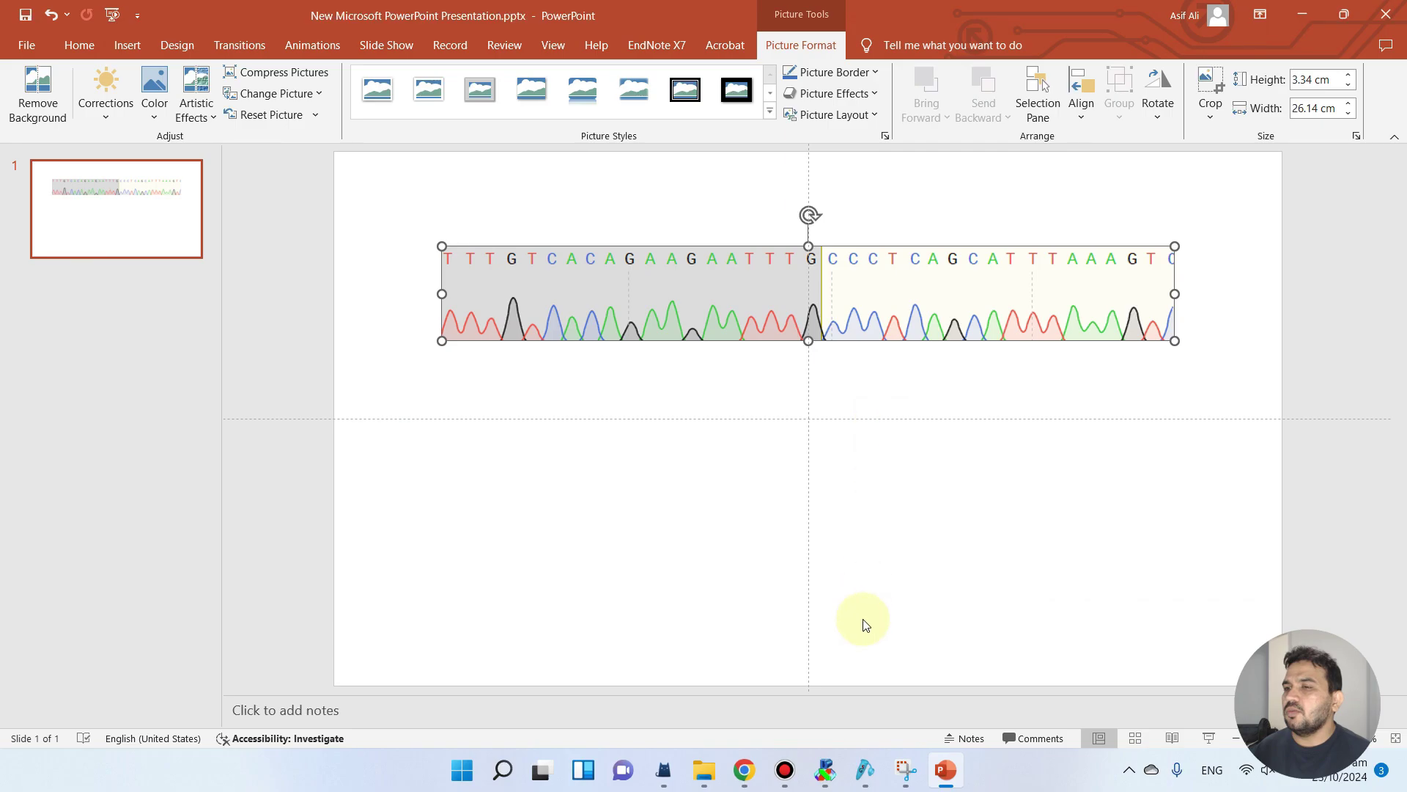
mouse_move(882, 774)
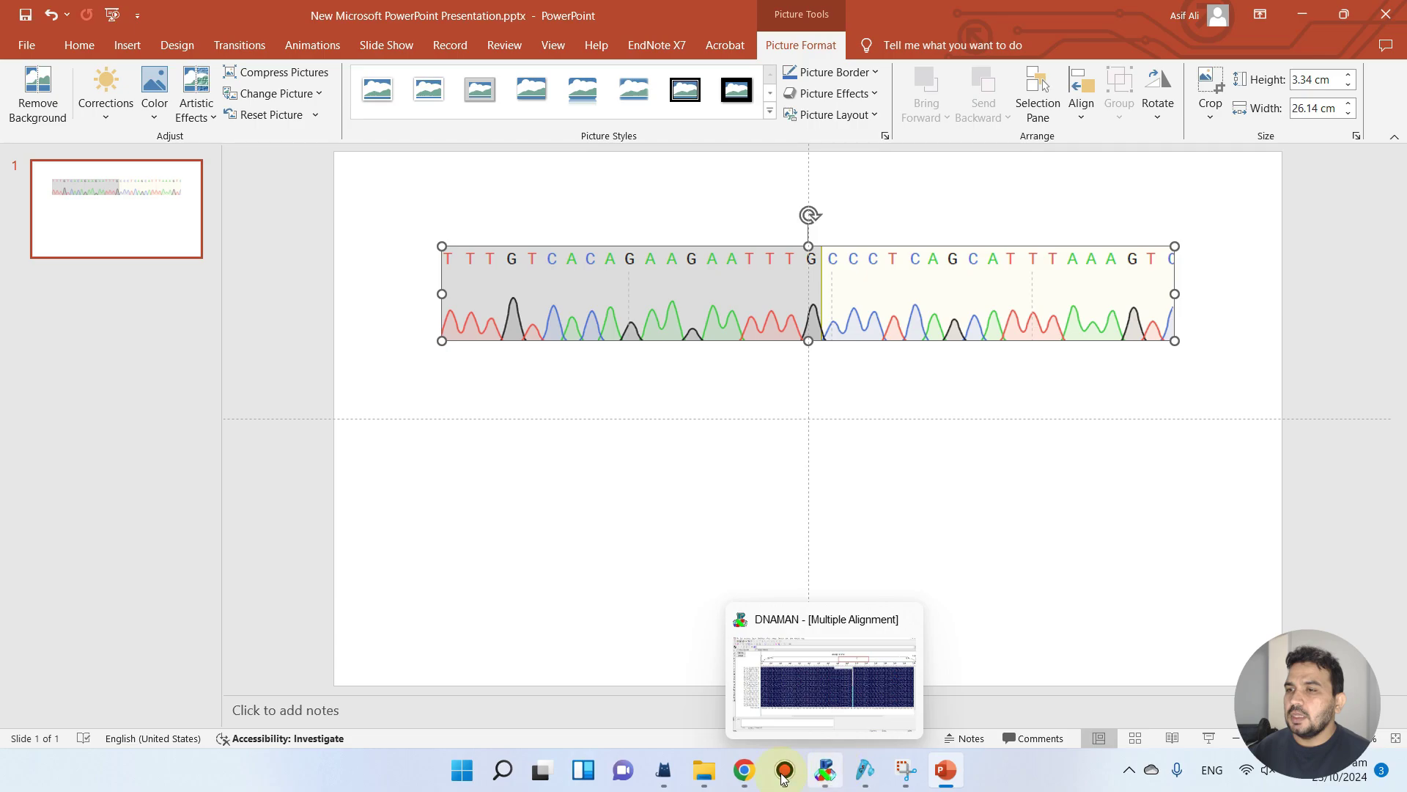
mouse_move(706, 768)
mouse_move(633, 674)
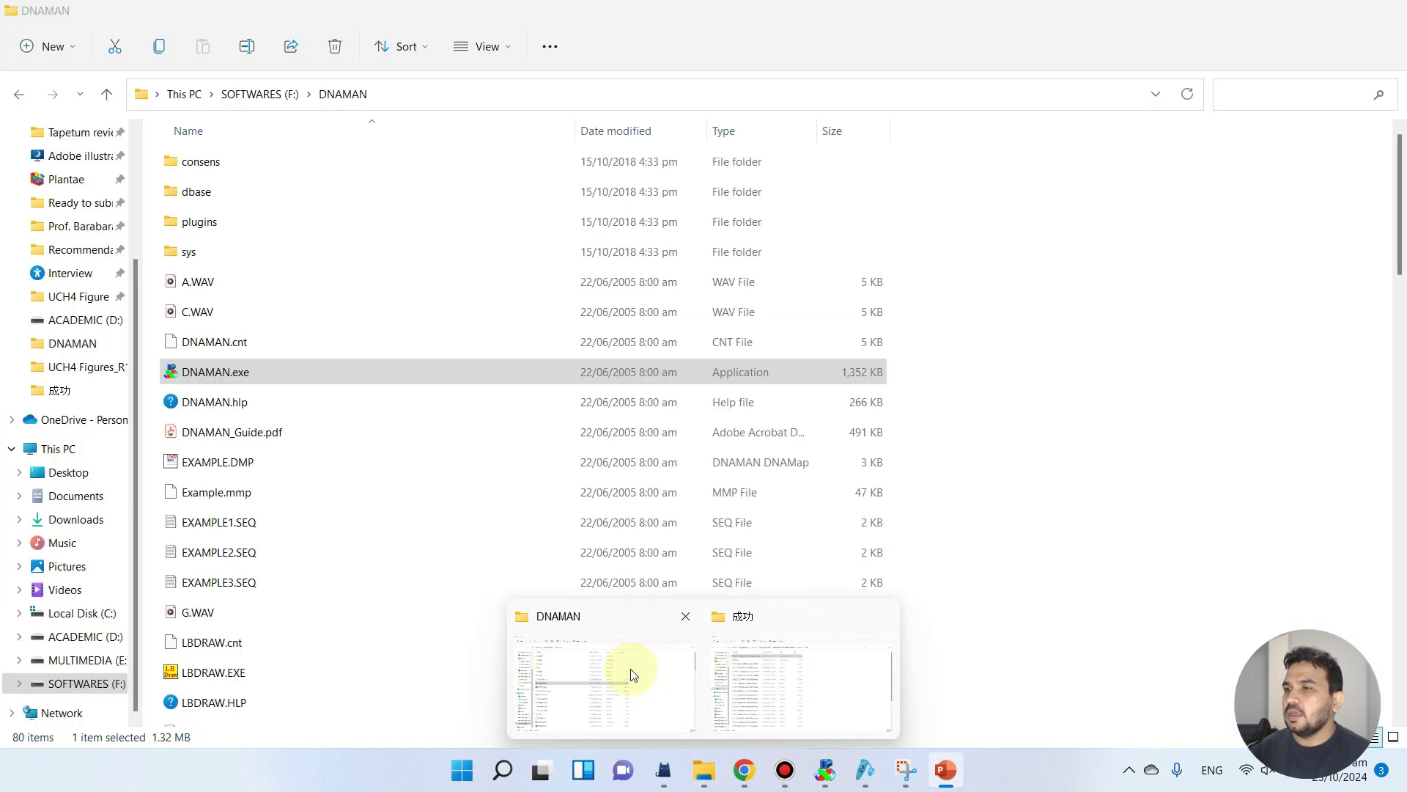
click(749, 666)
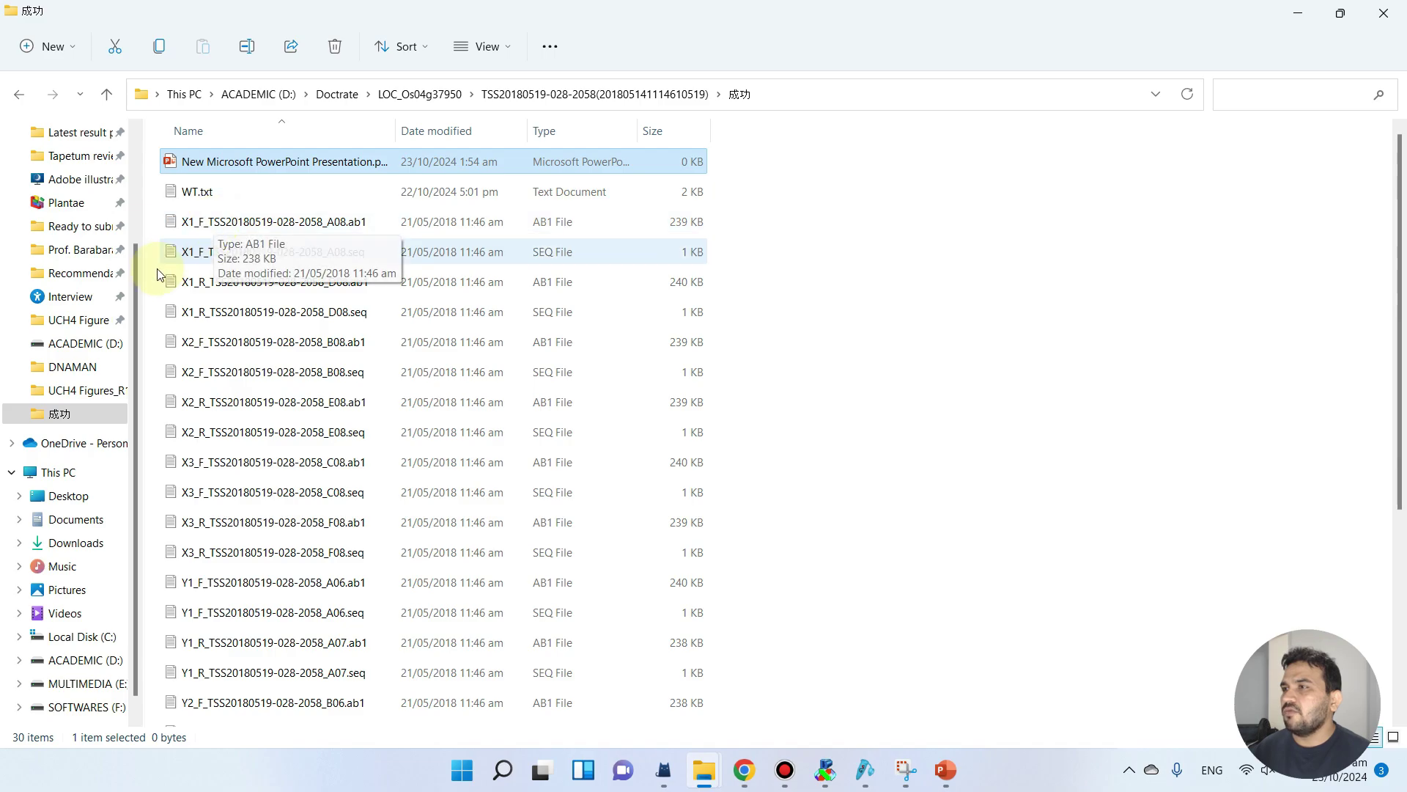
right_click(224, 232)
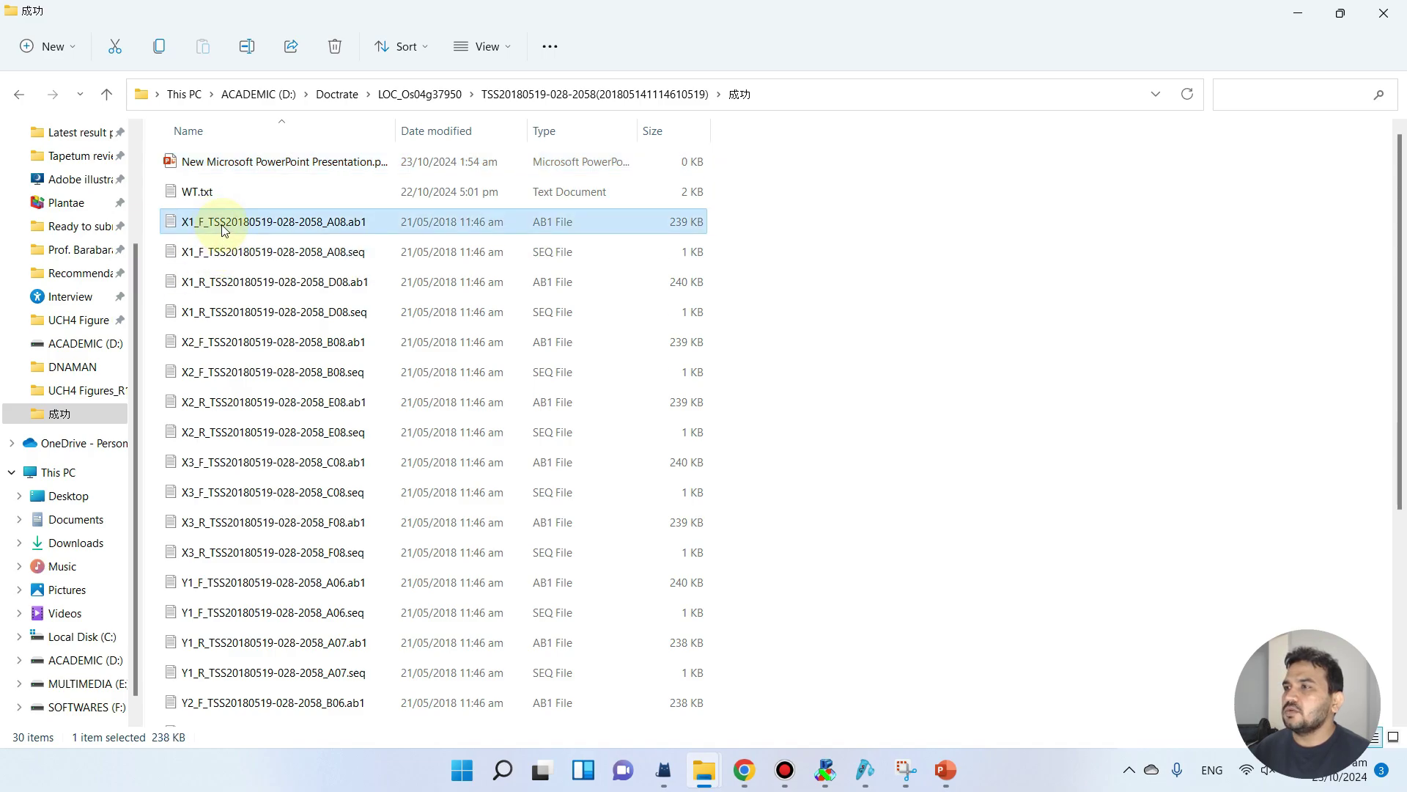
mouse_move(411, 316)
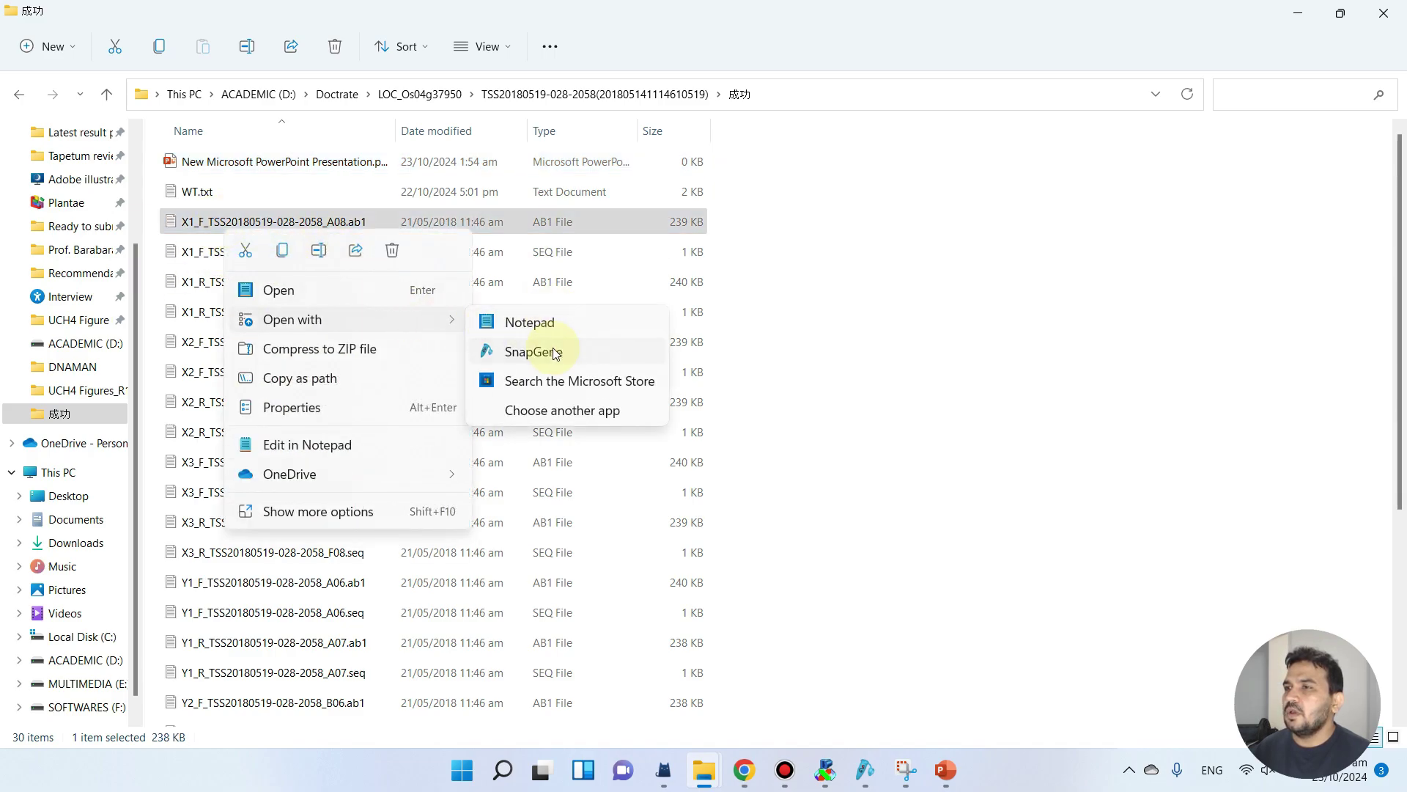
click(522, 352)
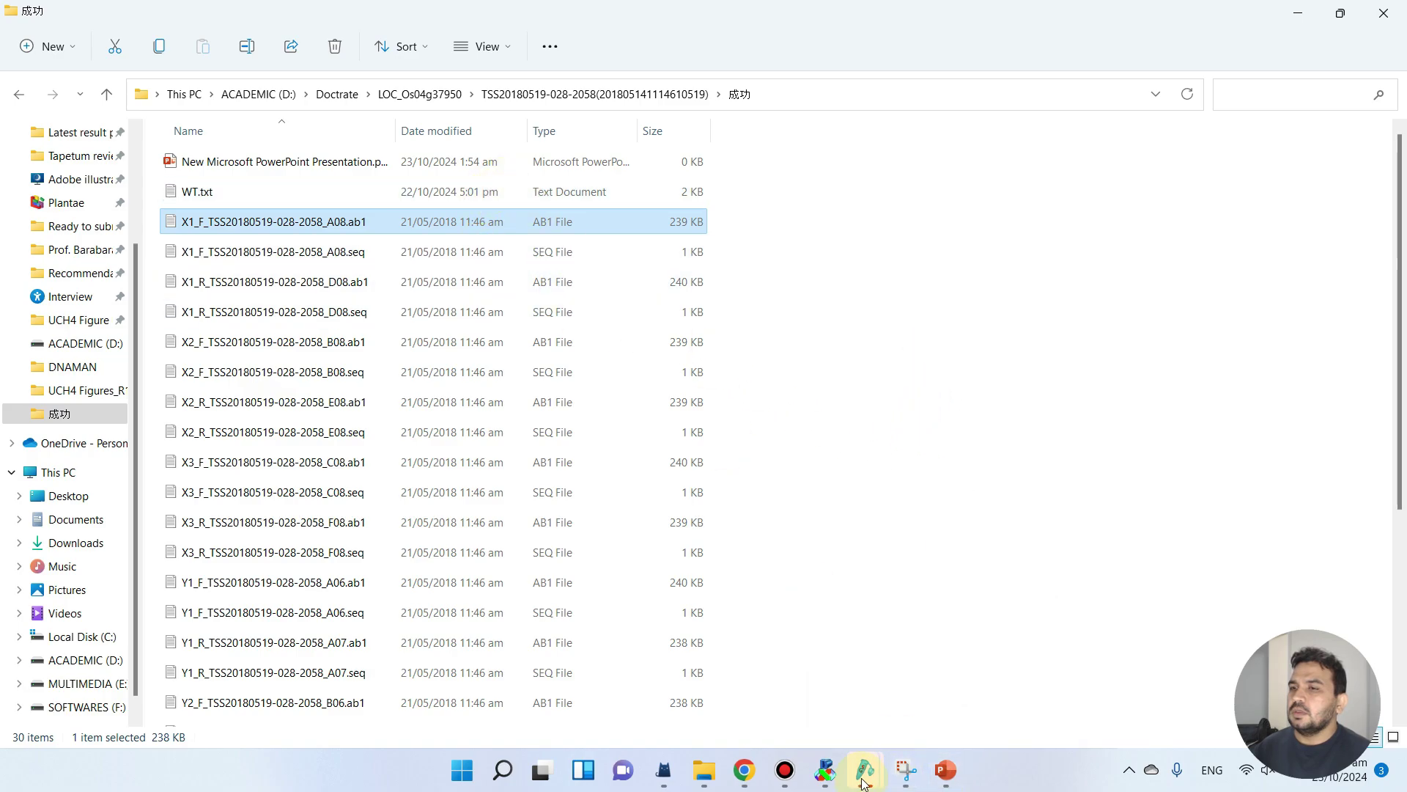
Bring the X1 A08 chromatogram forward, open Find DNA sequence, then return to DNAMAN.
mouse_move(864, 776)
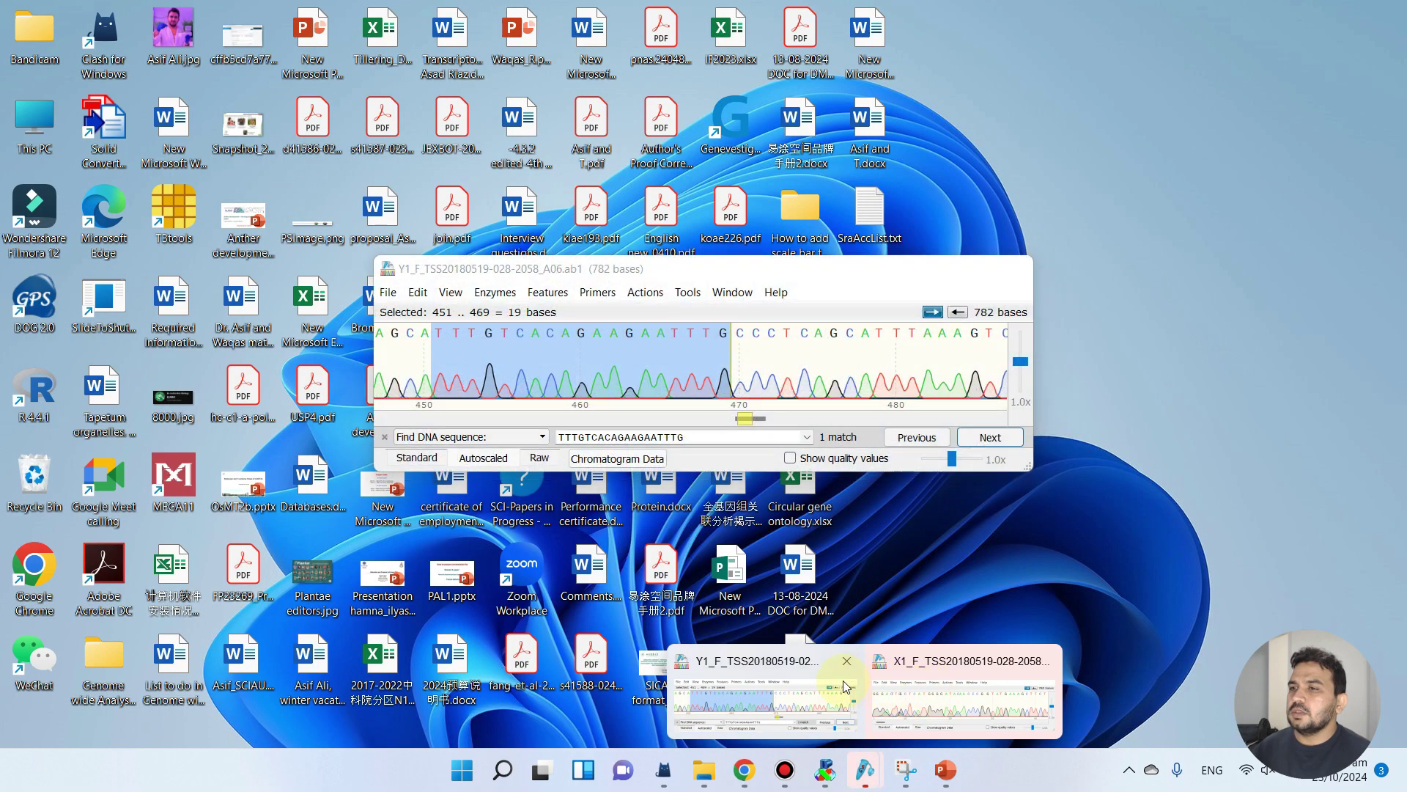
click(975, 695)
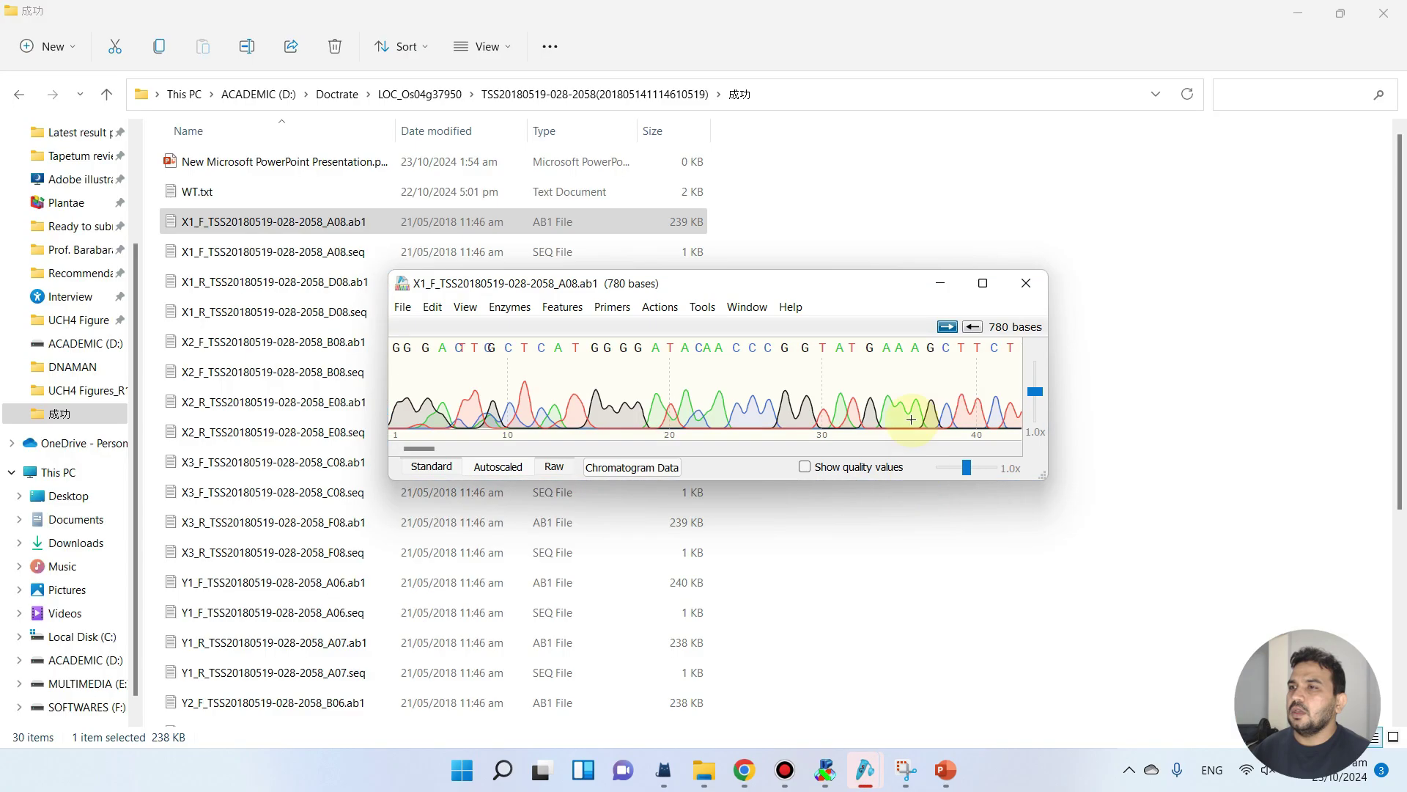
click(983, 283)
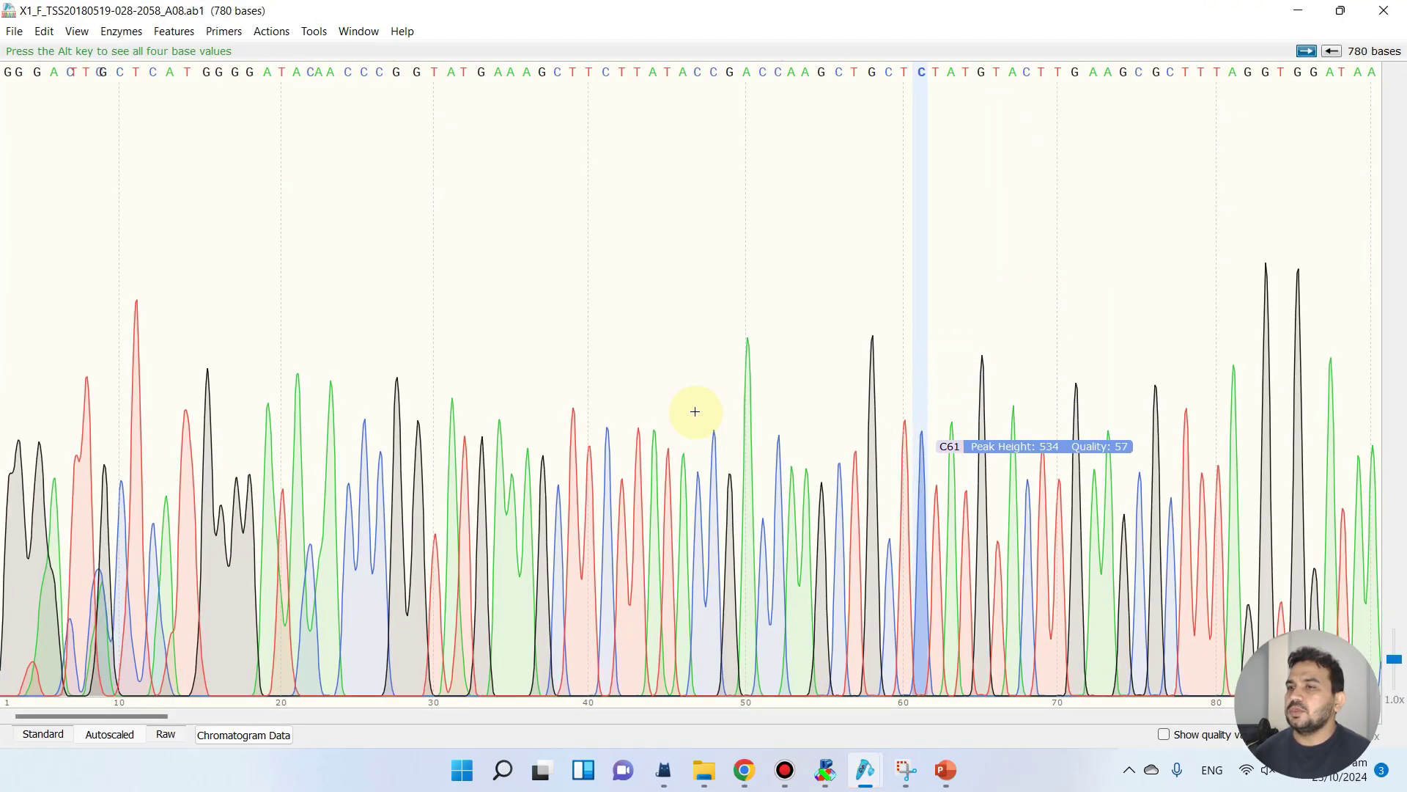
click(1338, 8)
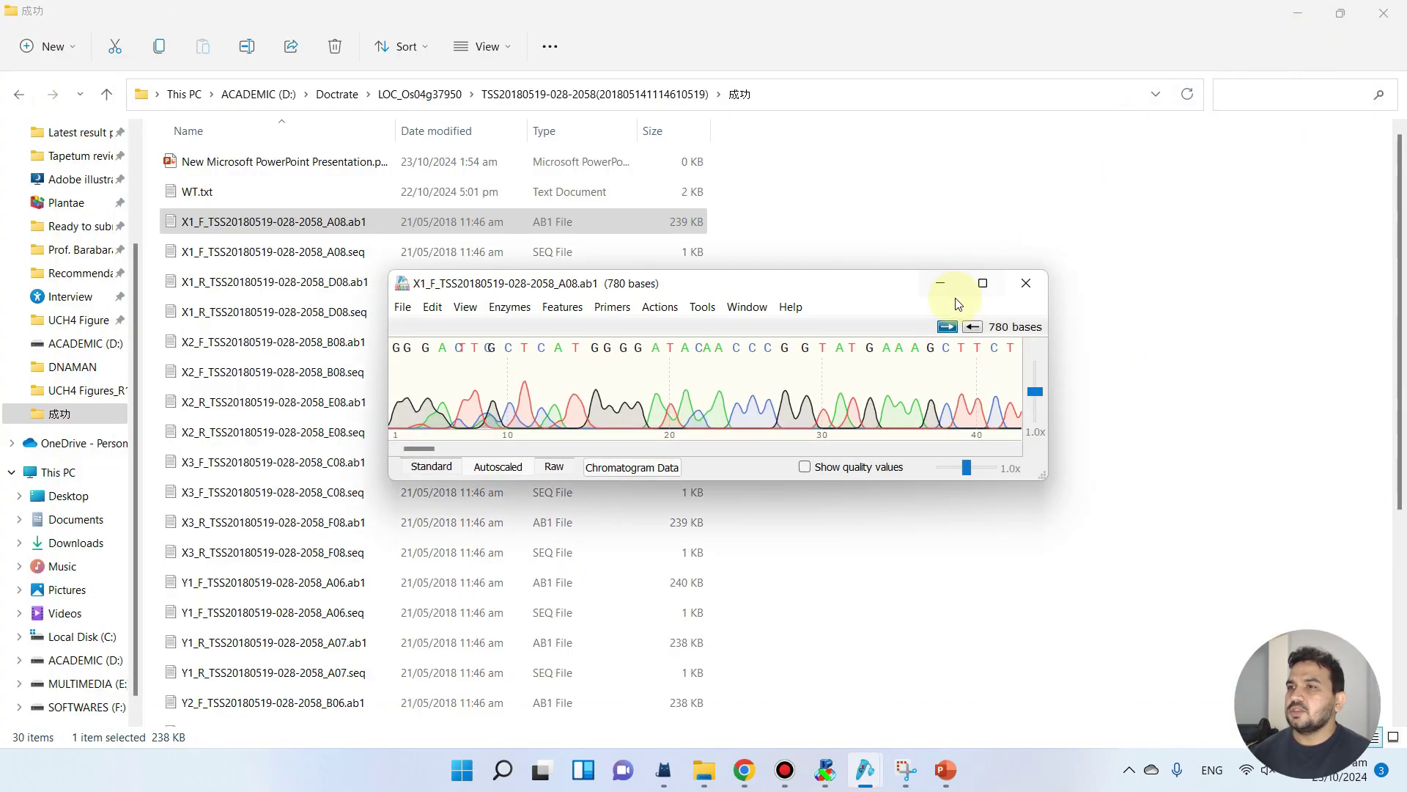
key(ctrl+f)
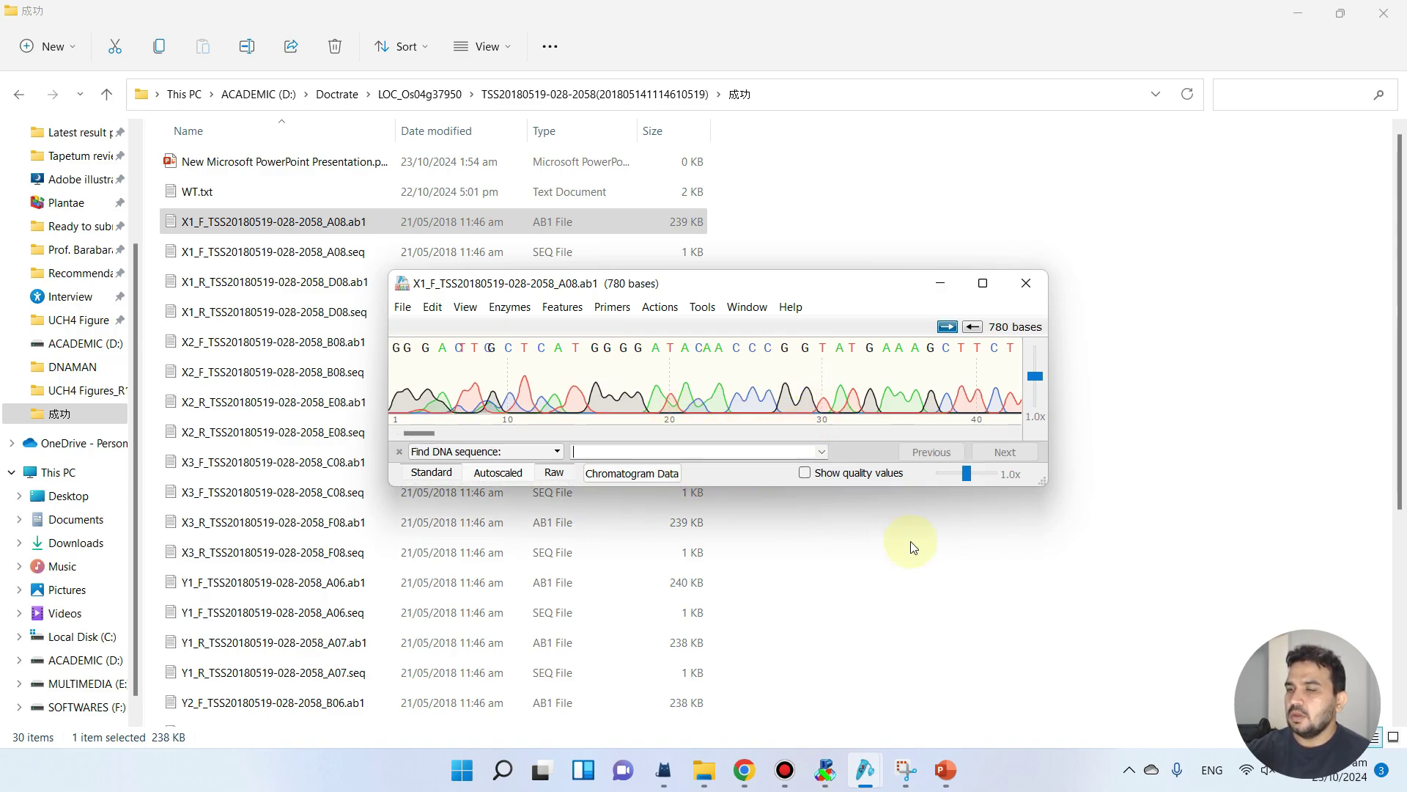
click(825, 770)
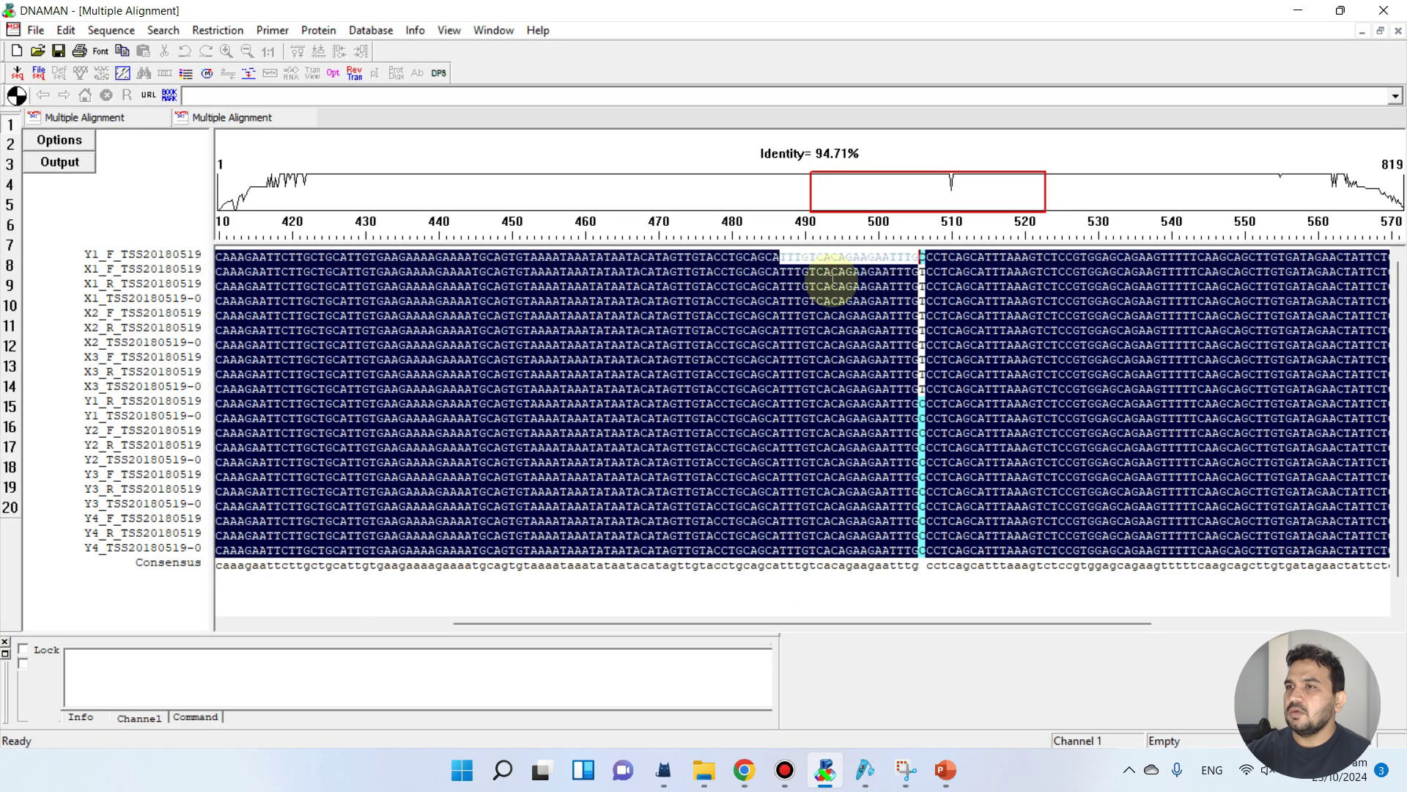
Copy TTTGTCACAGAAGAATTTG from row Y1_F as text into SnapGene's sequence search.
mouse_move(921, 257)
mouse_down()
mouse_move(777, 257)
mouse_move(918, 254)
mouse_up()
key(ctrl+c)
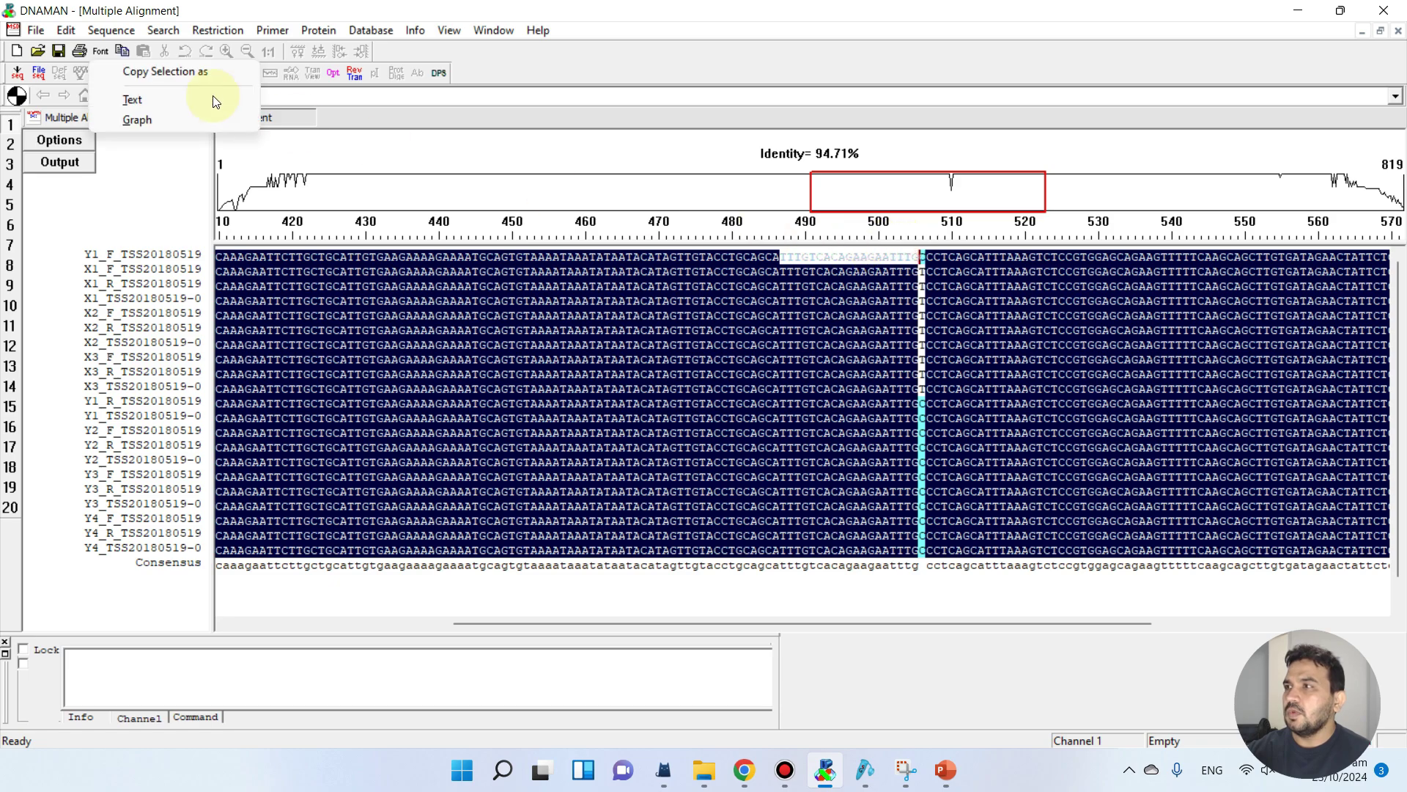
click(215, 100)
click(1332, 16)
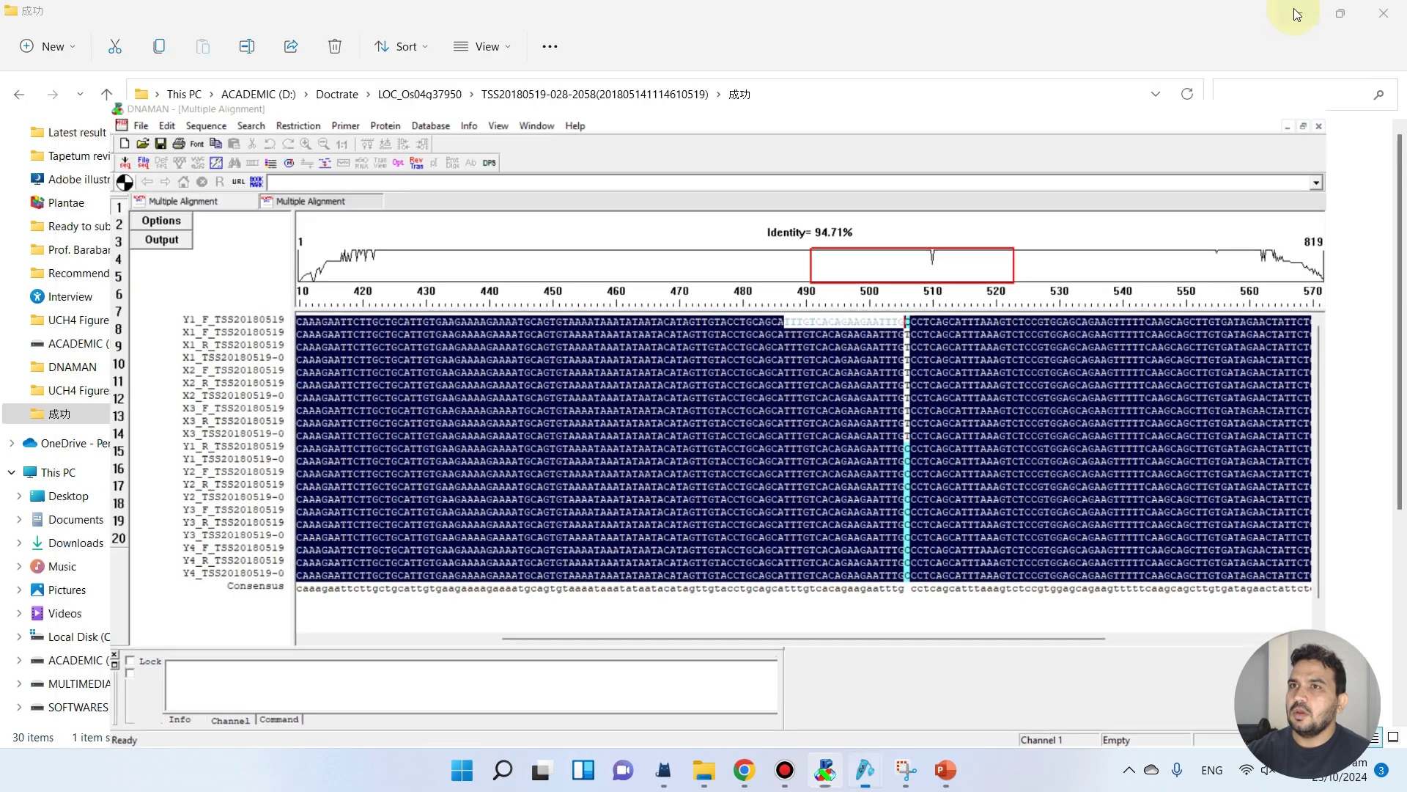
click(1296, 15)
key(ctrl+v)
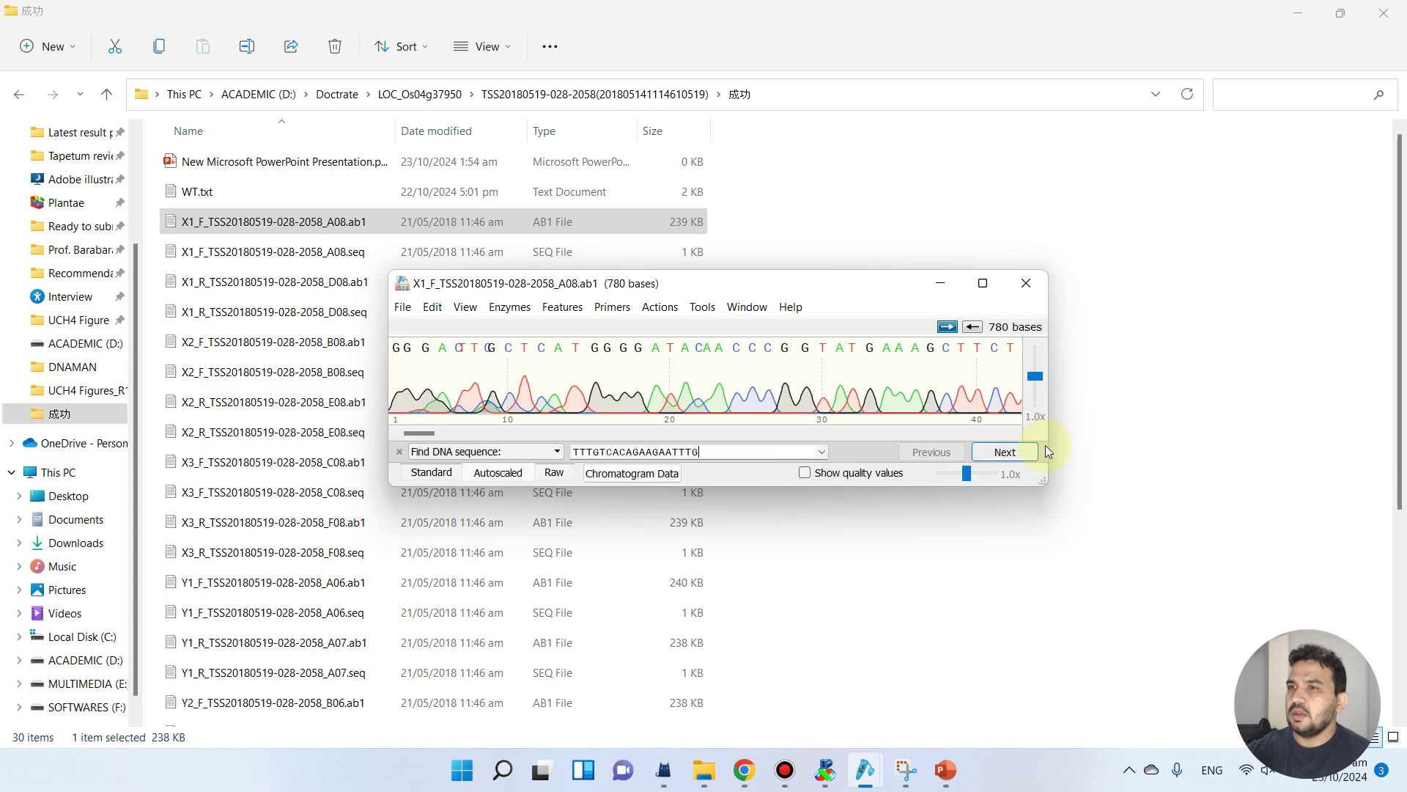
Find the match at bases 451–469 of the X1 trace and start a Snipping Tool capture.
click(995, 451)
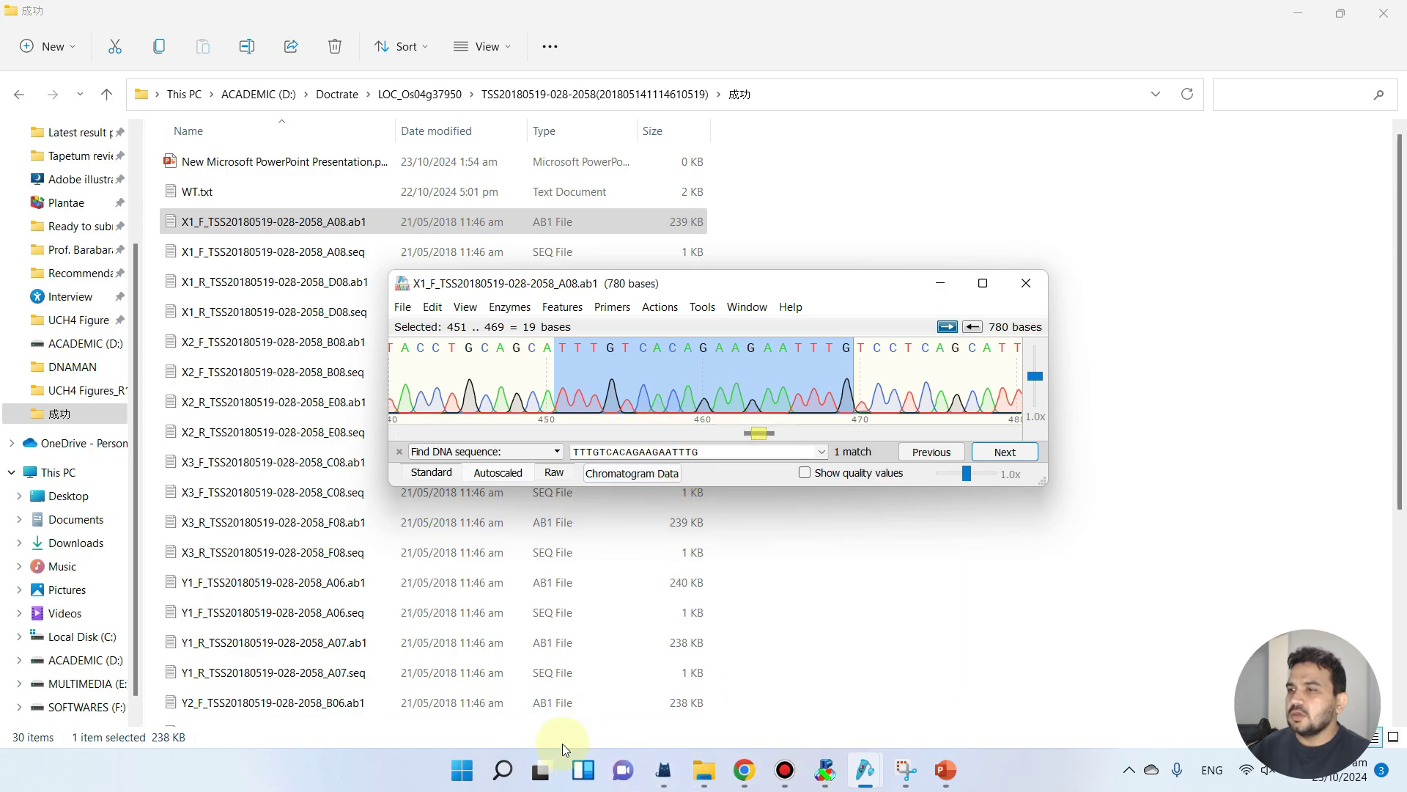
click(909, 771)
click(435, 49)
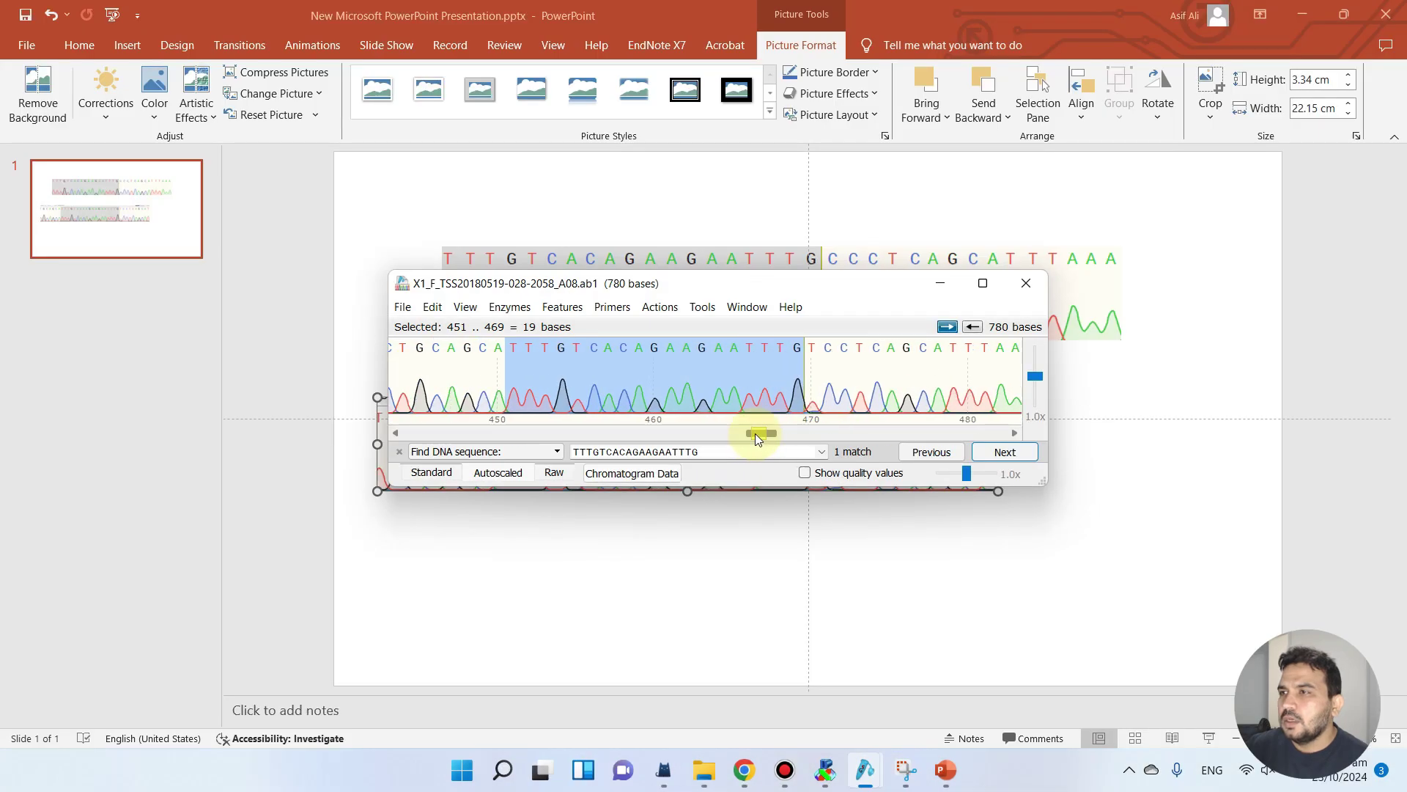
drag(756, 434, 755, 433)
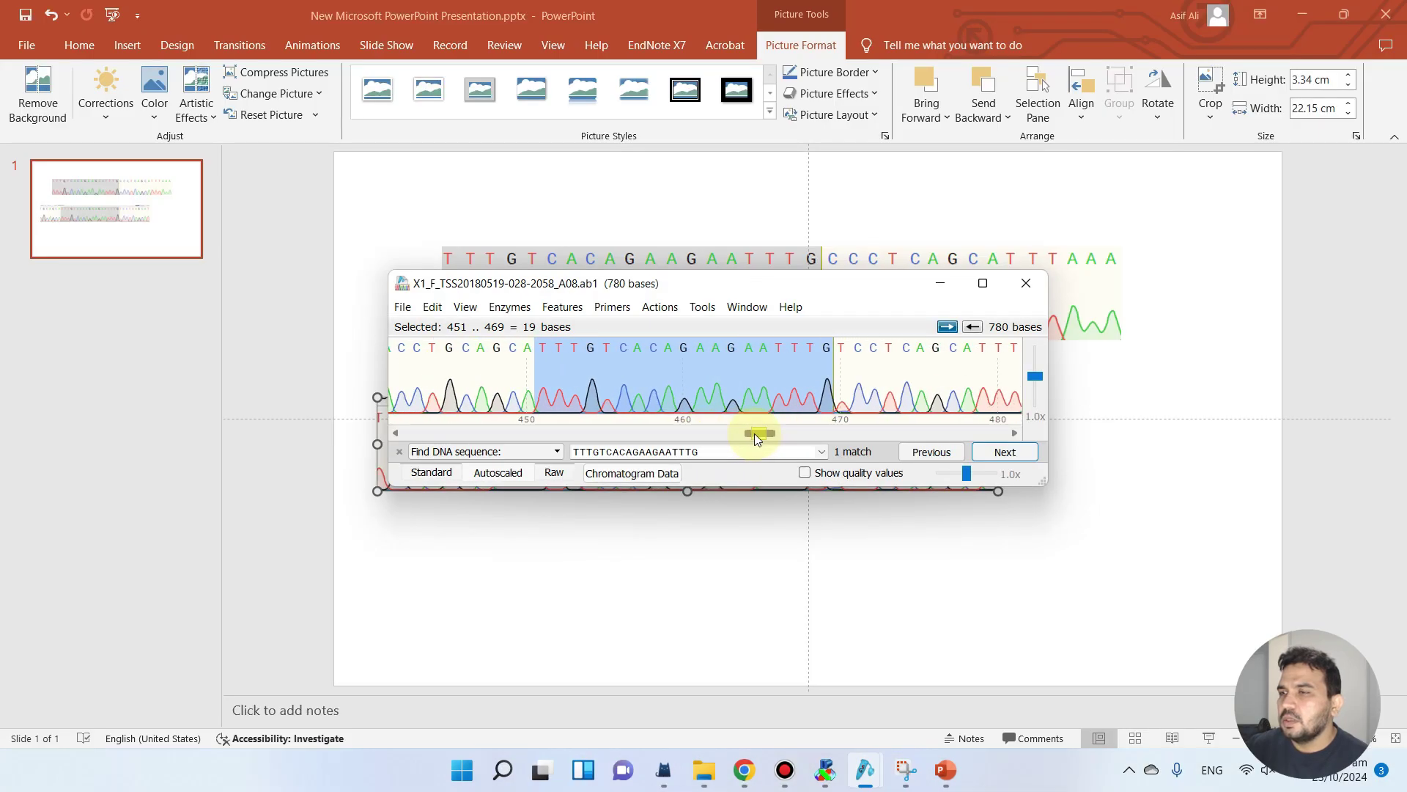
click(895, 770)
Take a rectangular snip of the X1 chromatogram around bases 451–469 and copy it.
click(433, 45)
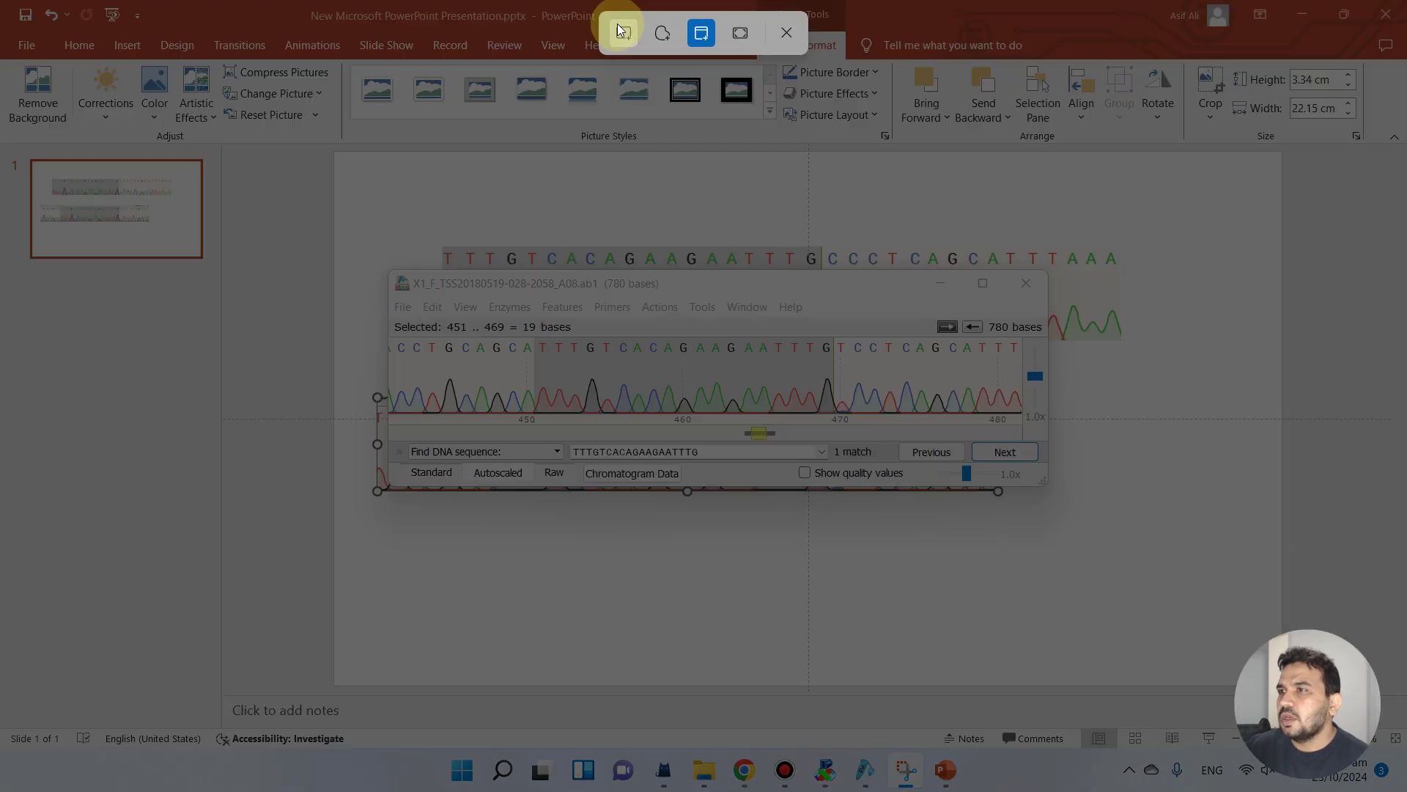
click(621, 32)
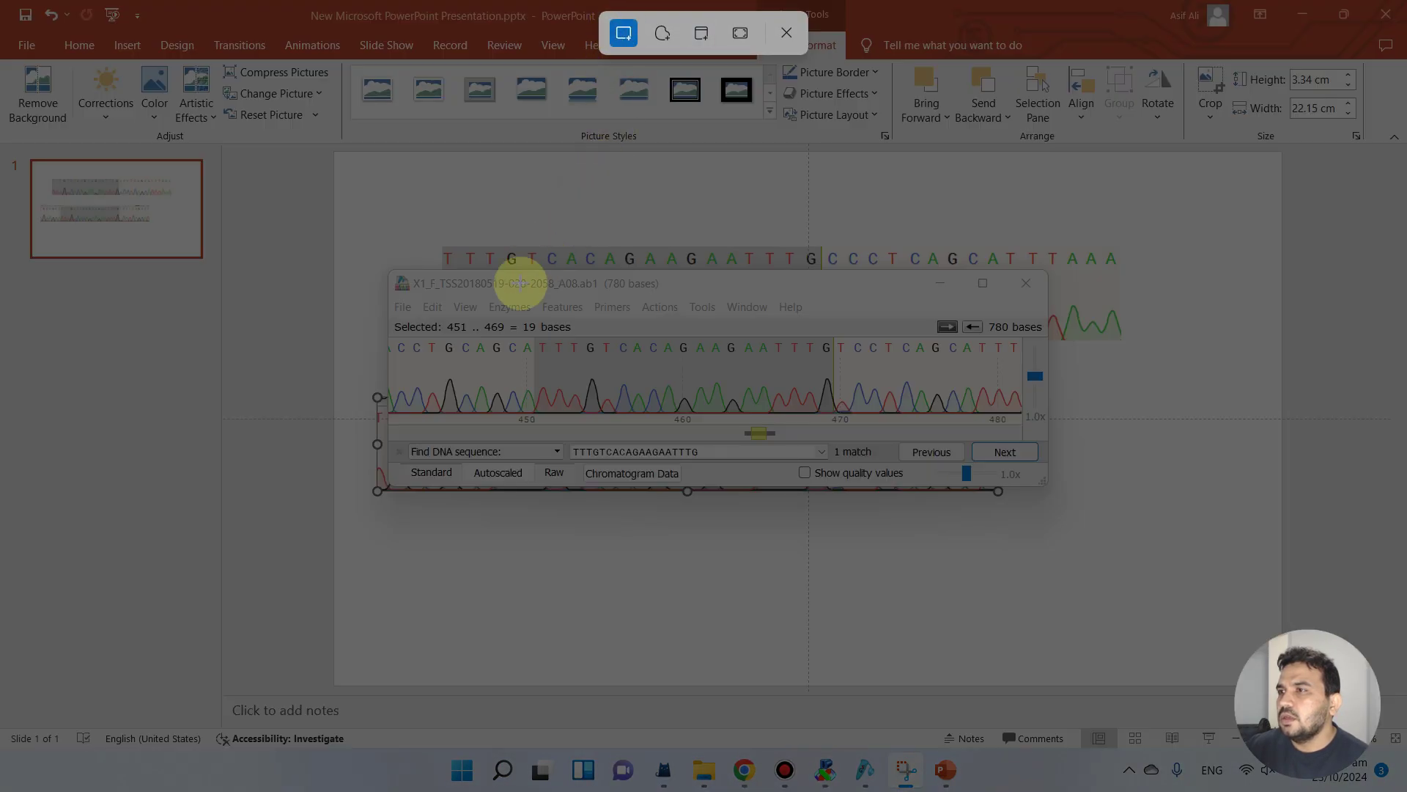
drag(395, 337, 1018, 411)
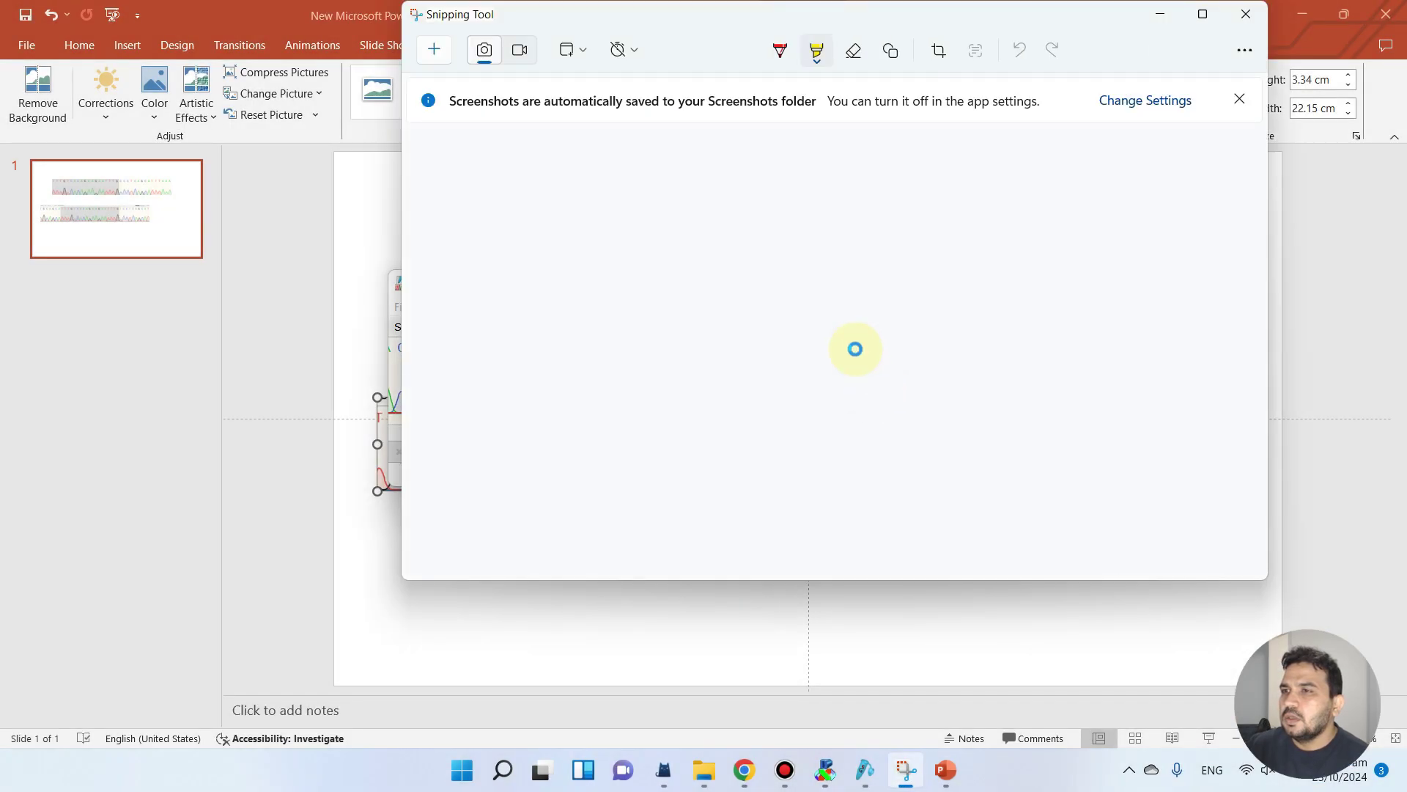
right_click(873, 373)
click(895, 398)
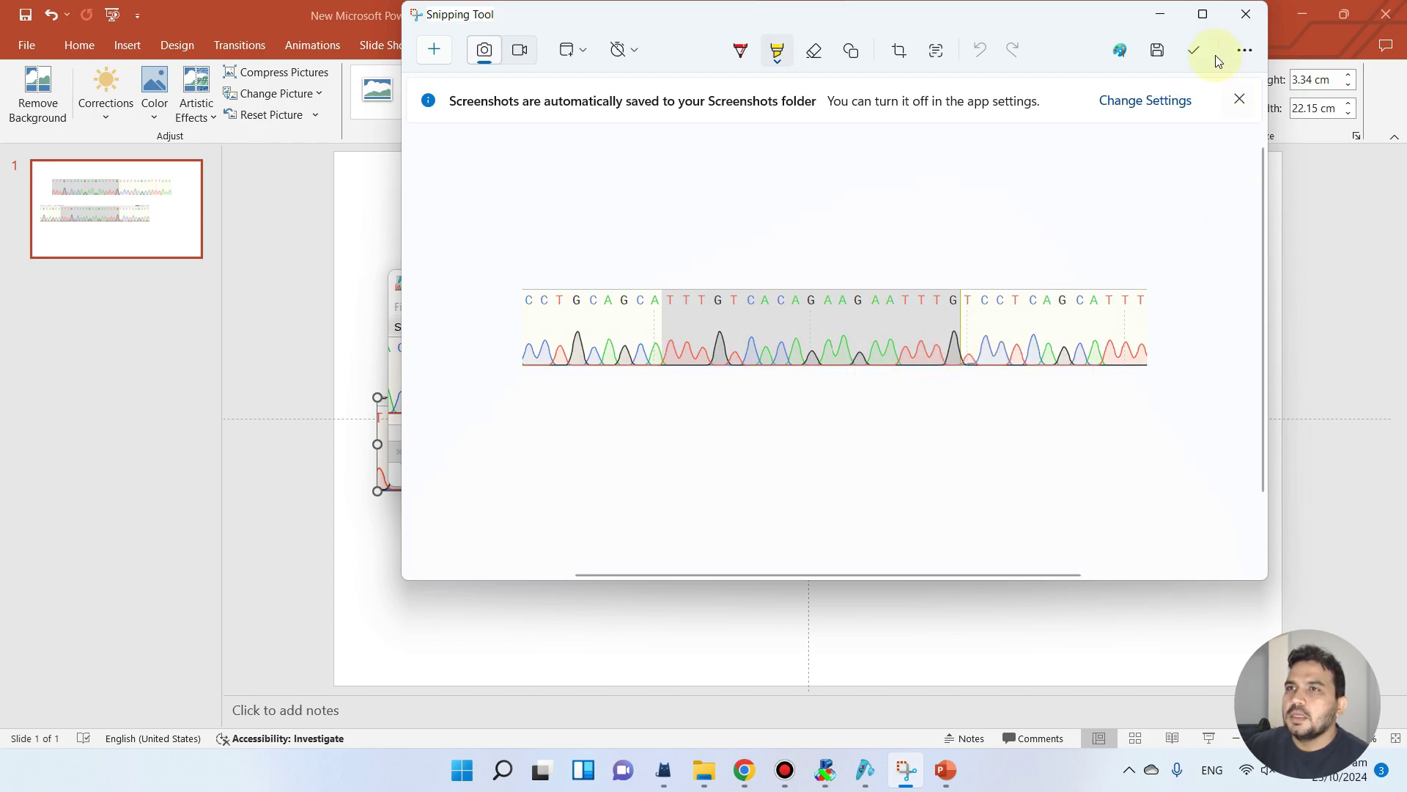
click(1161, 15)
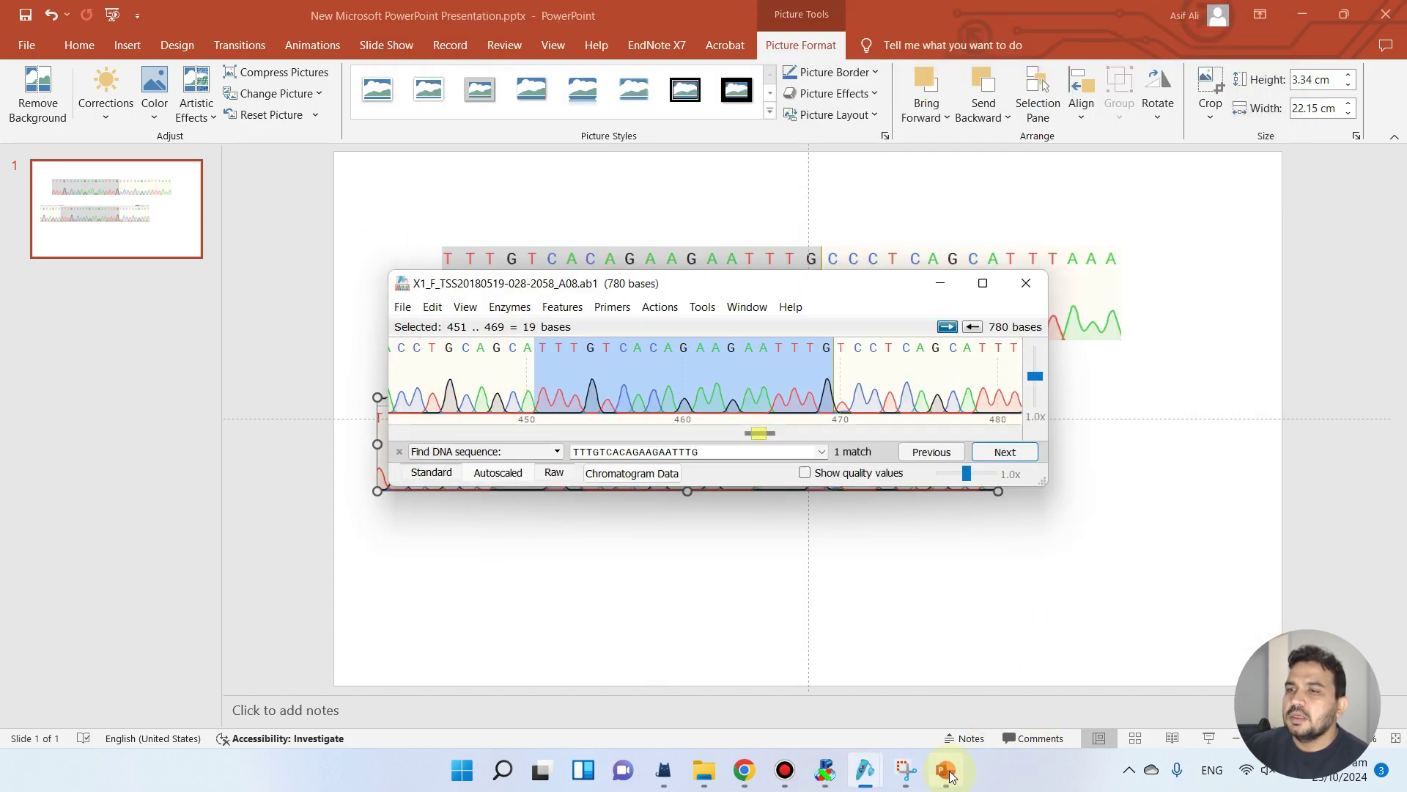
Replace the old lower picture with the X1 A08 snip, enlarged to 26.87 × 3.34 cm under Y1_F.
click(949, 289)
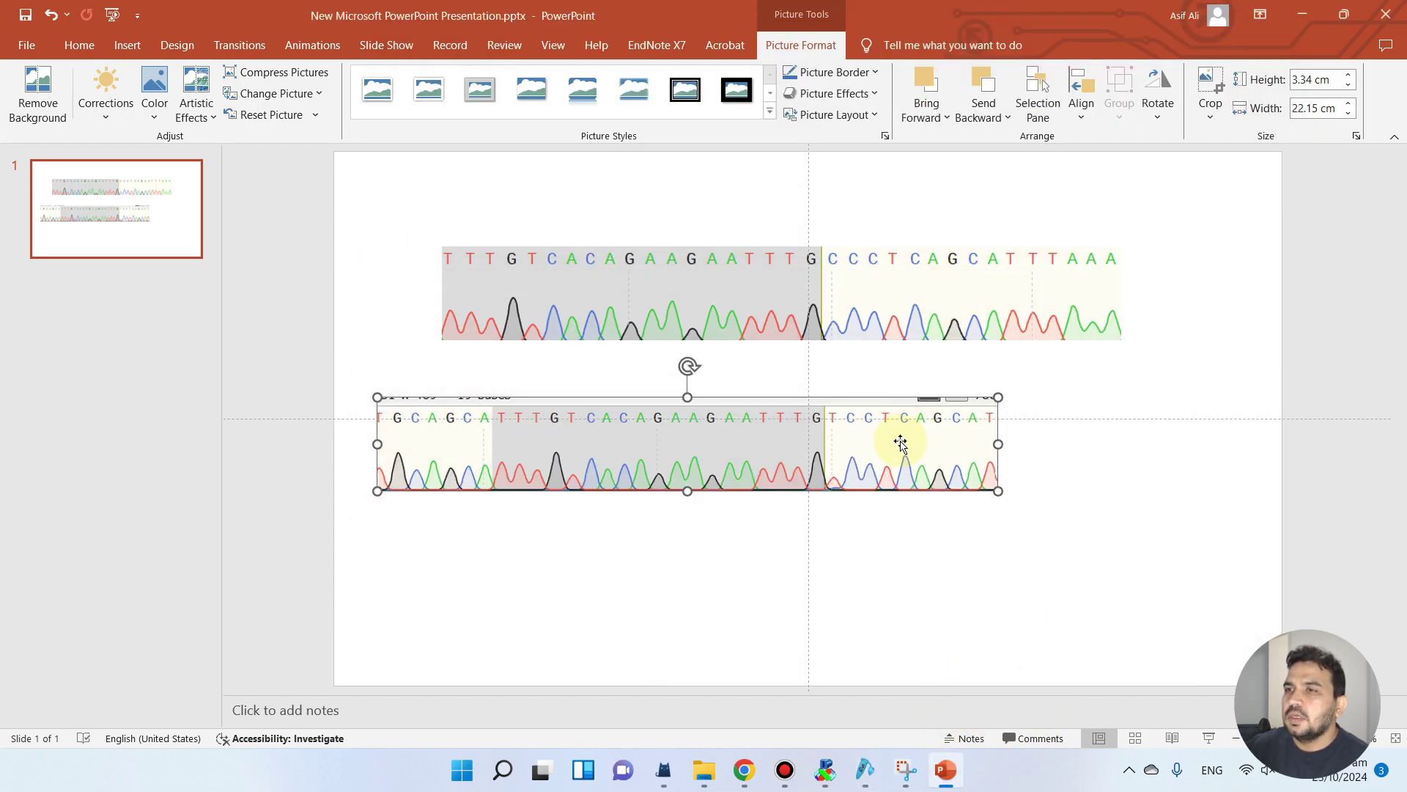
key(Delete)
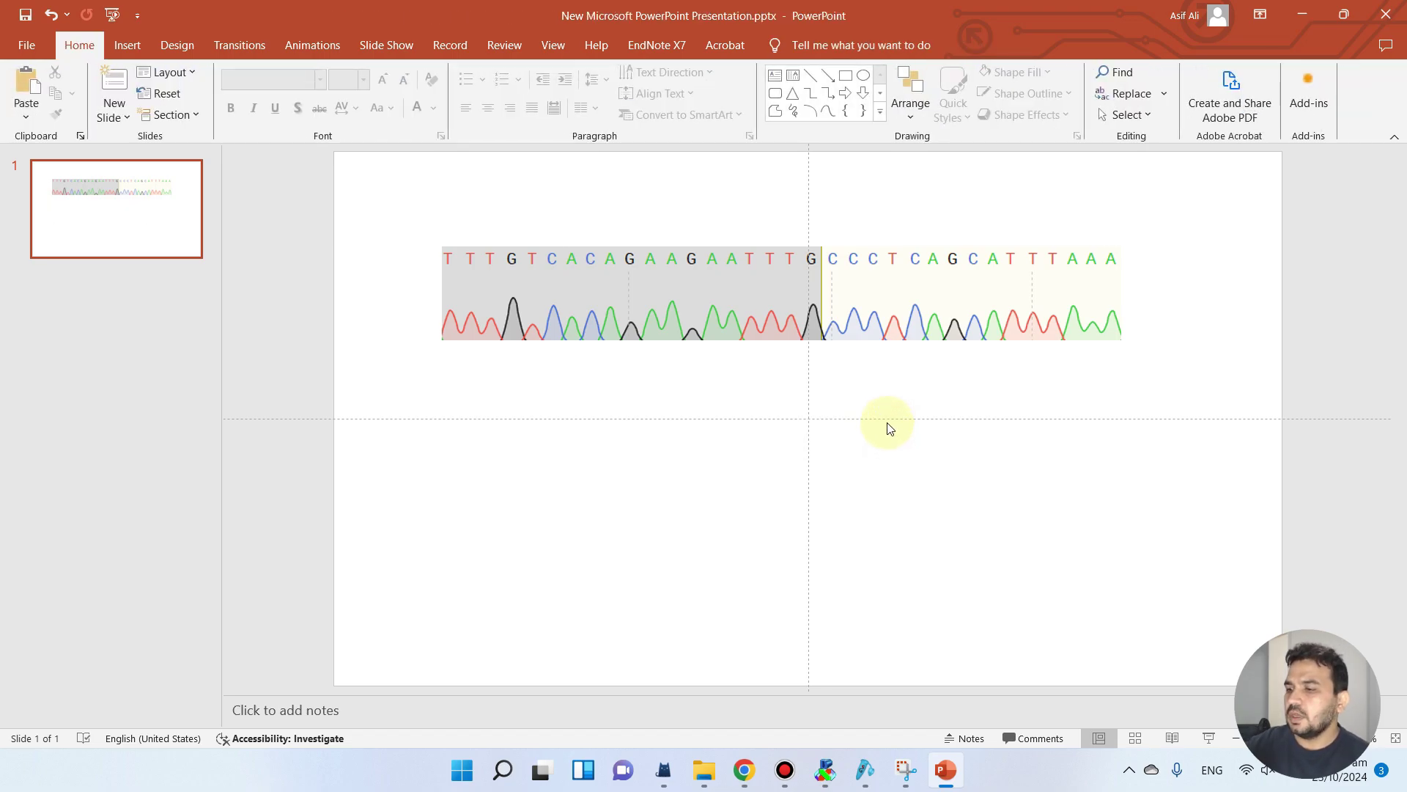
key(ctrl+v)
drag(835, 427, 767, 402)
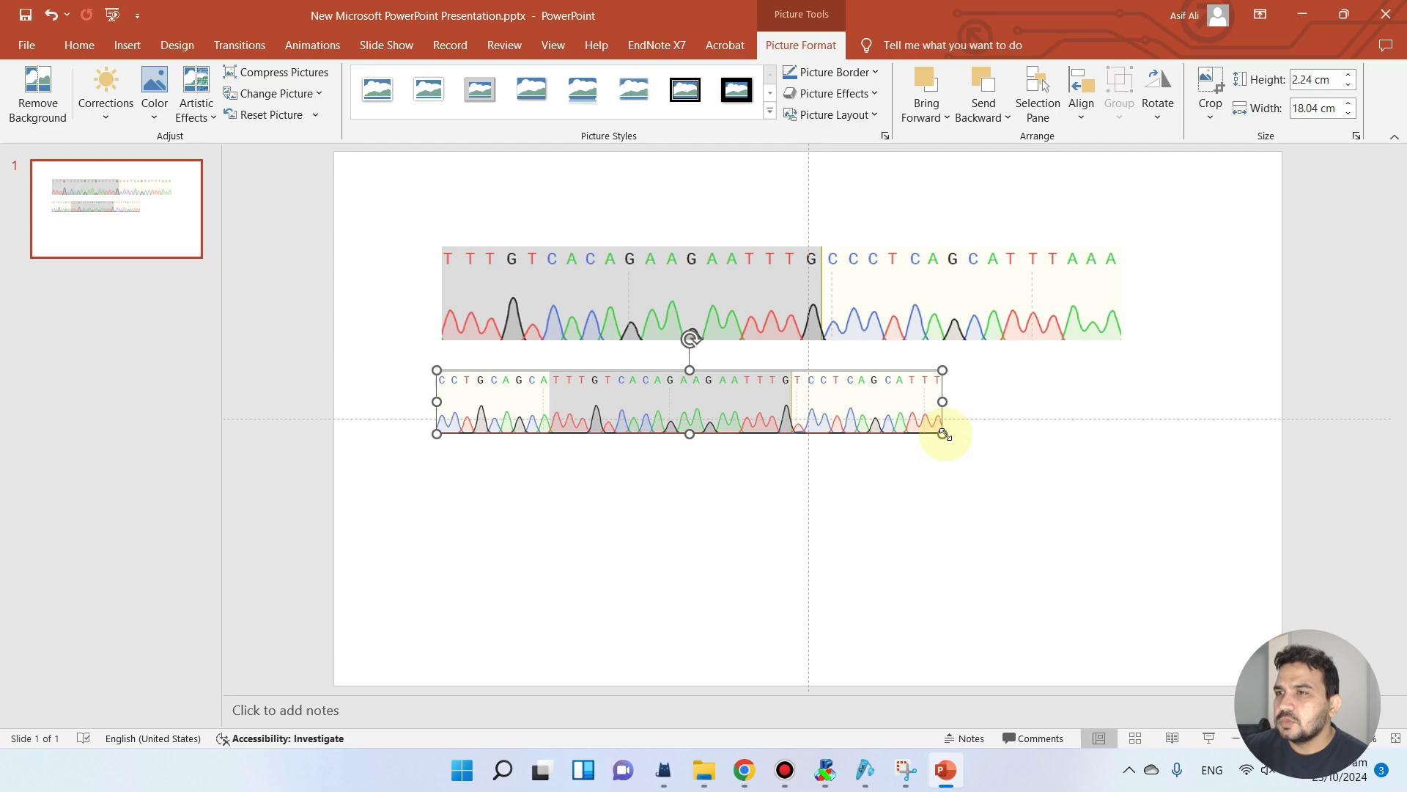
mouse_move(944, 434)
mouse_down()
mouse_move(999, 461)
mouse_move(999, 443)
mouse_move(1006, 472)
mouse_move(1004, 440)
mouse_move(950, 410)
mouse_up()
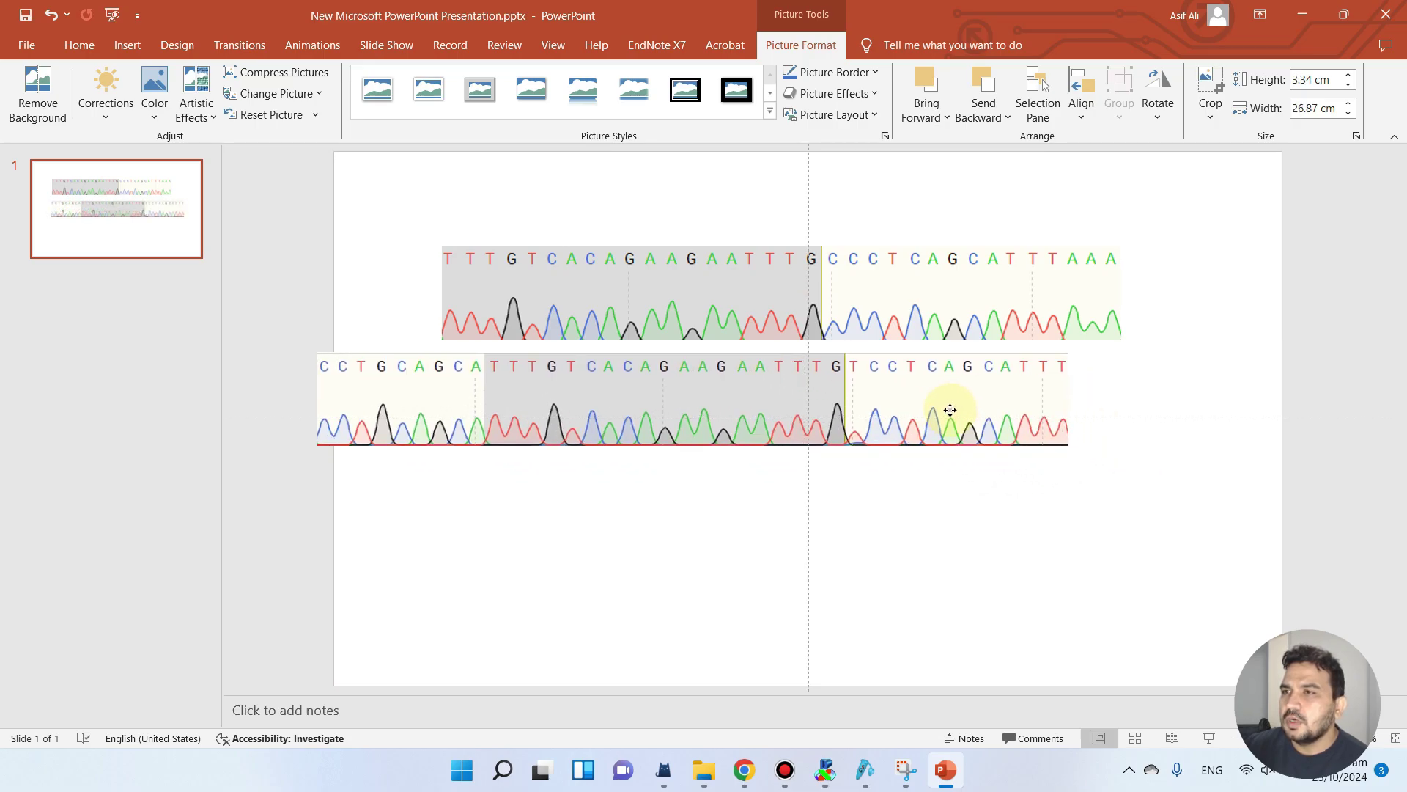
drag(950, 409, 928, 413)
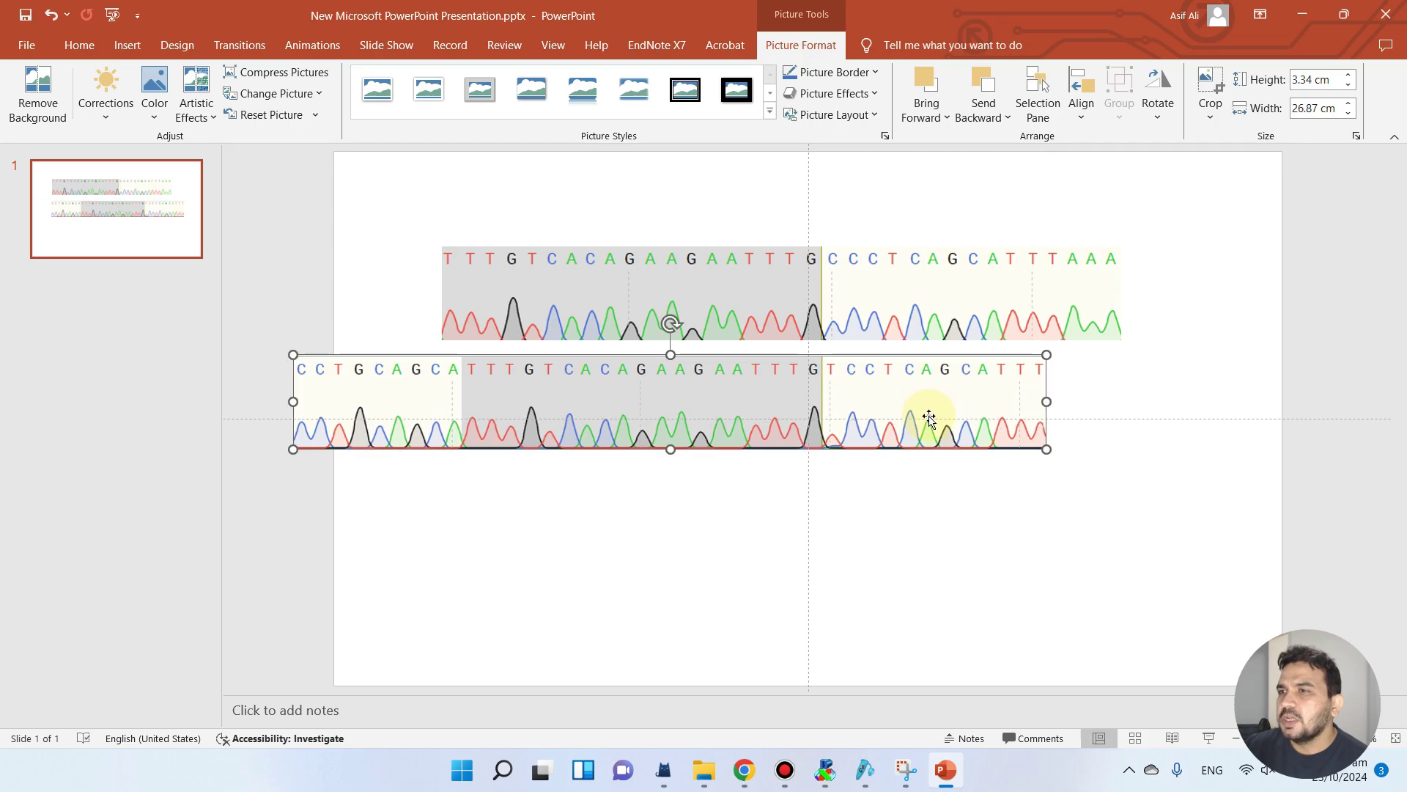
click(1068, 307)
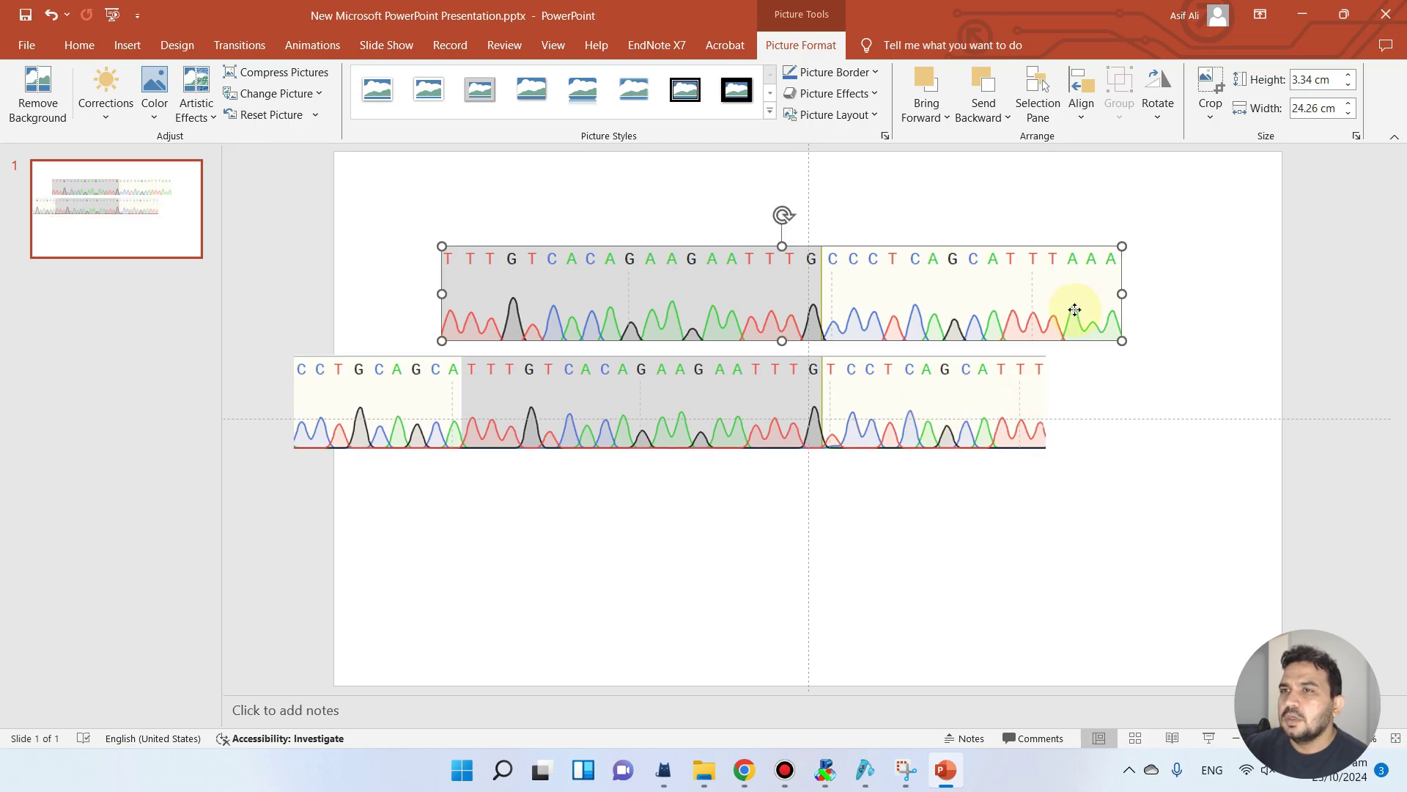
Crop the upper chromatogram's right end to match the lower one.
click(1201, 86)
drag(1117, 295, 1054, 305)
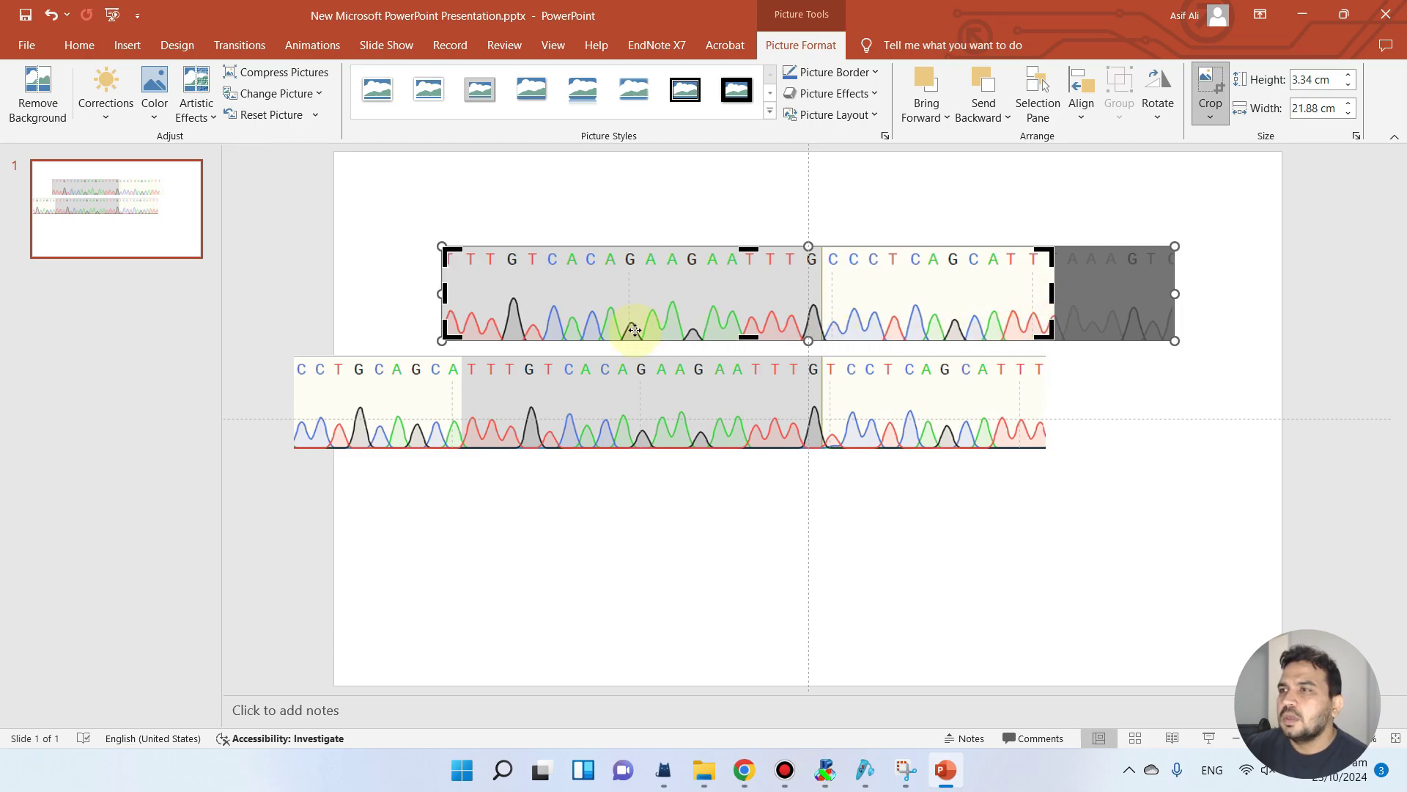
click(733, 417)
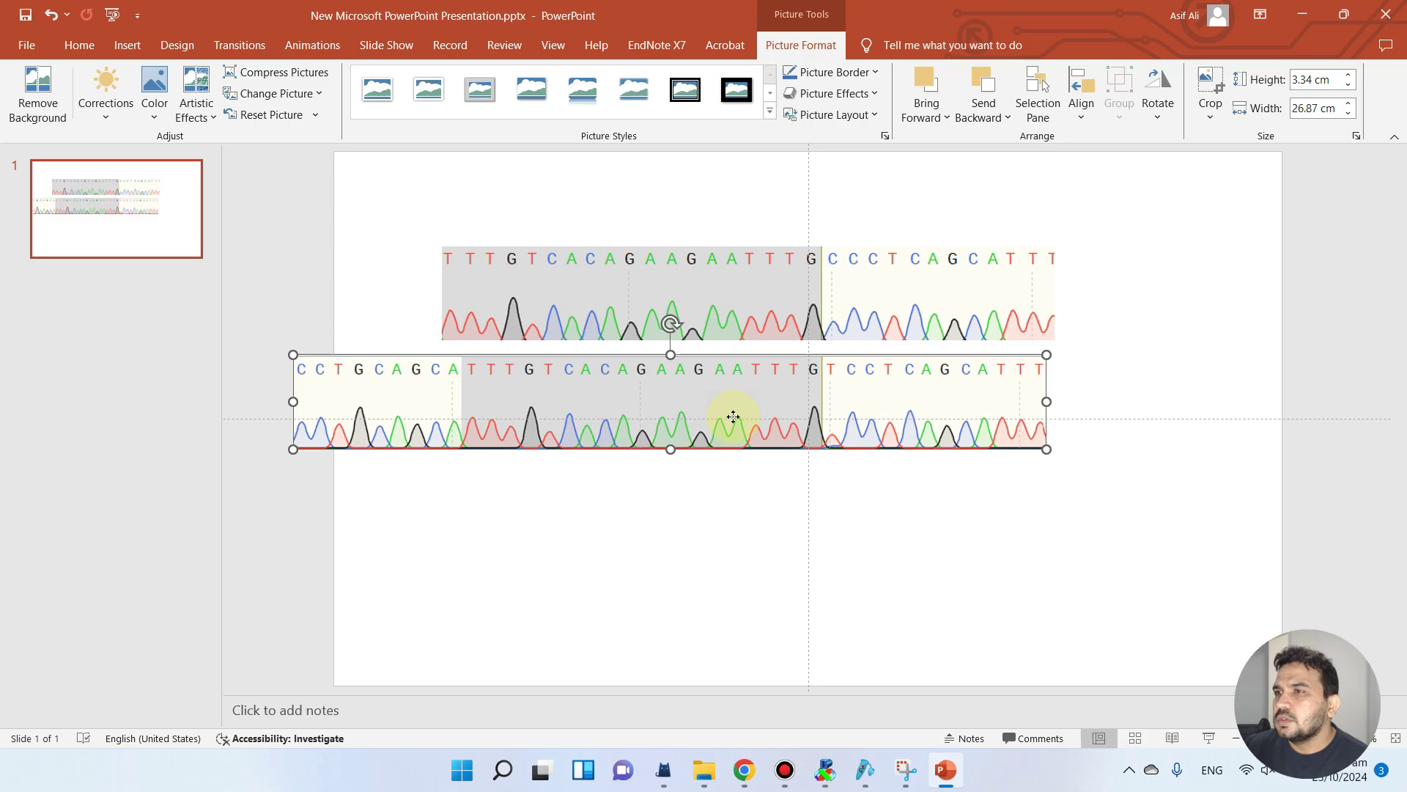
Crop the lower chromatogram's left end and align it at 22.21 × 3.54 cm under the upper trace.
click(1210, 84)
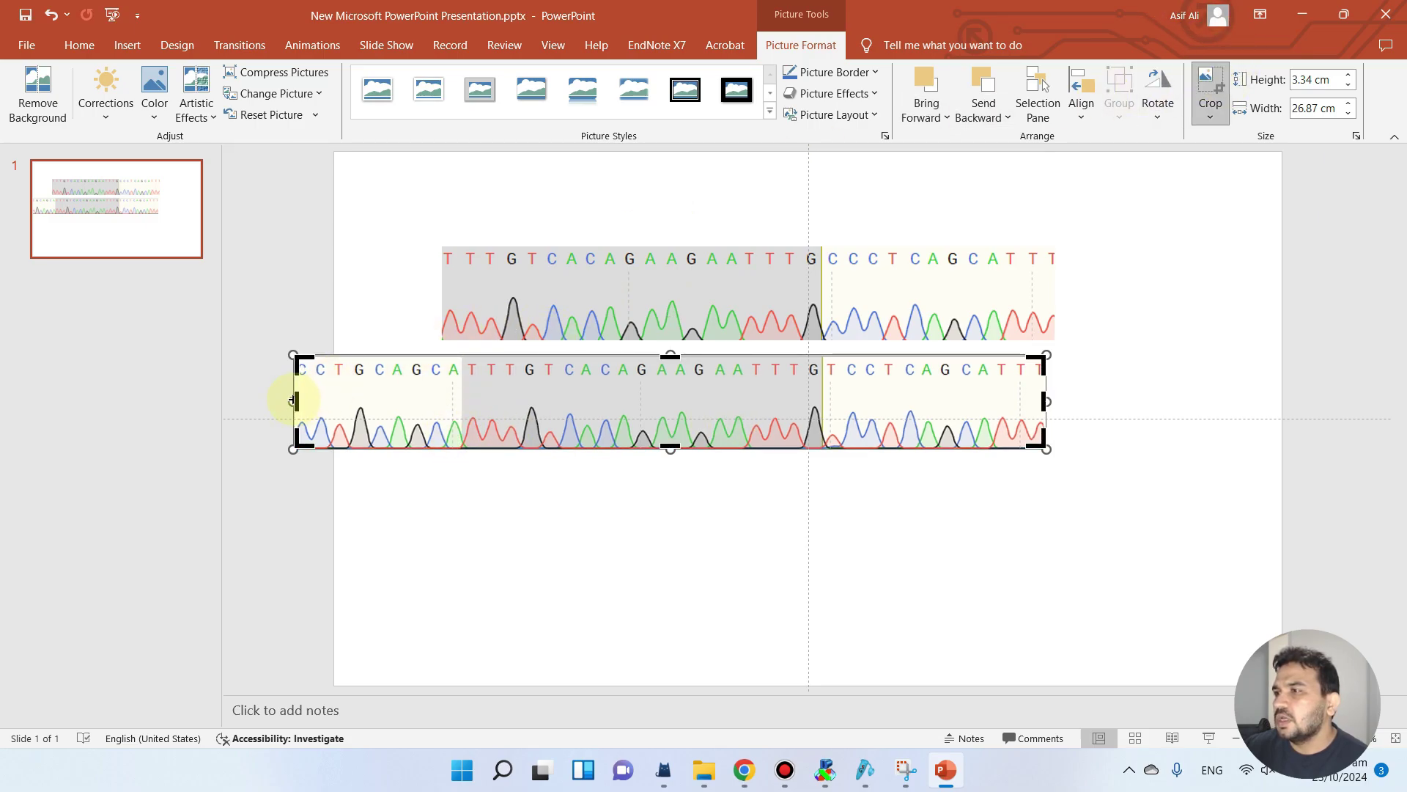
drag(293, 401, 458, 402)
click(616, 423)
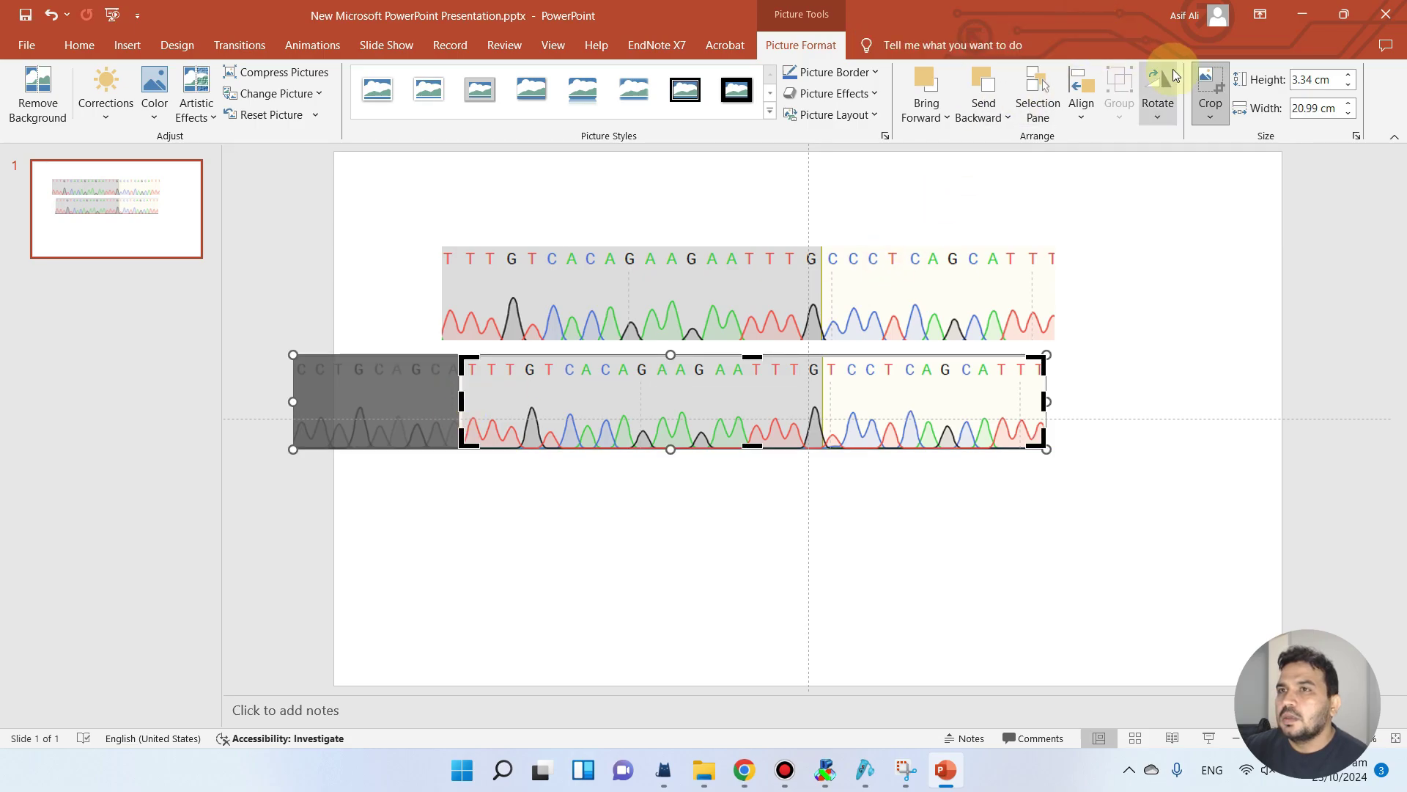
click(1207, 87)
drag(838, 389, 811, 413)
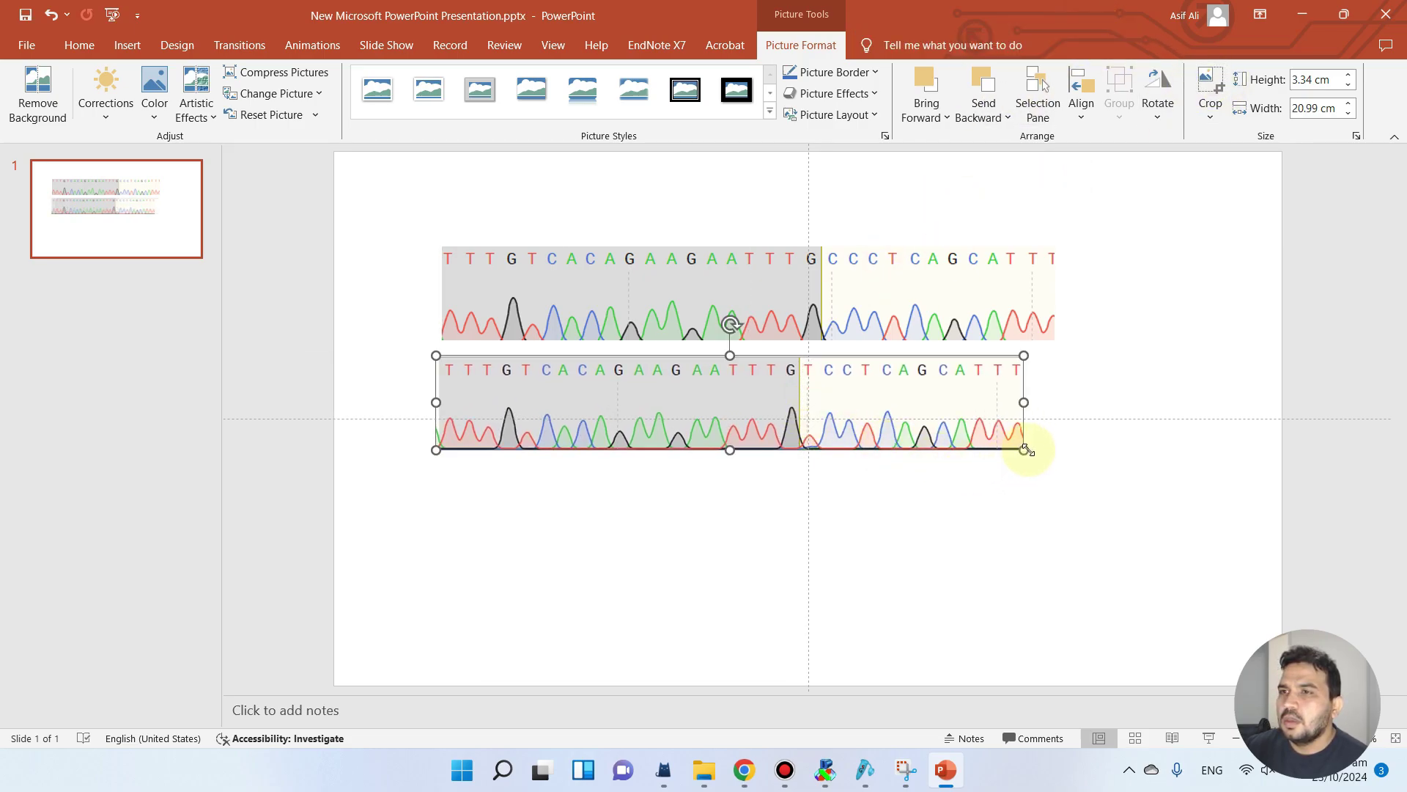
mouse_move(1024, 451)
mouse_down()
mouse_move(1036, 465)
mouse_move(1014, 455)
mouse_up()
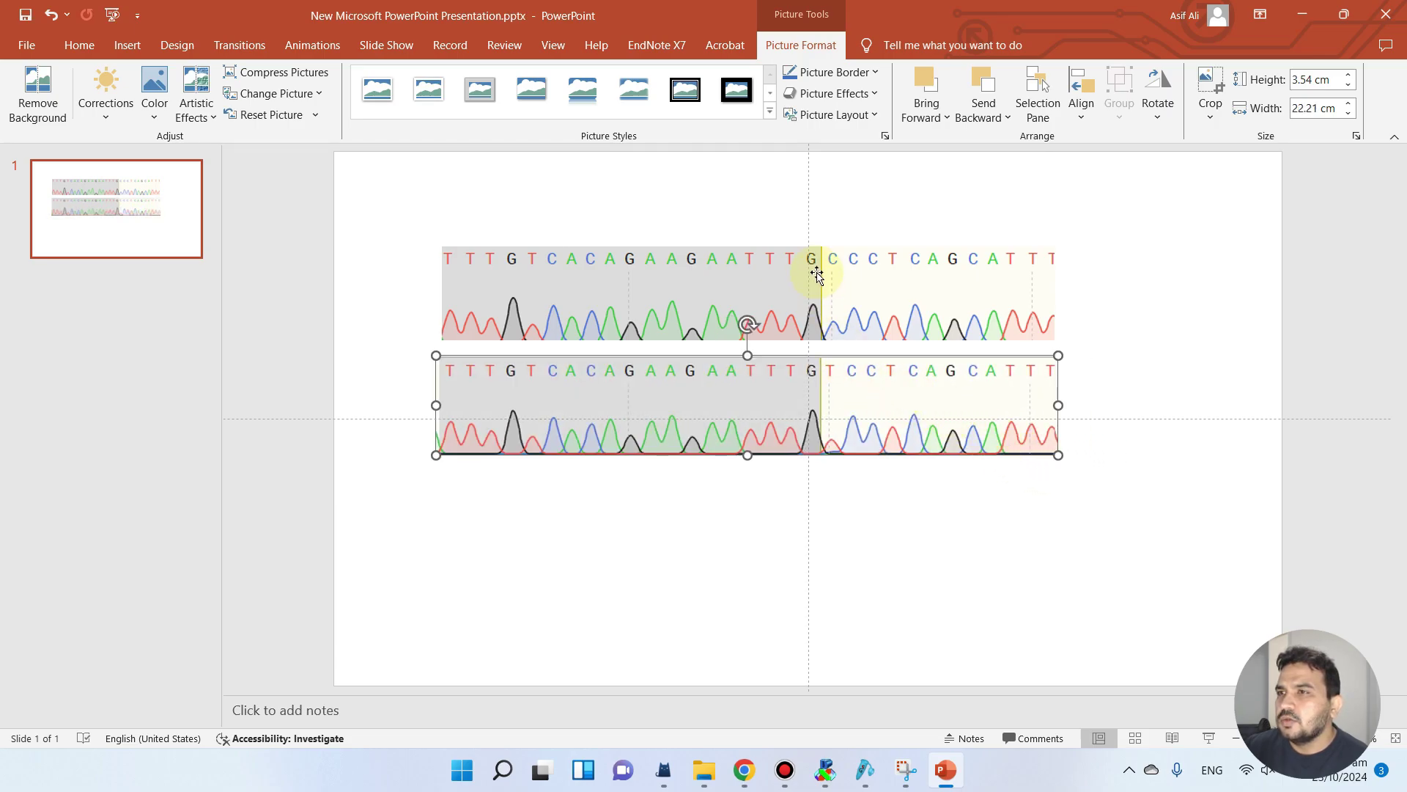
drag(829, 370, 819, 402)
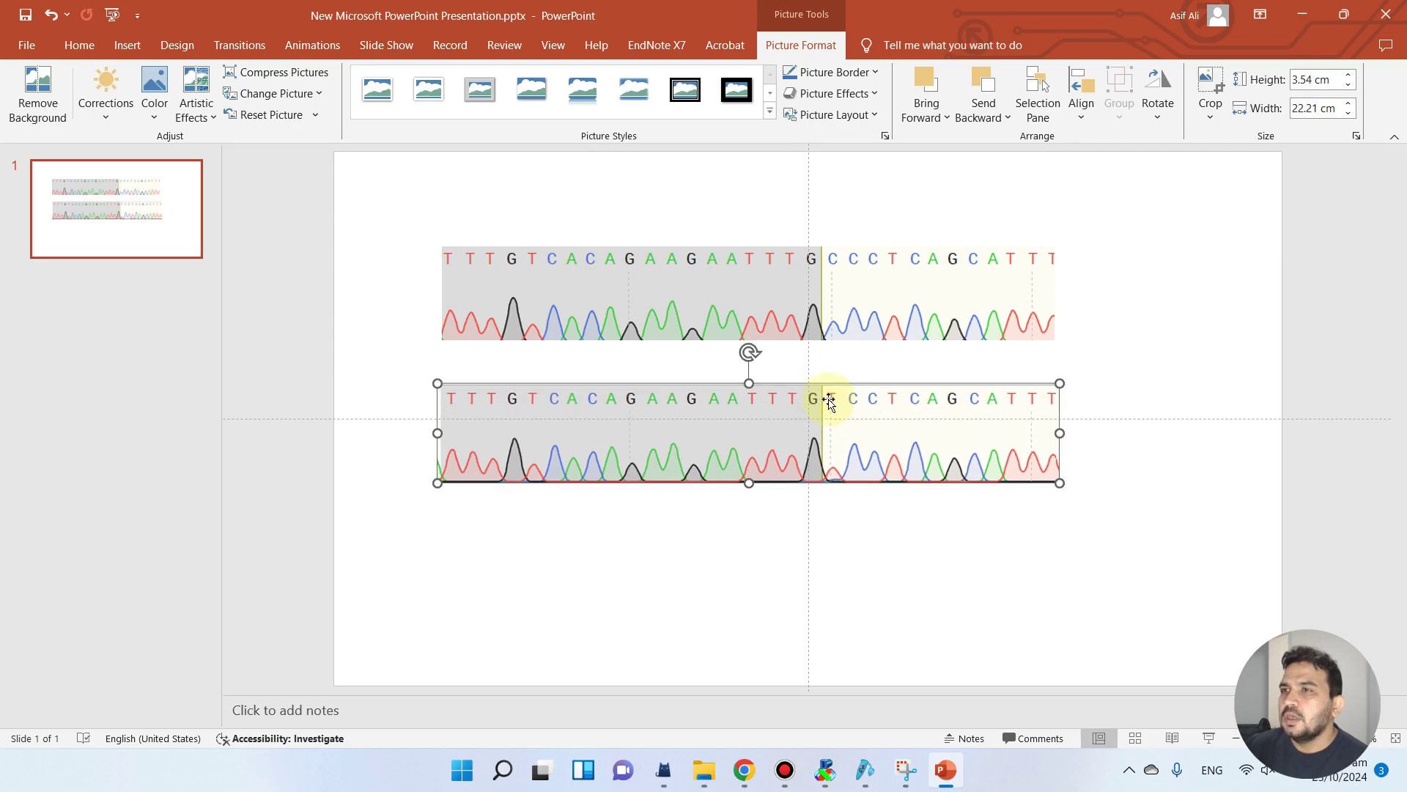
click(133, 51)
Draw a short downward line arrow with a 4½ pt outline.
click(291, 117)
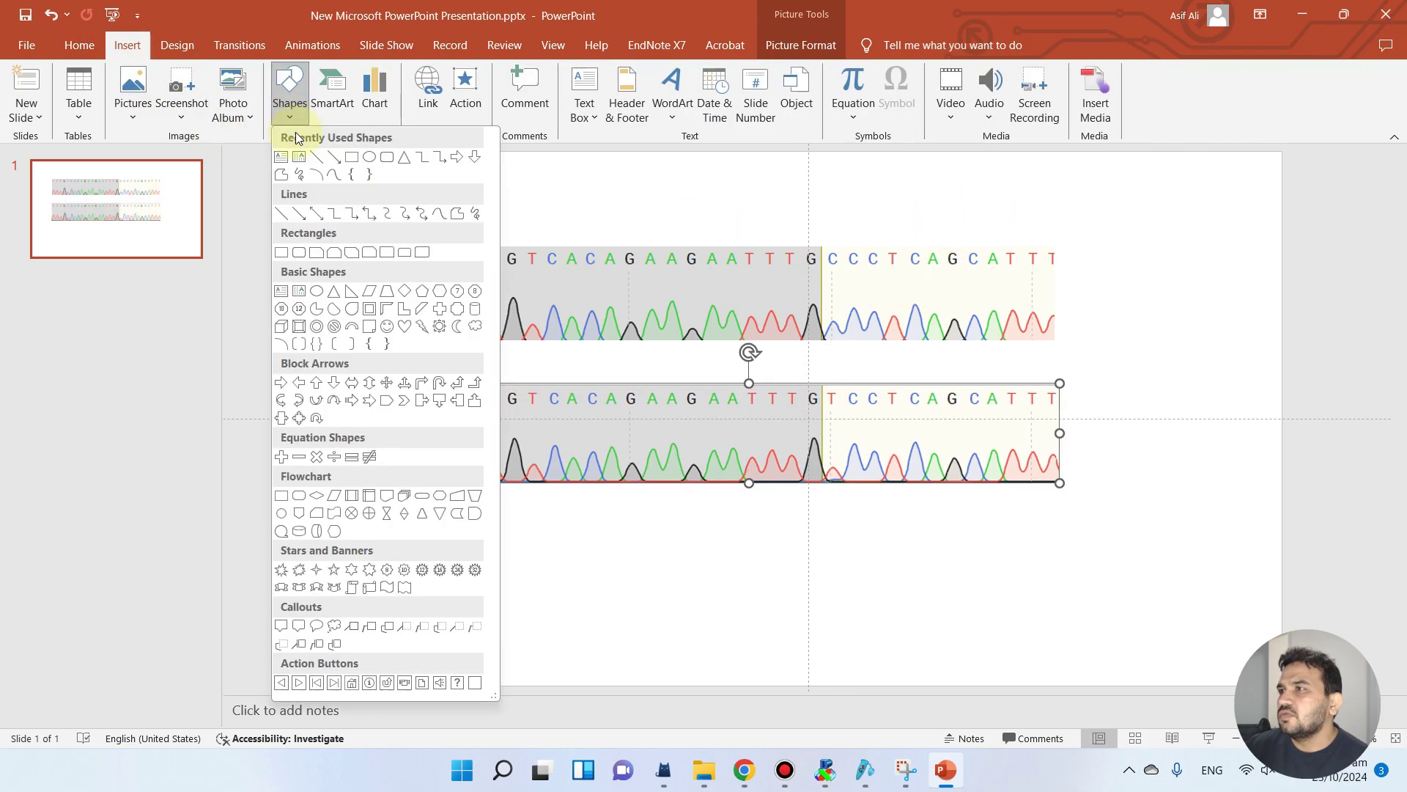
click(337, 159)
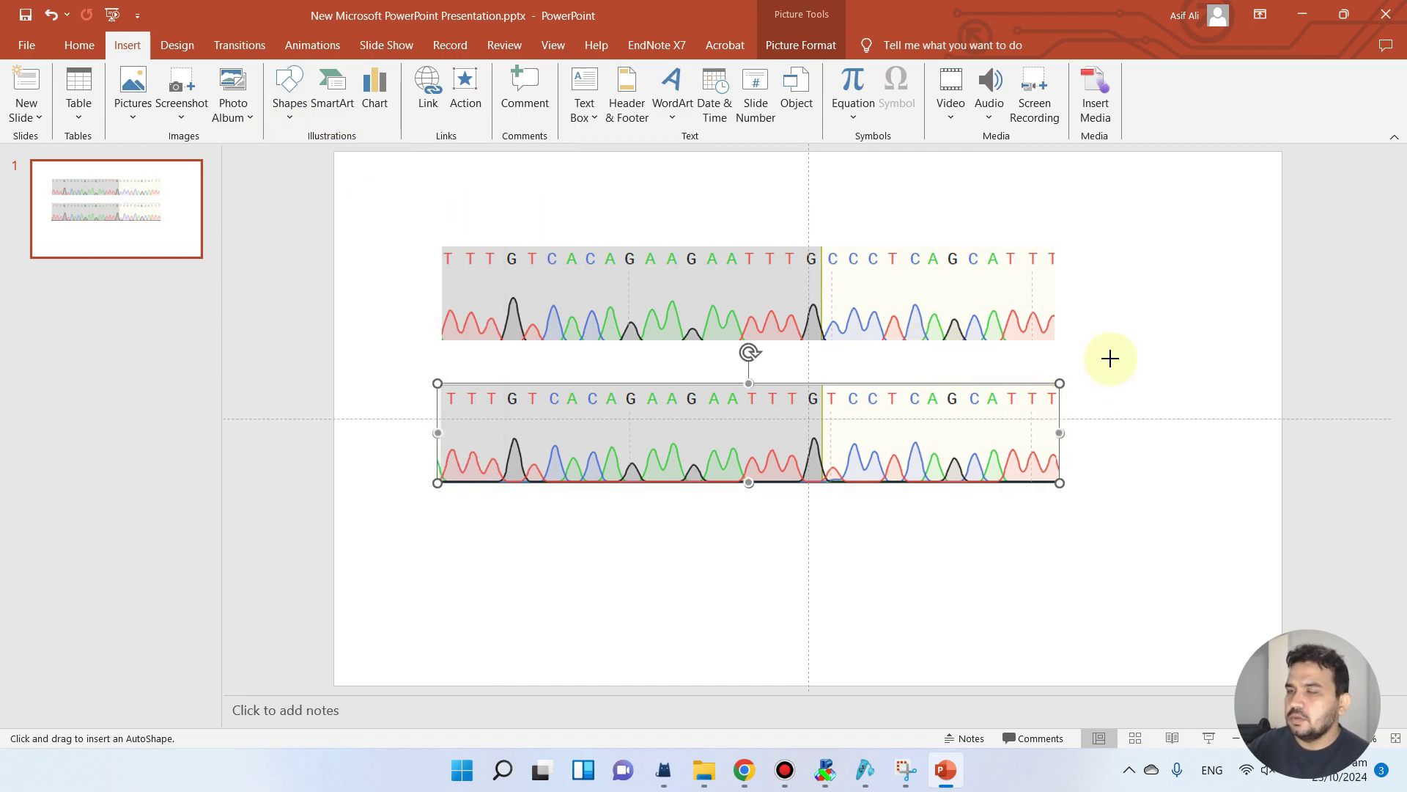
mouse_move(1109, 358)
mouse_down()
mouse_move(1150, 415)
mouse_move(1124, 393)
mouse_up()
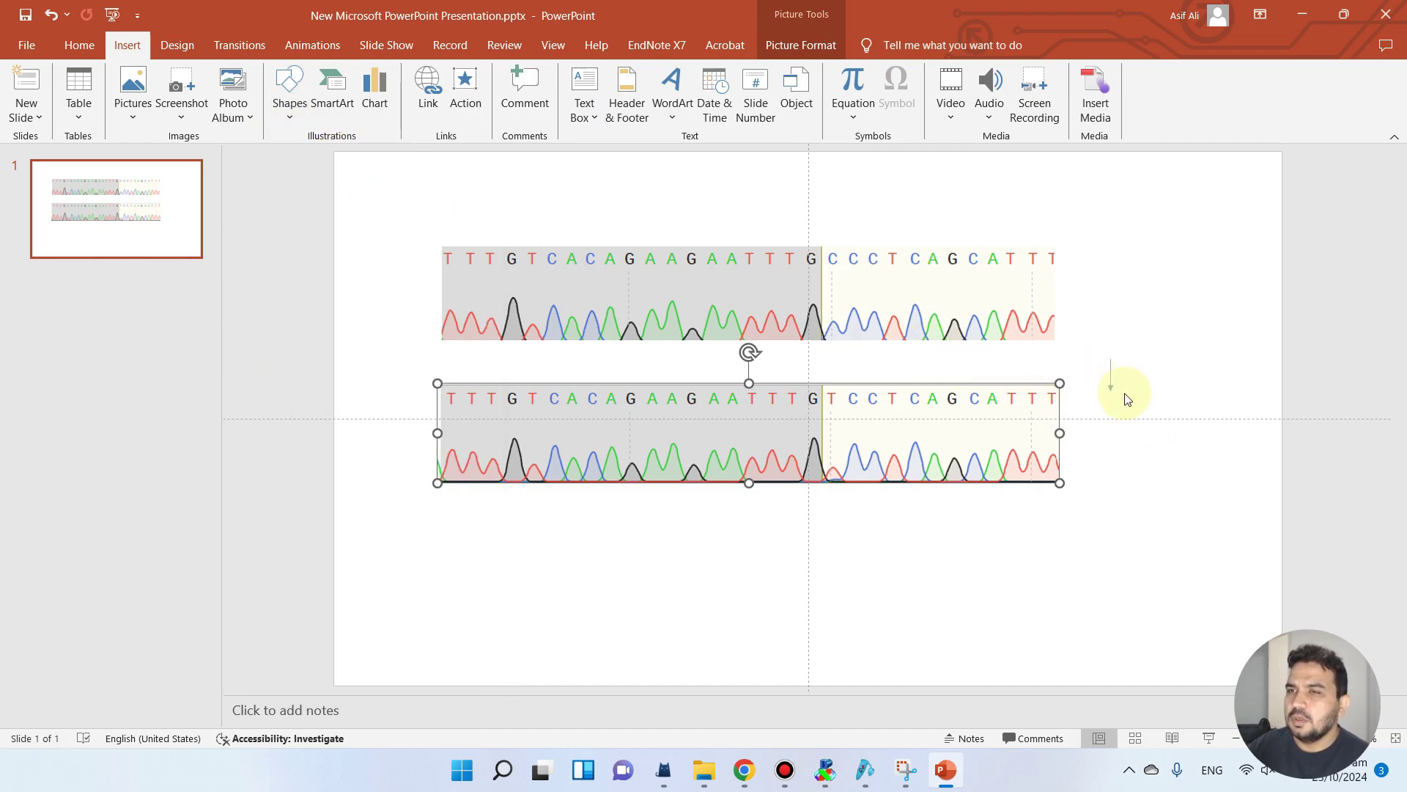
click(724, 95)
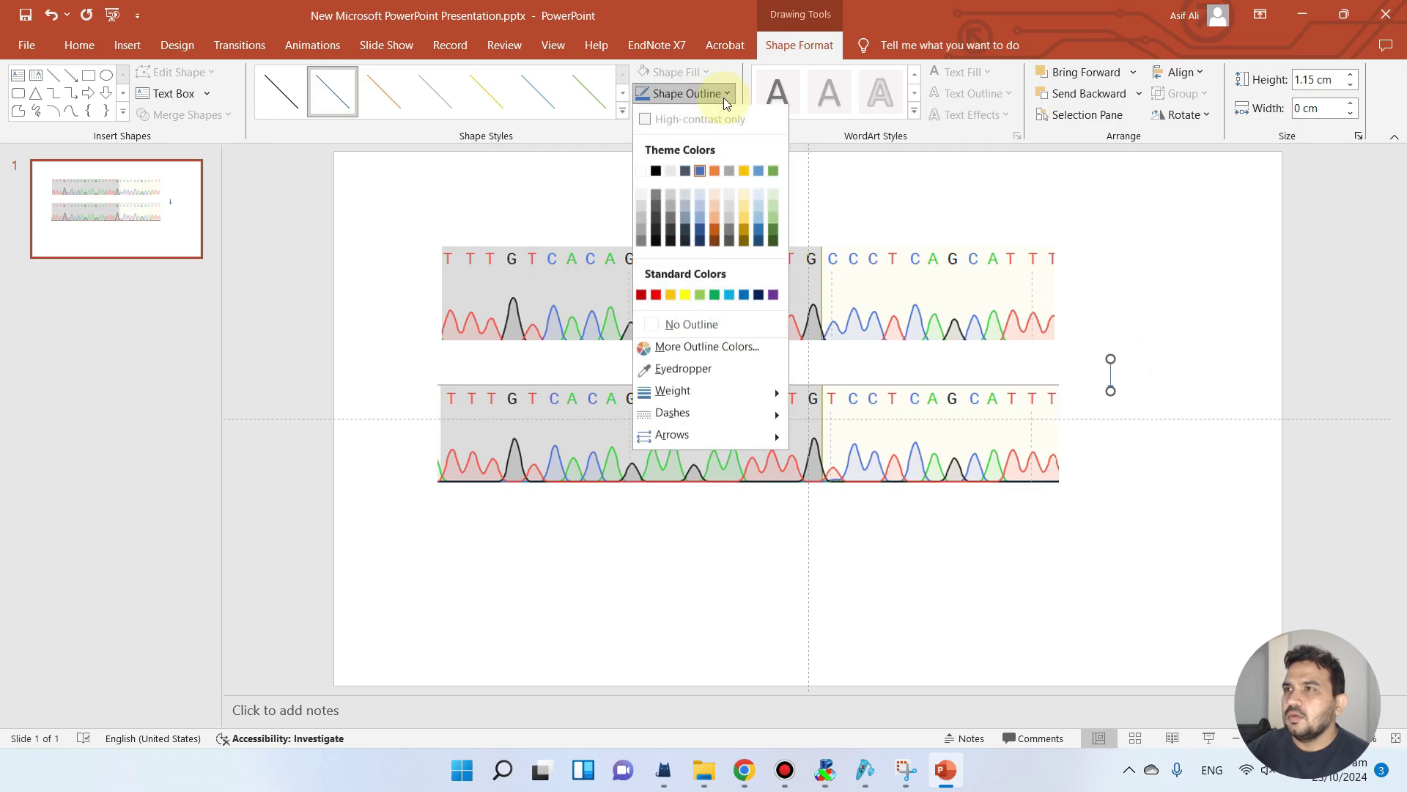
mouse_move(777, 398)
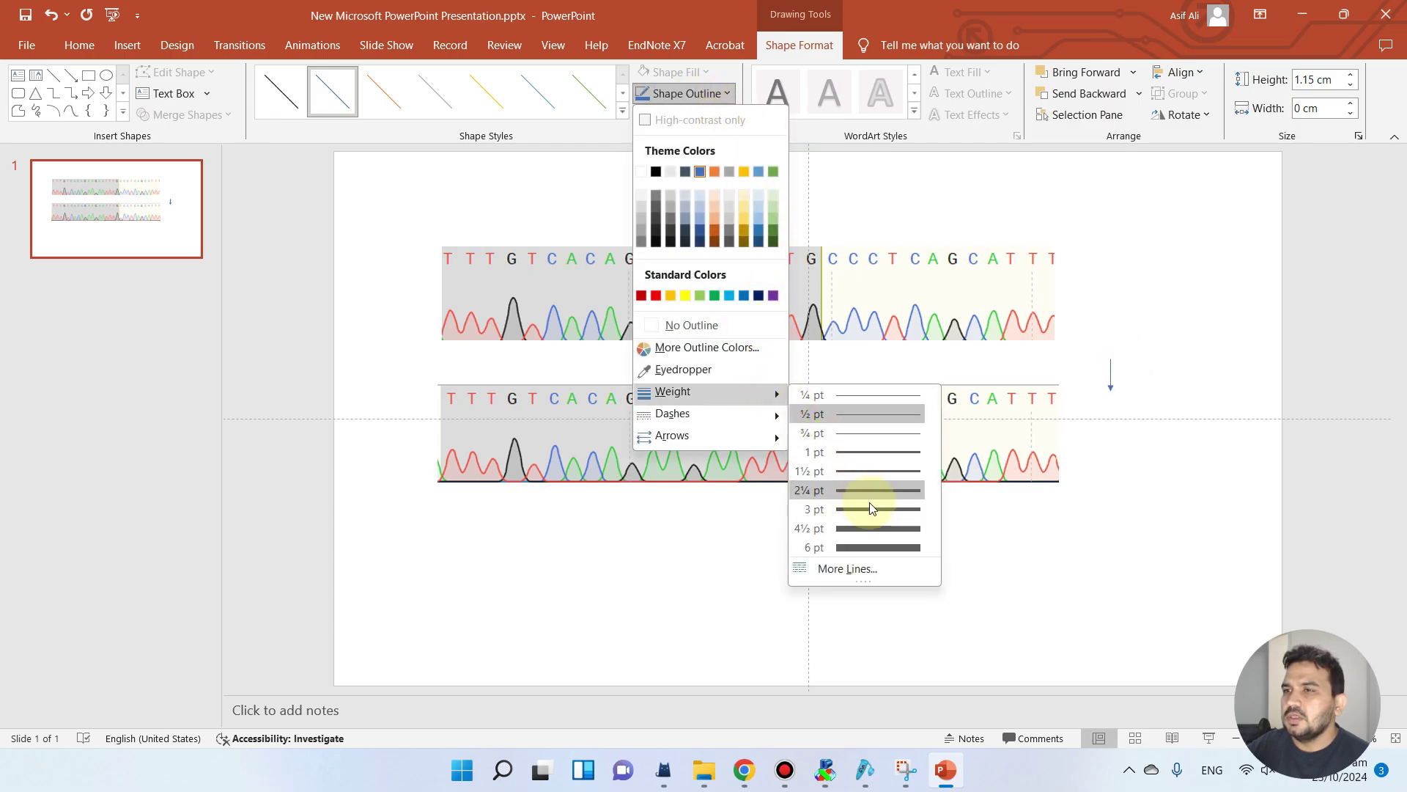
click(876, 527)
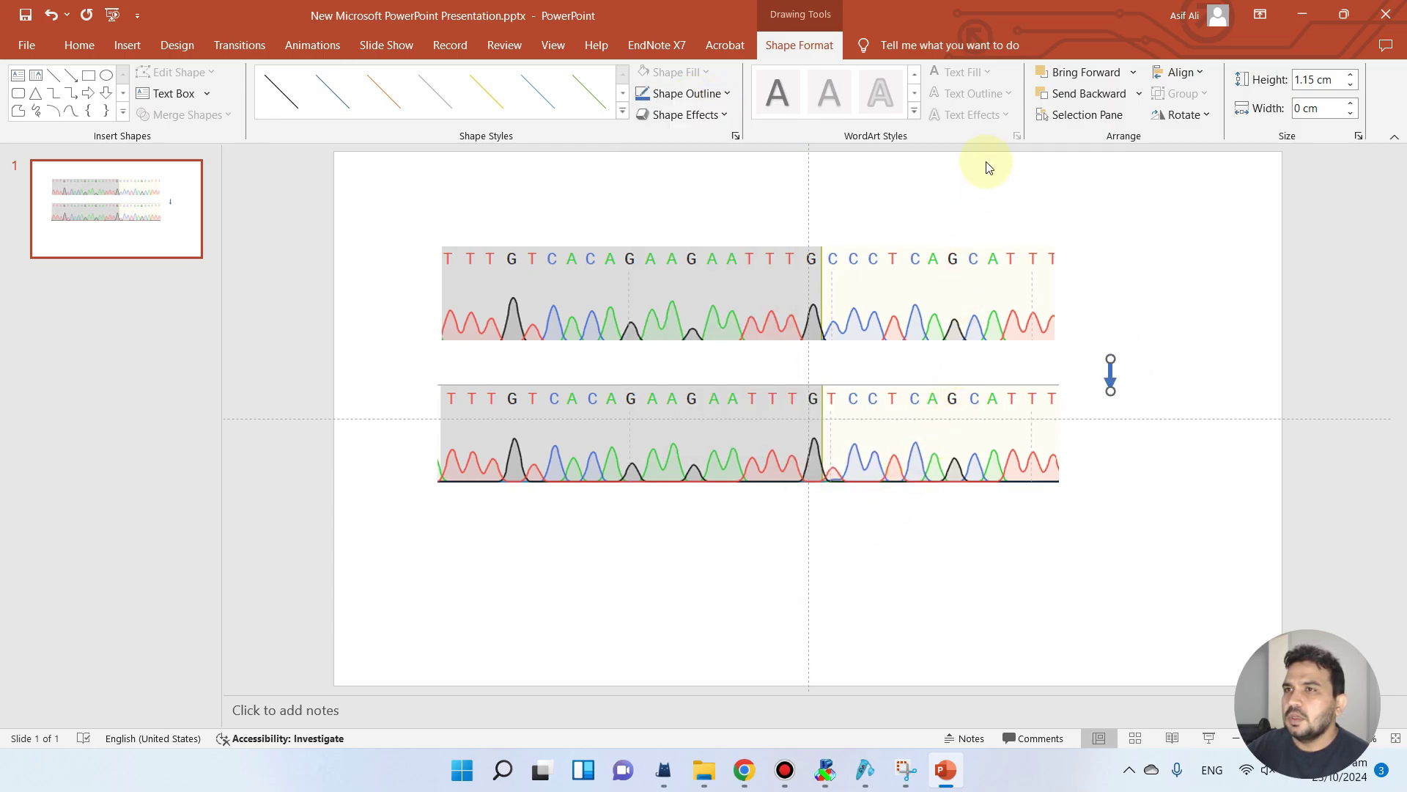
Colour the arrow red and place it above the differing base between the chromatograms.
click(81, 50)
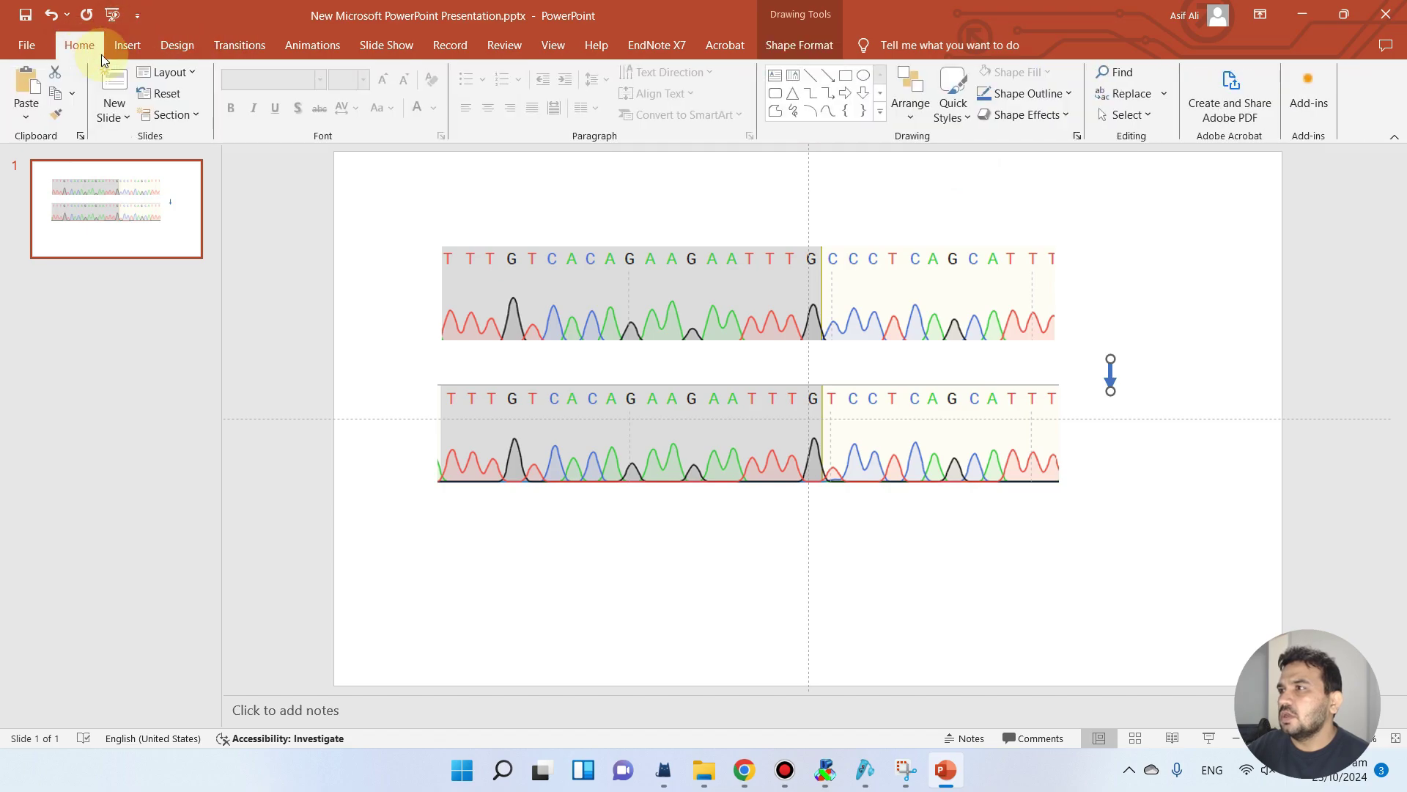
click(801, 43)
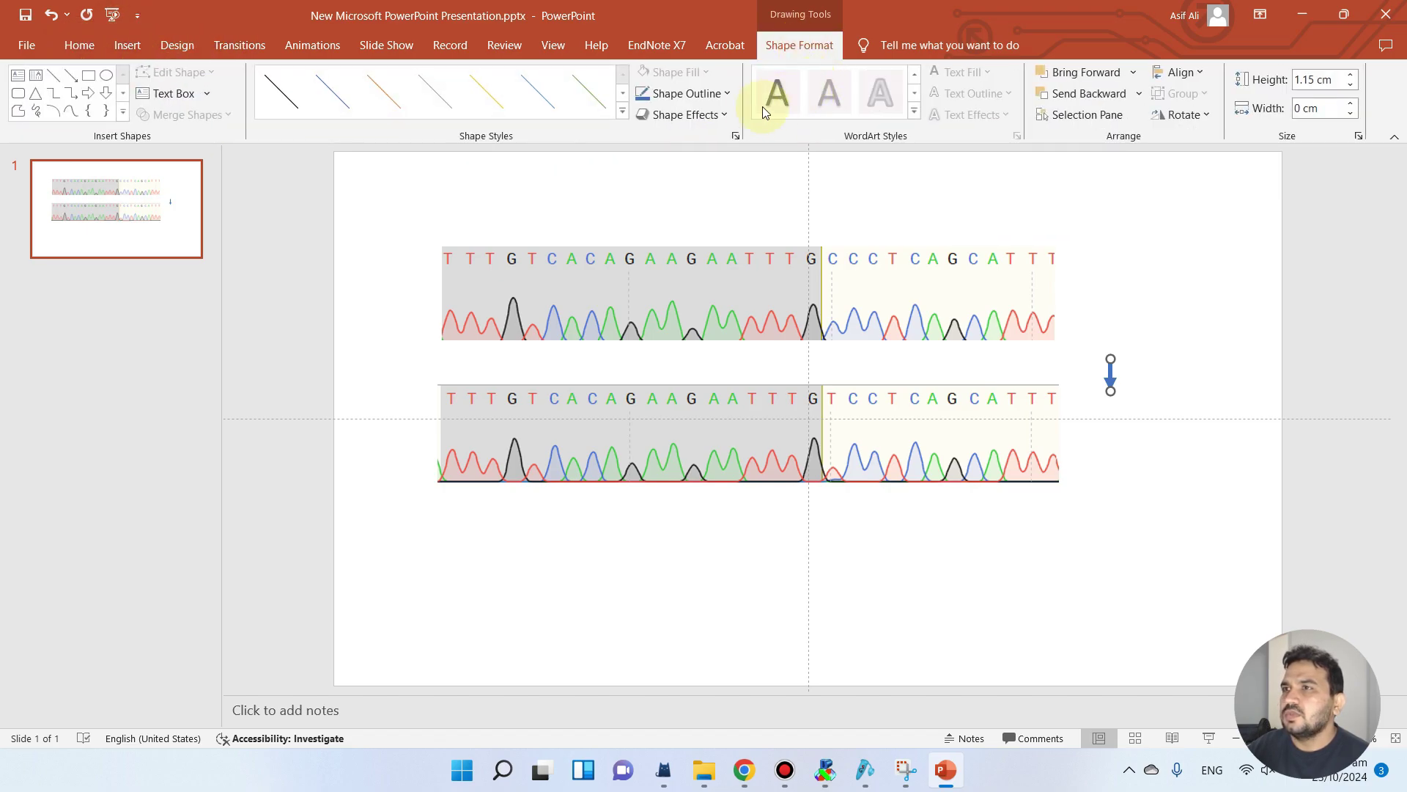
click(736, 94)
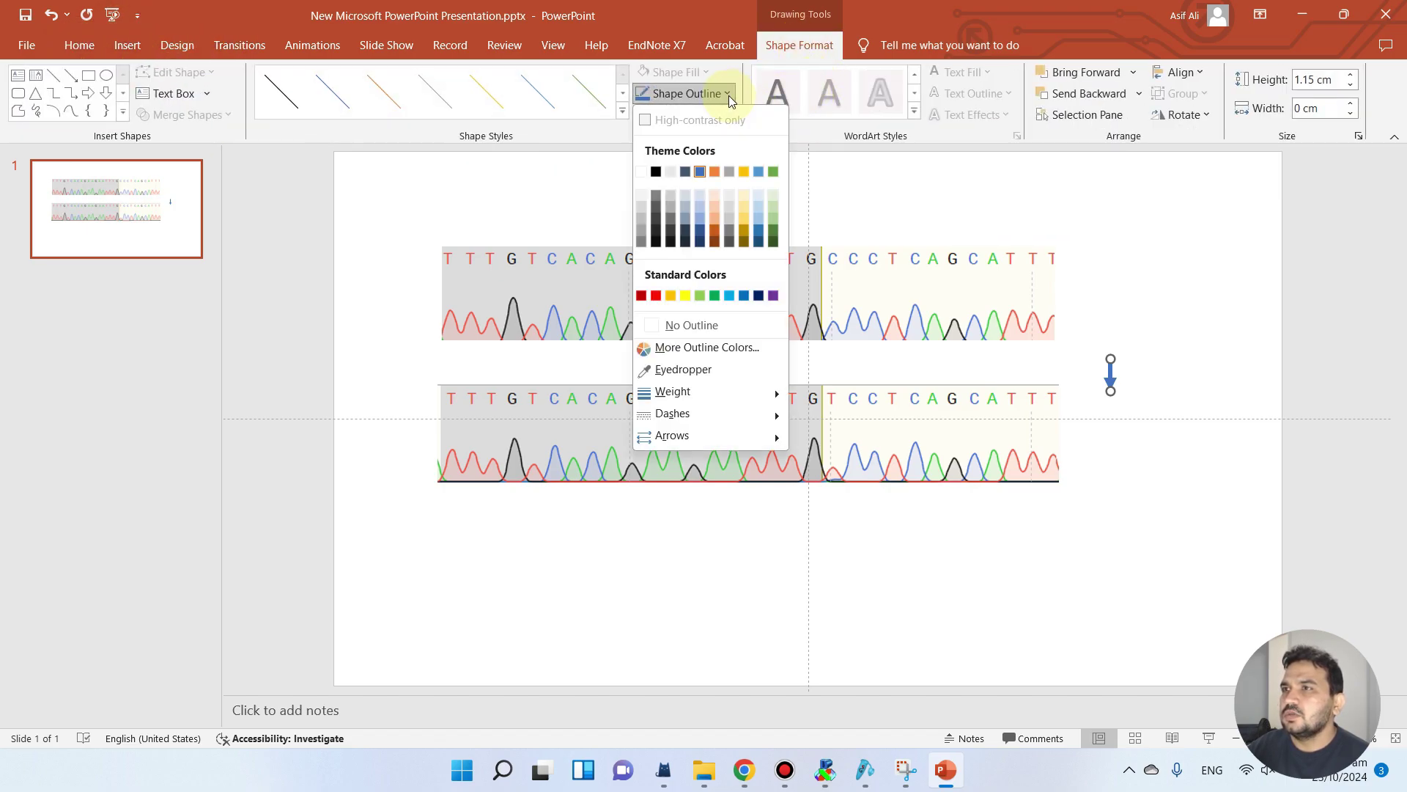
click(656, 296)
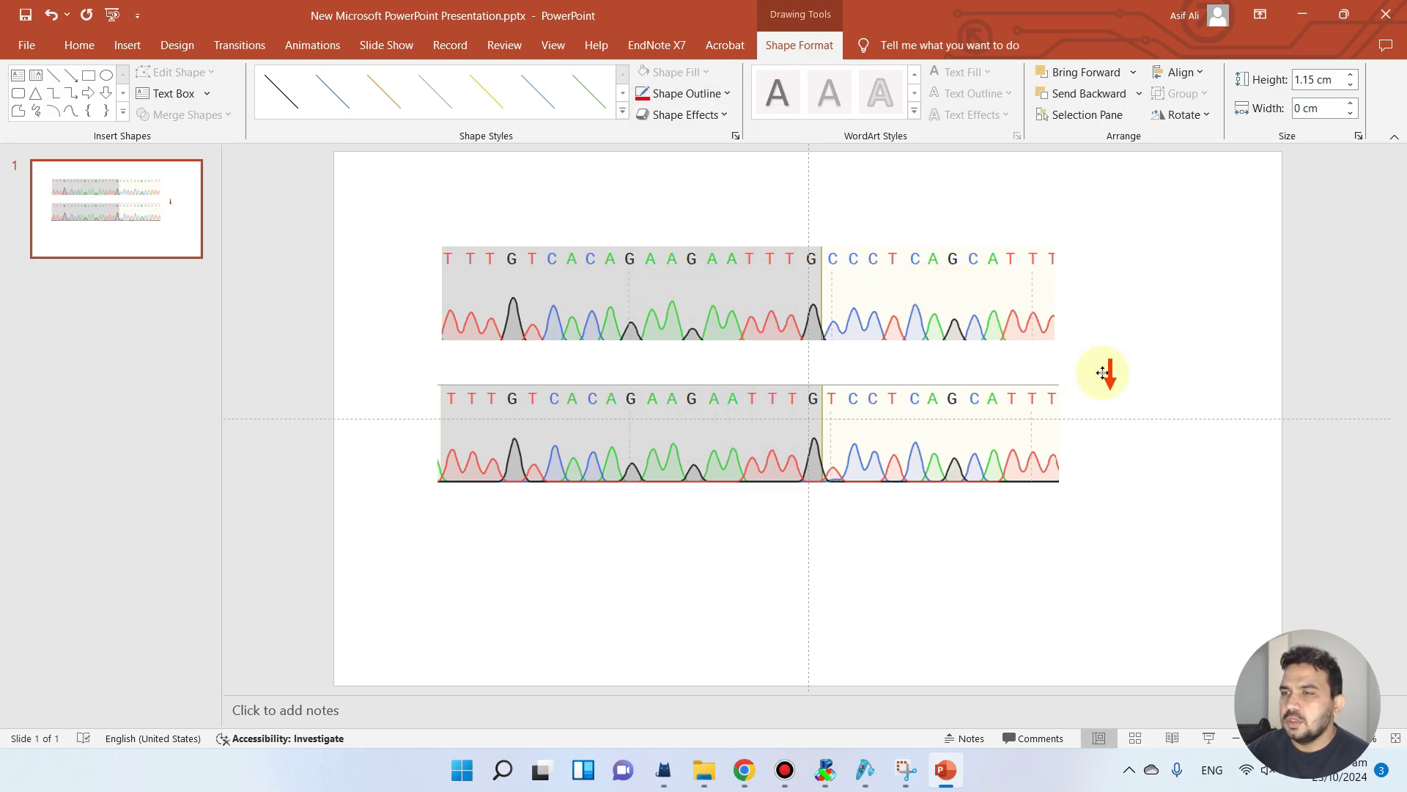
drag(1110, 379, 849, 361)
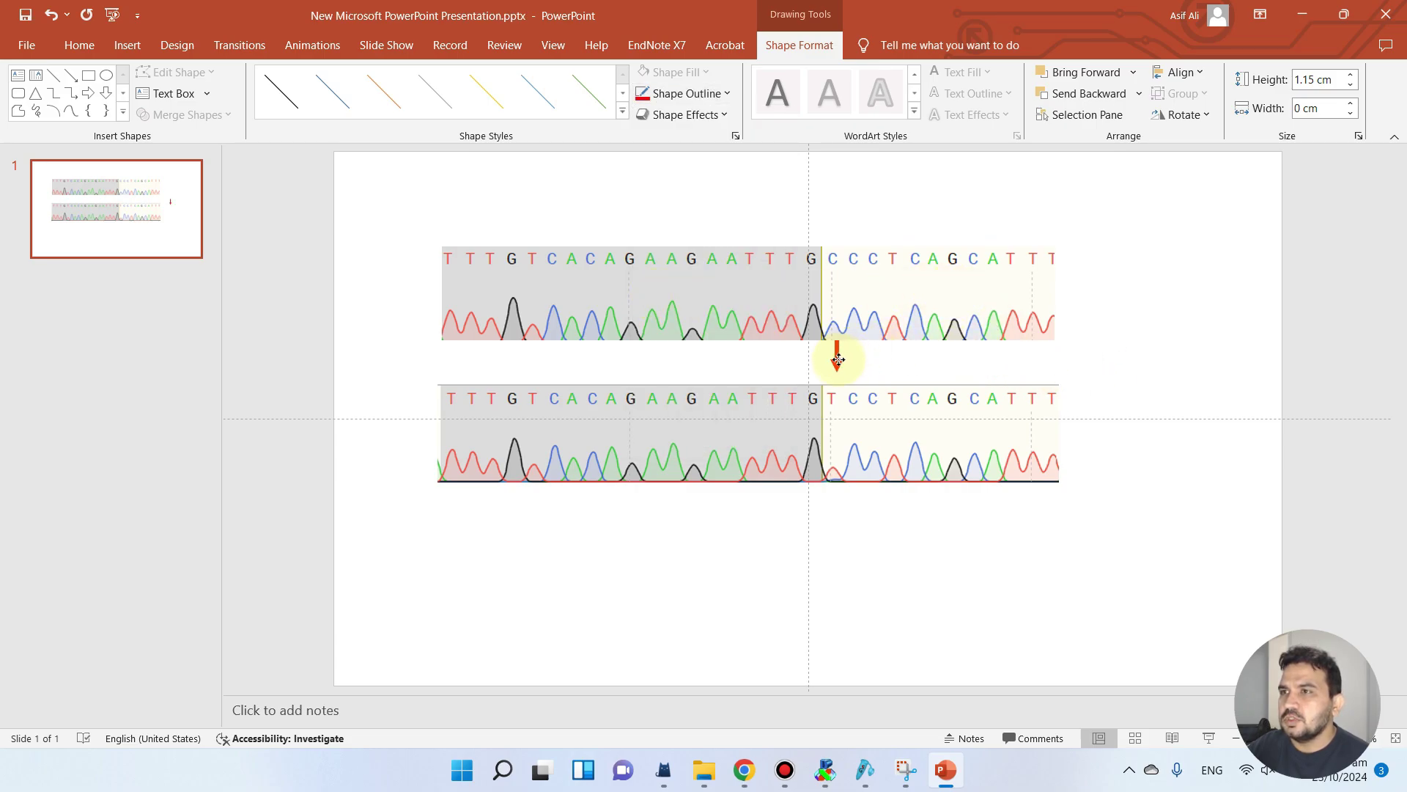
drag(840, 367, 840, 369)
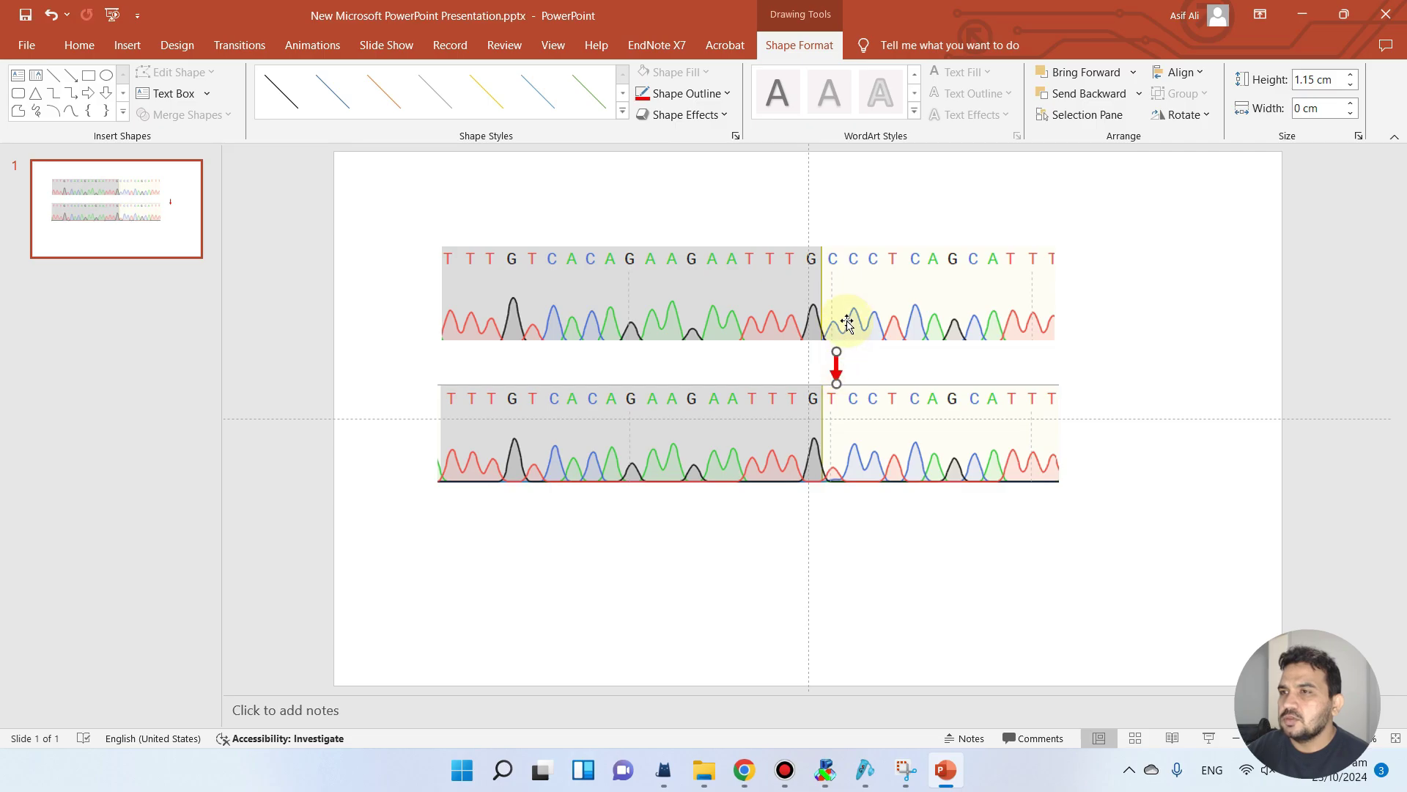
click(842, 537)
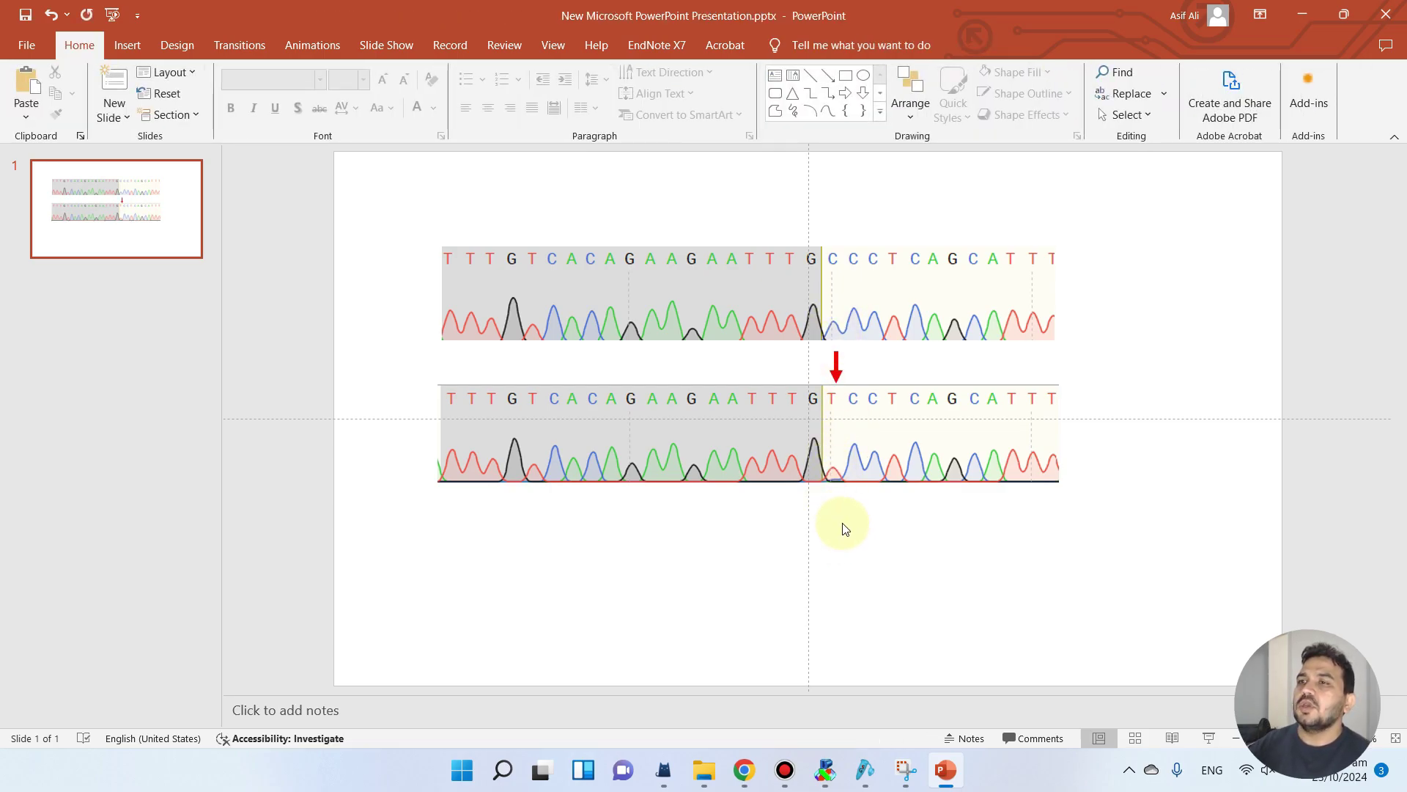